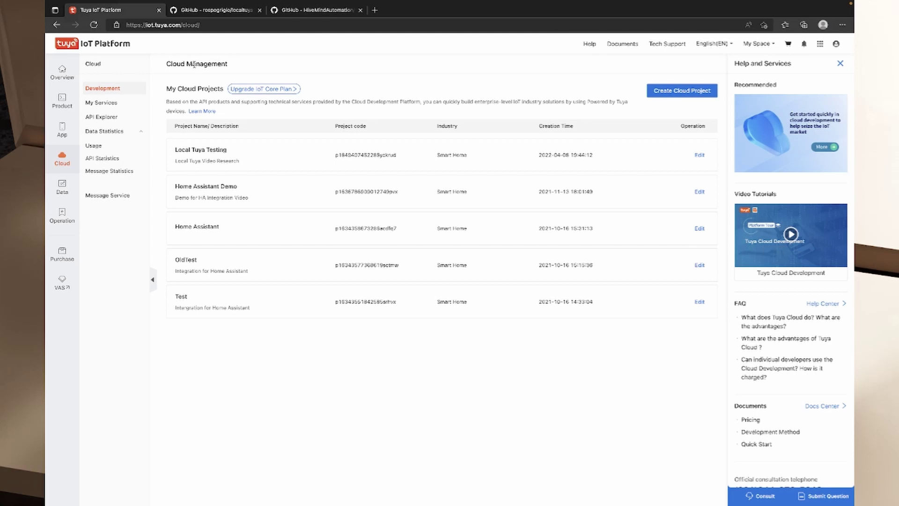
# - Start a new cloud project with Local Tuya as both its project name and description
pyautogui.click(666, 94)
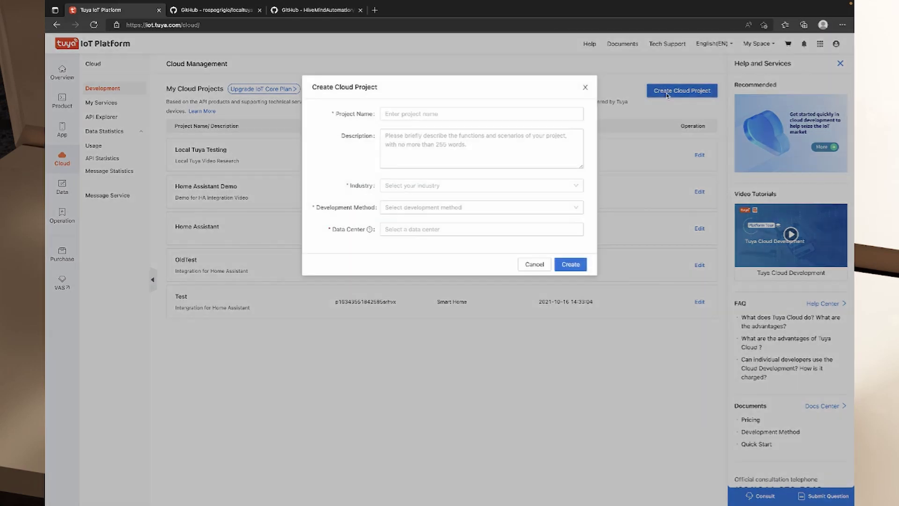
pyautogui.click(471, 114)
pyautogui.write('L')
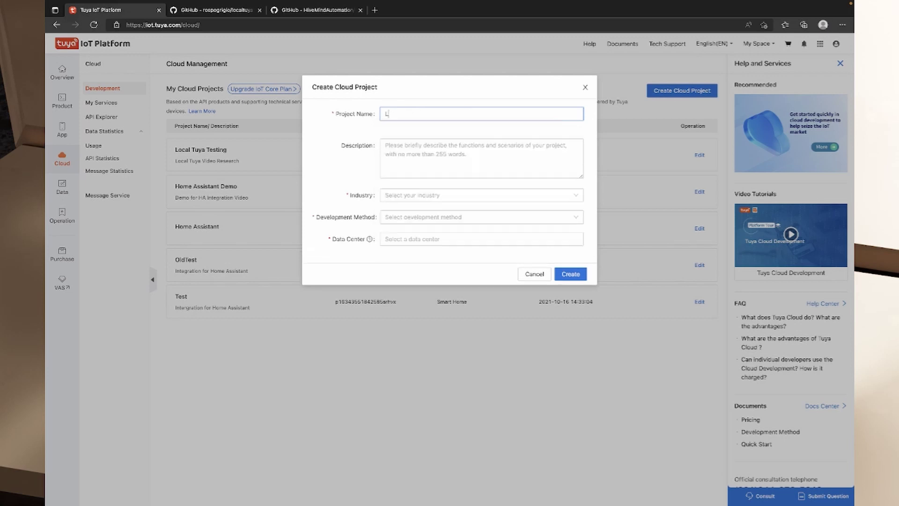
pyautogui.write('ocal Tuya')
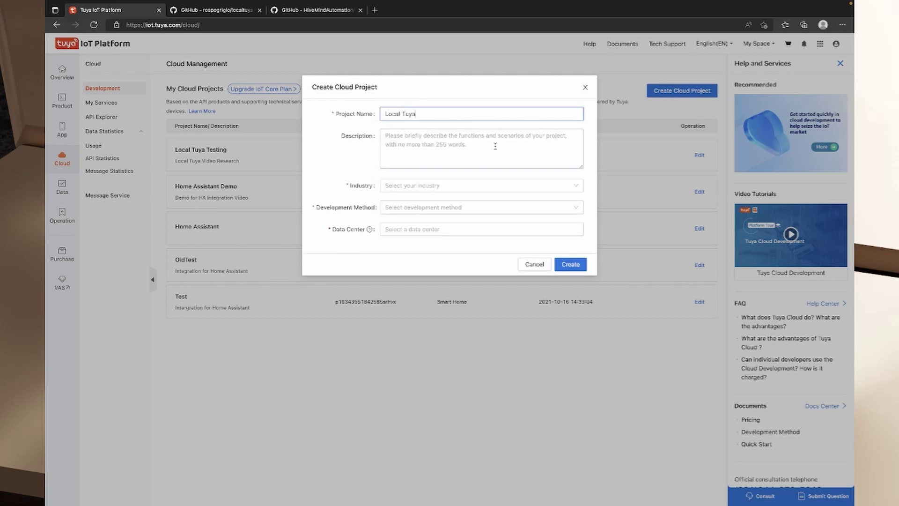
pyautogui.click(496, 155)
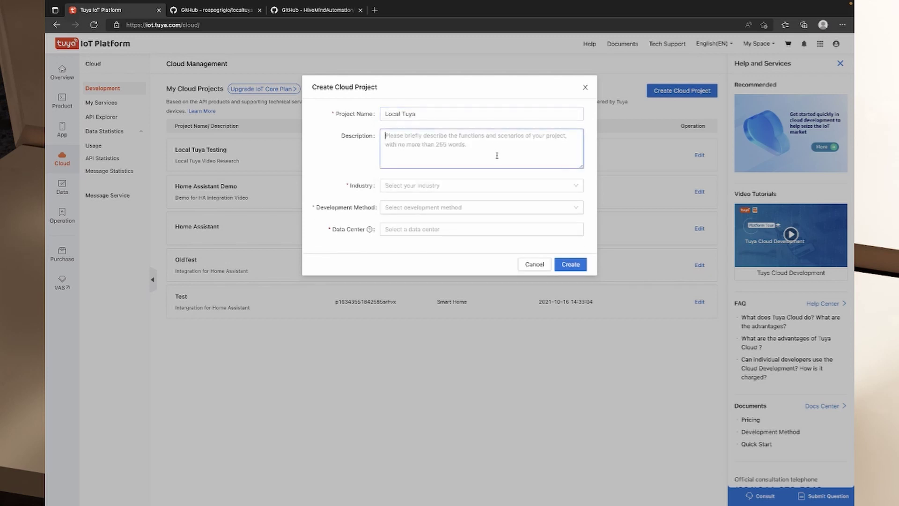
pyautogui.write('Local Tuya')
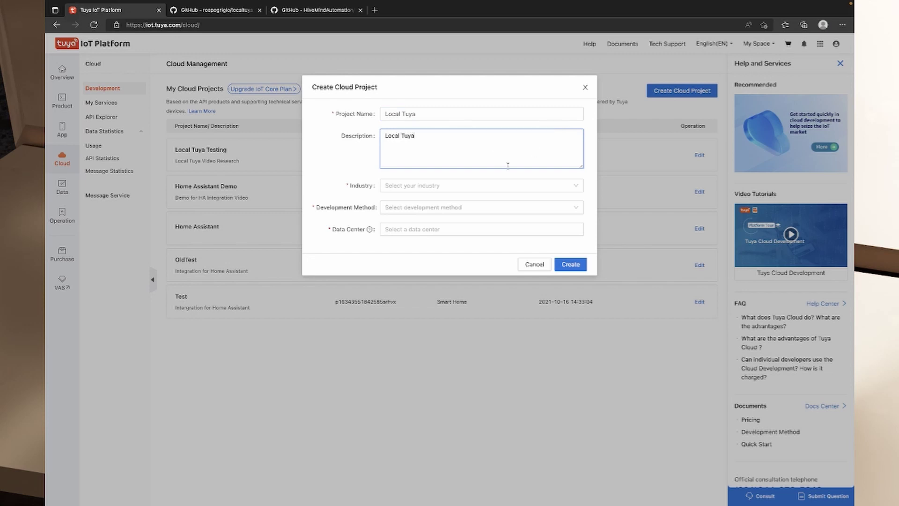
# - Set the industry and development method to Smart Home, choose the Central Europe Data Center, and create the project
pyautogui.click(443, 185)
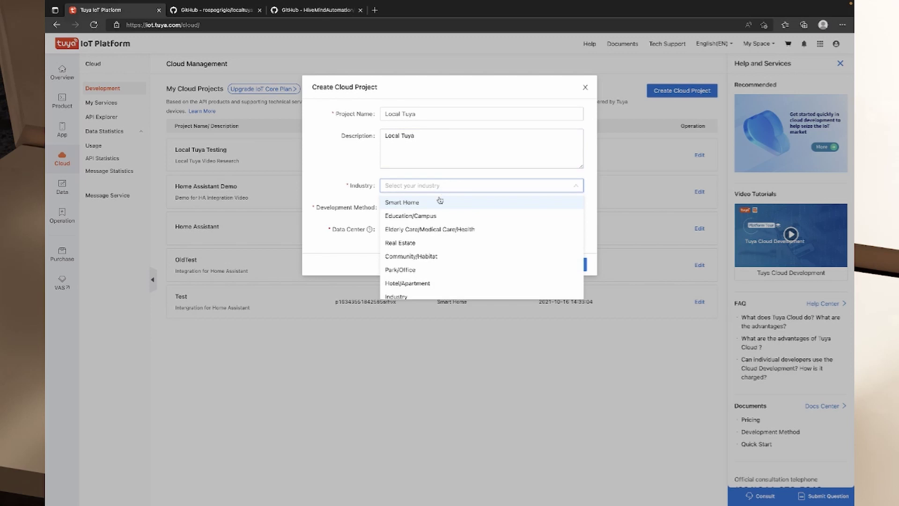
pyautogui.click(440, 201)
pyautogui.click(416, 210)
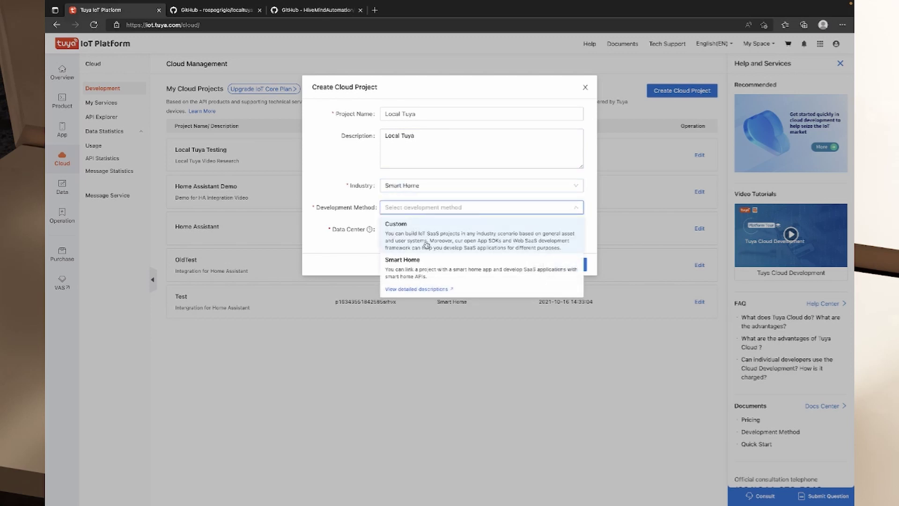
pyautogui.click(426, 244)
pyautogui.click(416, 211)
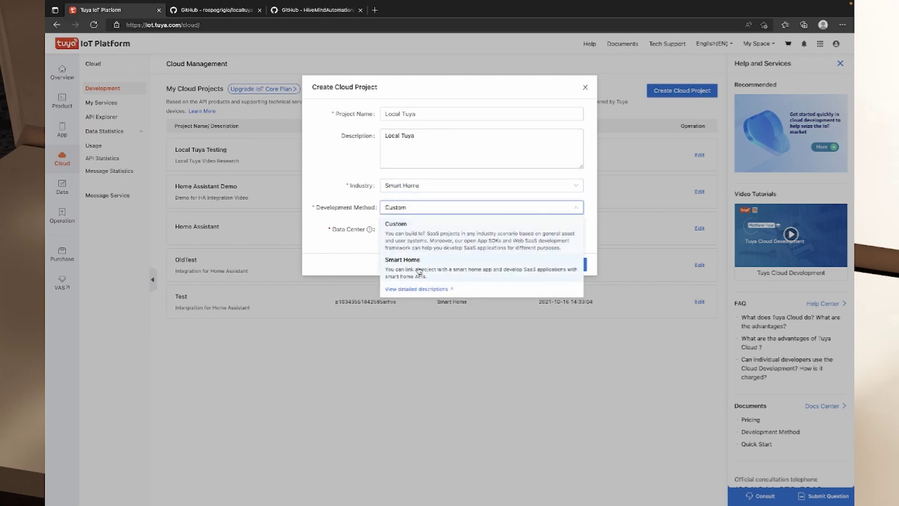
pyautogui.click(431, 276)
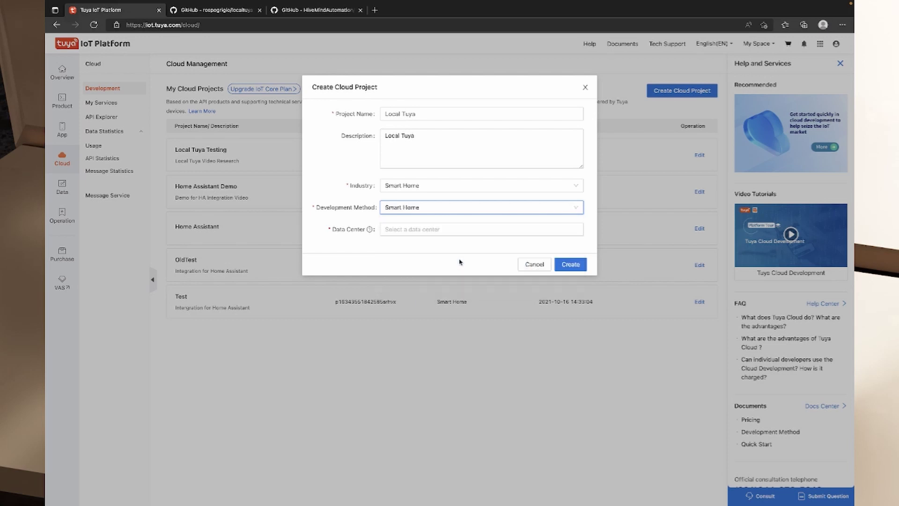
pyautogui.click(409, 229)
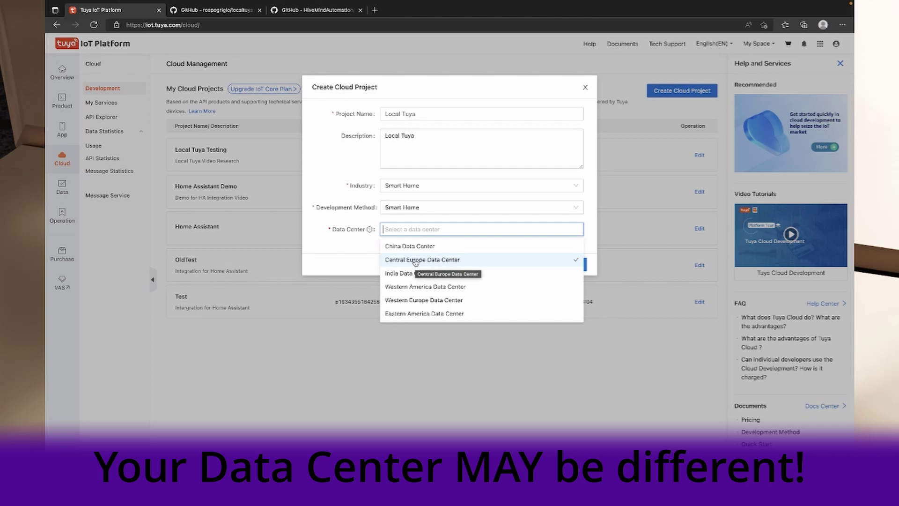
pyautogui.click(415, 261)
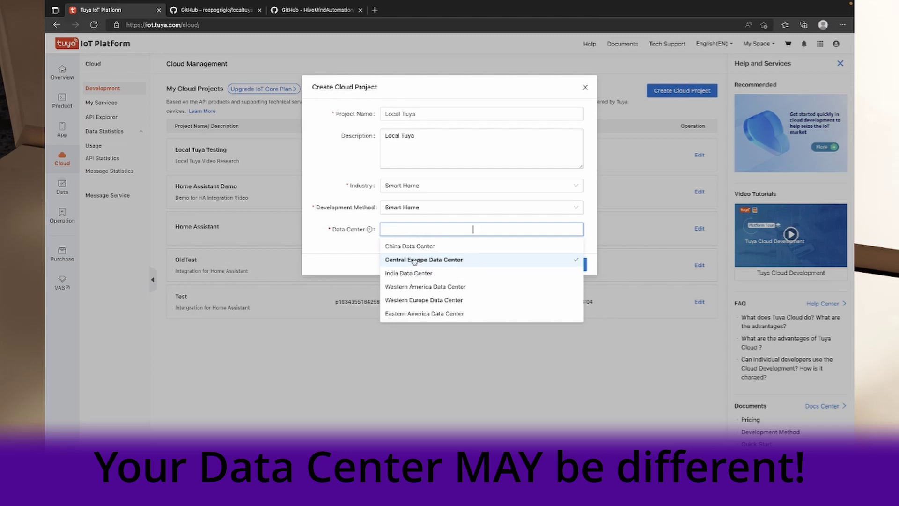
pyautogui.click(577, 265)
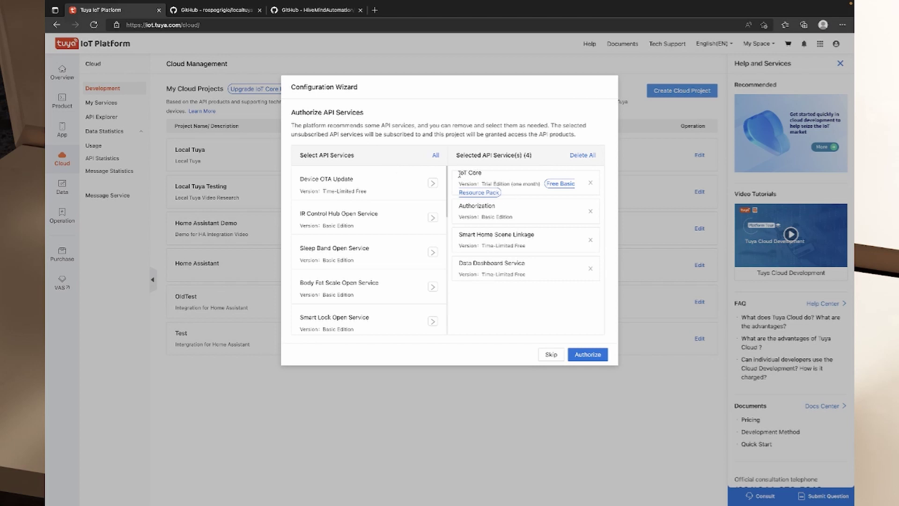
# - Add Device Status Notification to the selected API services and authorize them for the project
pyautogui.moveTo(459, 173); pyautogui.dragTo(482, 174)
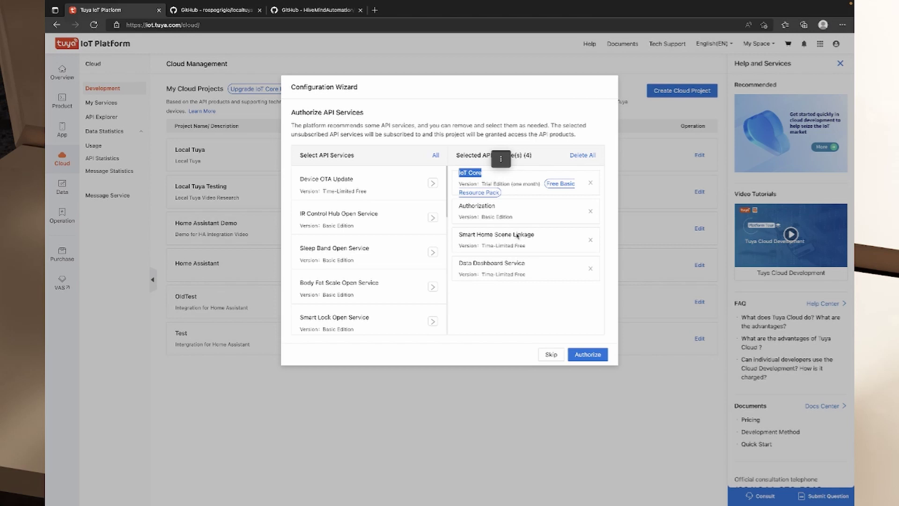
pyautogui.scroll(-2, 411, 204)
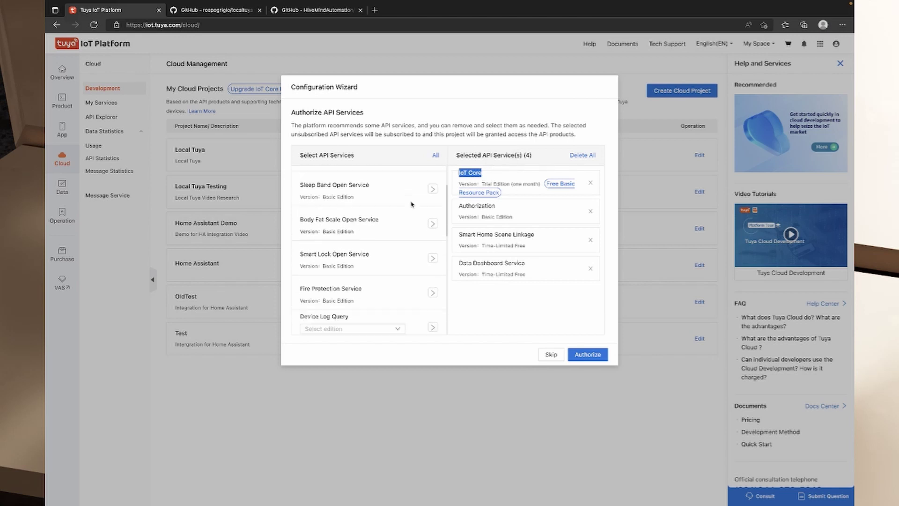
pyautogui.scroll(-5, 411, 205)
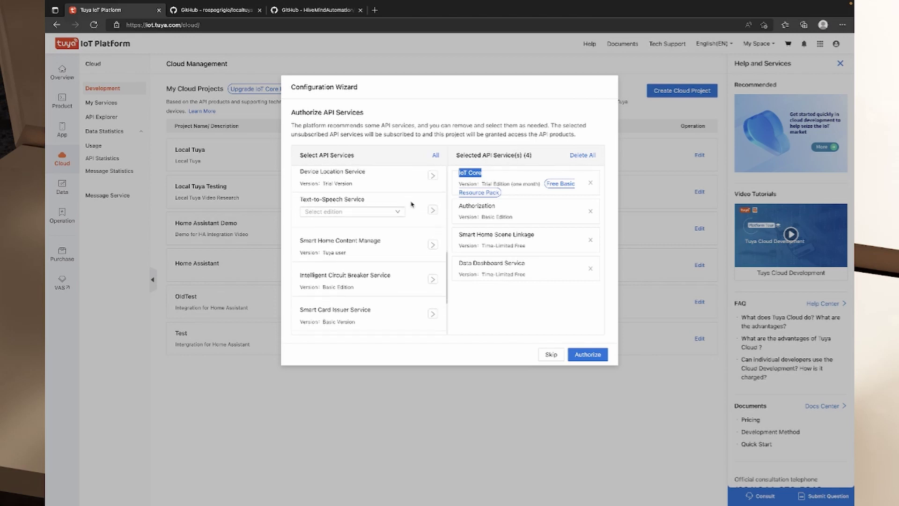
pyautogui.scroll(-3, 411, 204)
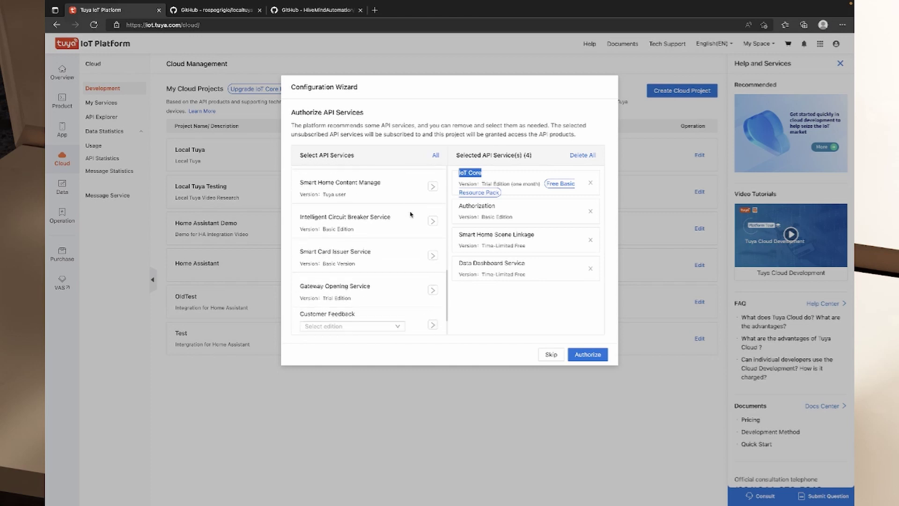
pyautogui.scroll(-1, 412, 216)
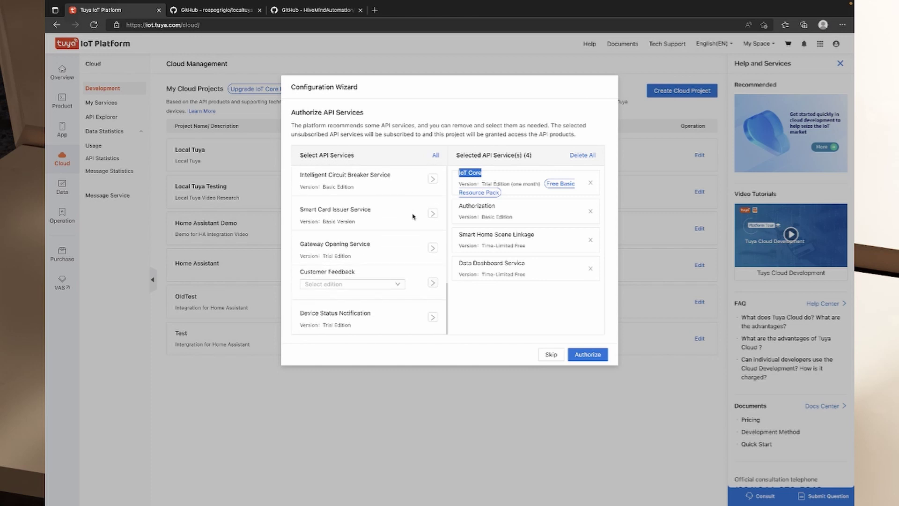
pyautogui.click(359, 326)
pyautogui.moveTo(307, 314); pyautogui.dragTo(350, 314)
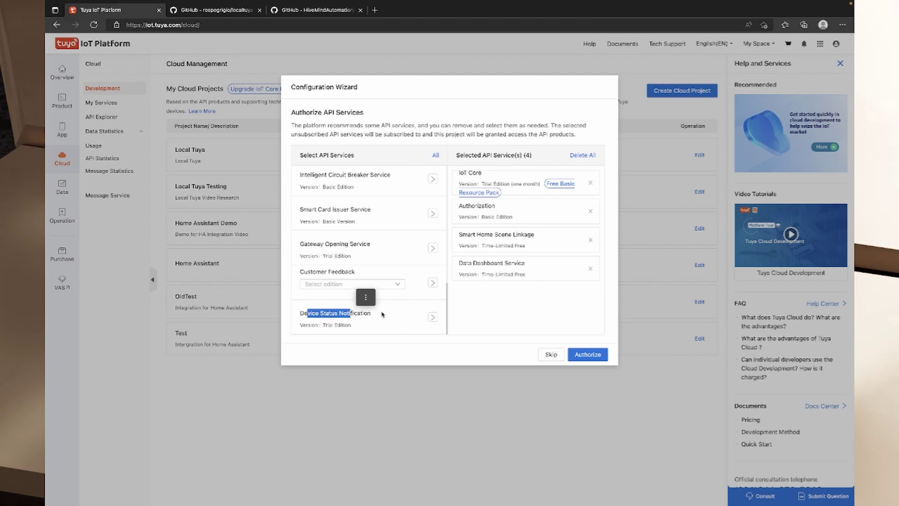
pyautogui.click(432, 319)
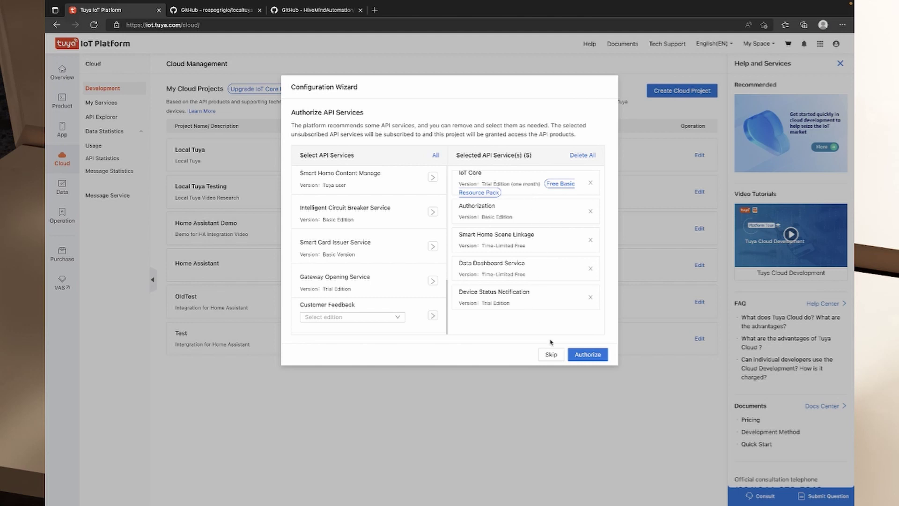
pyautogui.click(581, 354)
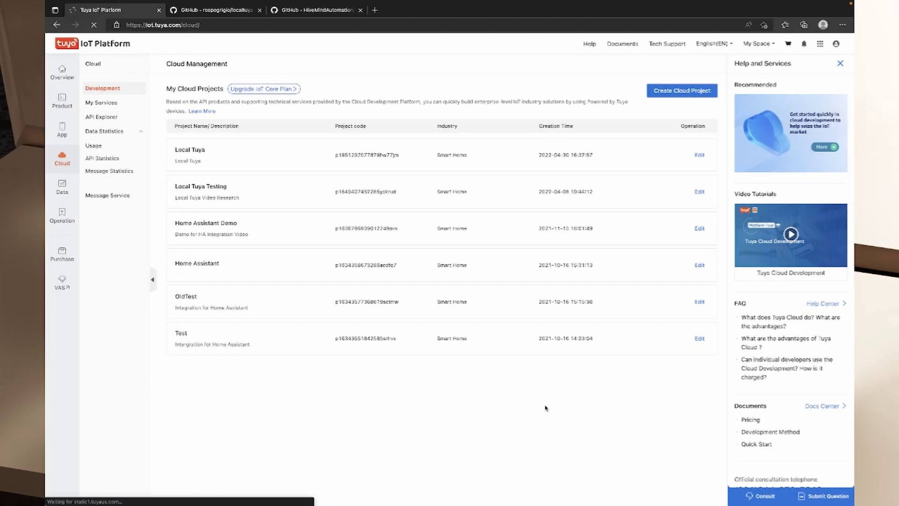
# - Open the Local Tuya project's device settings for linking a Tuya app account
pyautogui.click(204, 154)
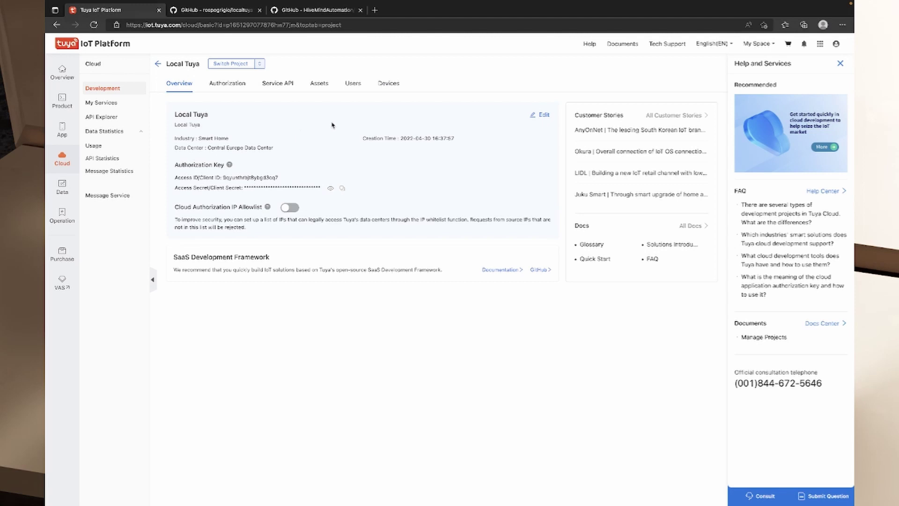
pyautogui.click(384, 86)
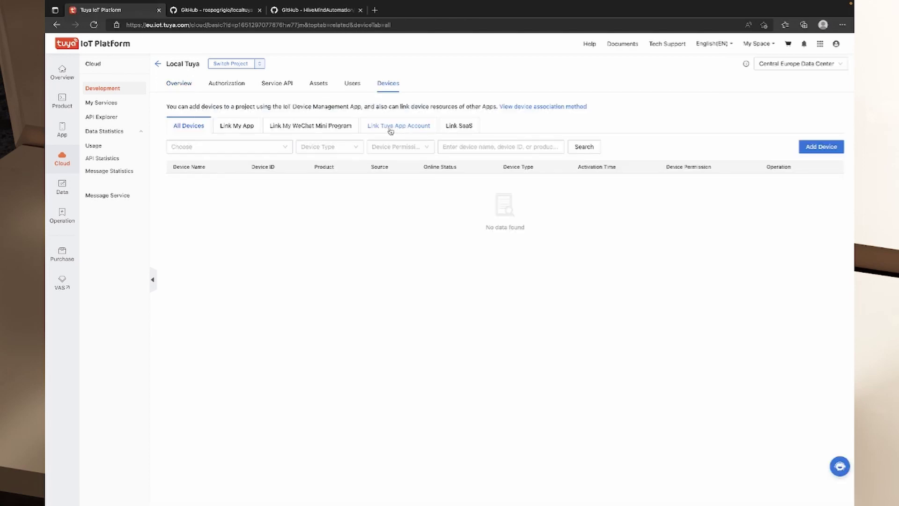
pyautogui.click(390, 131)
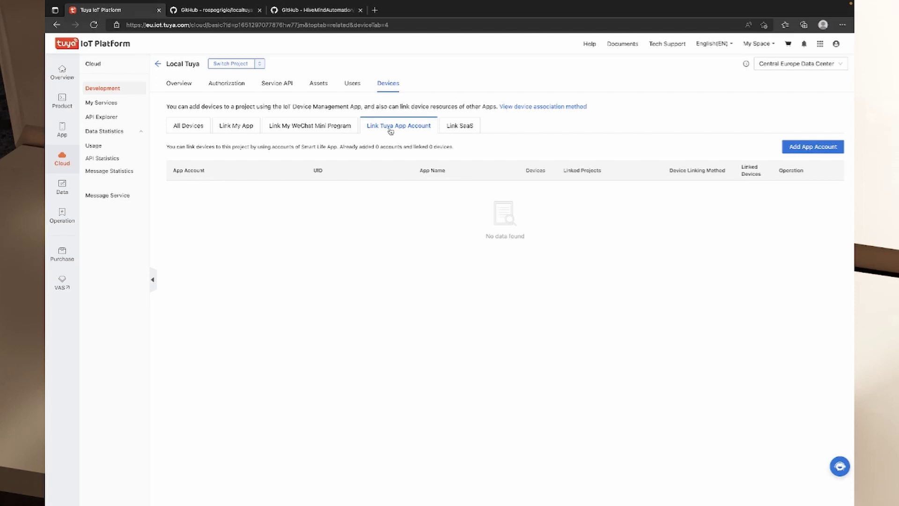
# - Link a Tuya app account to the project with Automatic Link and the Read, write, and Manage permission
pyautogui.click(799, 147)
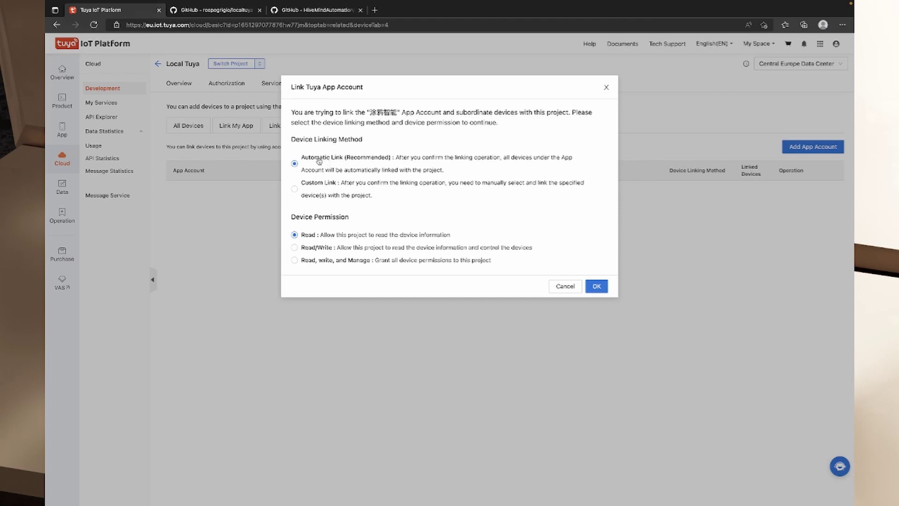
pyautogui.click(294, 260)
pyautogui.click(594, 287)
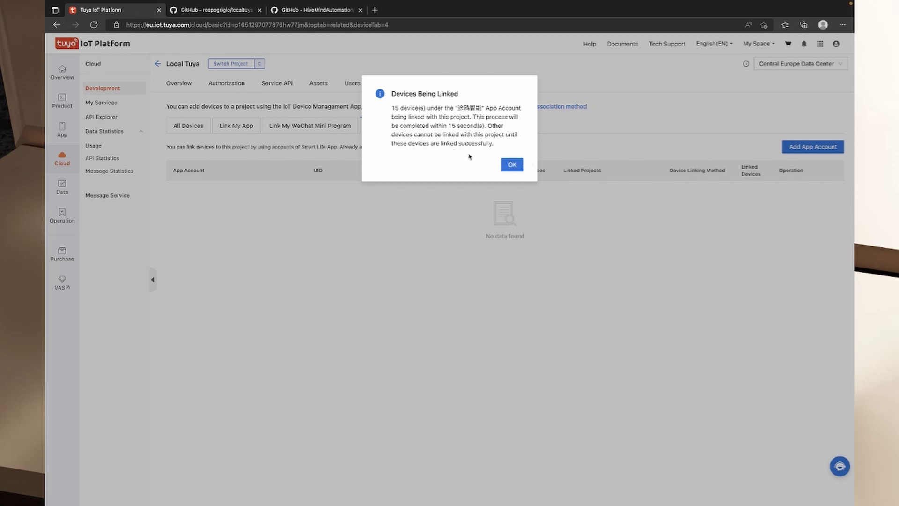
pyautogui.click(512, 165)
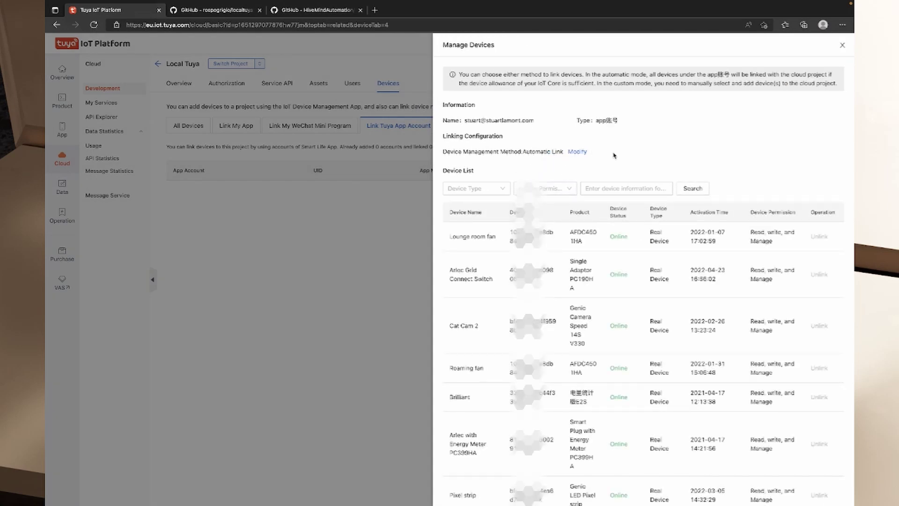
# - Set the linked device list to show 40 devices per page
pyautogui.scroll(-4, 824, 111)
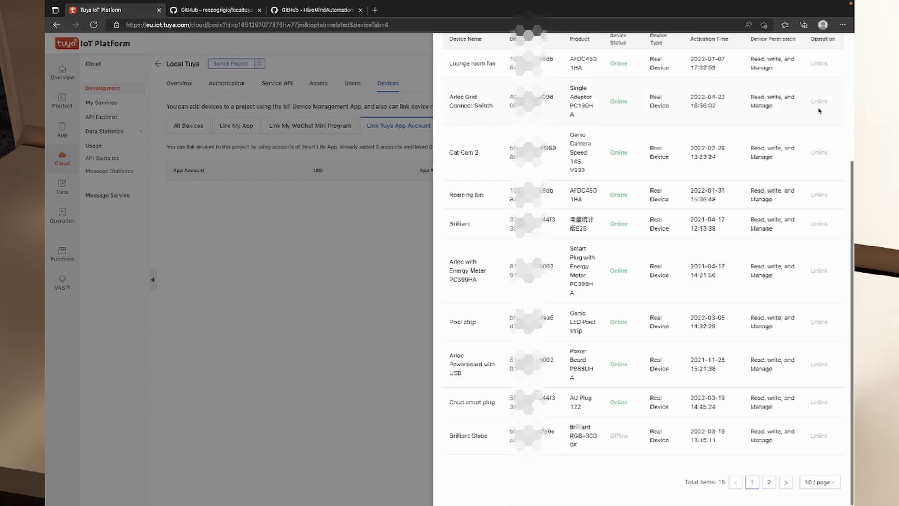
pyautogui.scroll(4, 838, 205)
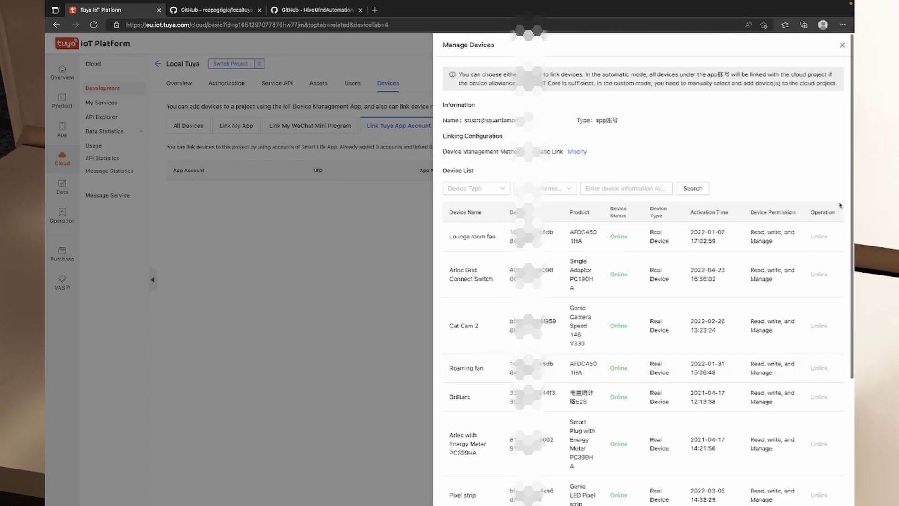
pyautogui.scroll(-4, 838, 204)
pyautogui.click(826, 482)
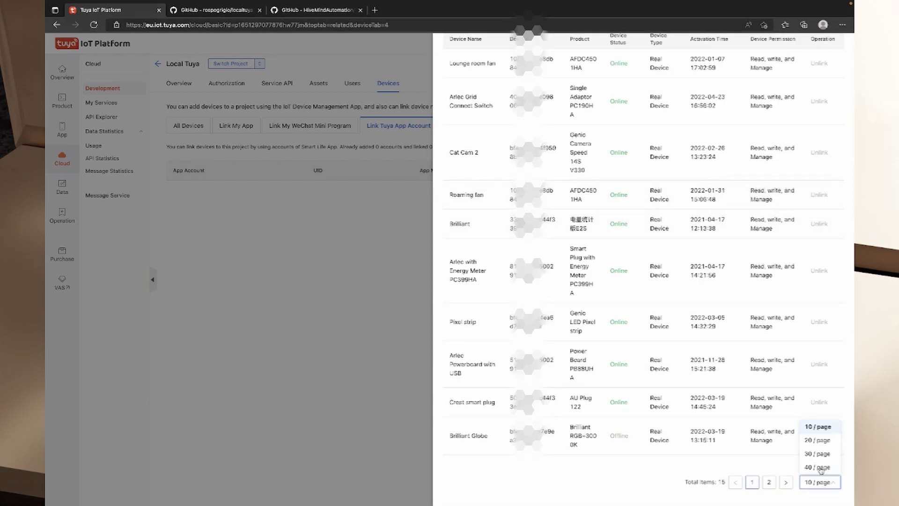
pyautogui.click(819, 467)
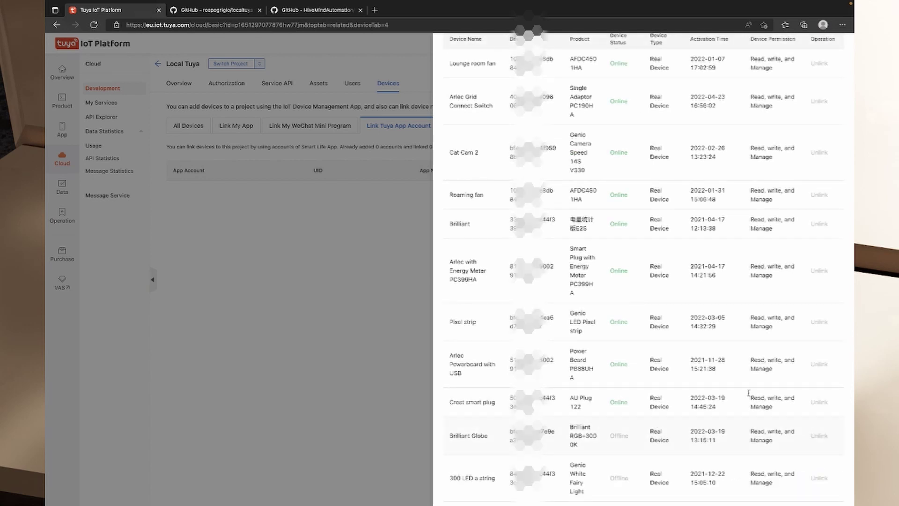
# - Look through the full list of linked devices and highlight the Roaming fan's device ID
pyautogui.scroll(4, 715, 357)
pyautogui.scroll(-8, 716, 357)
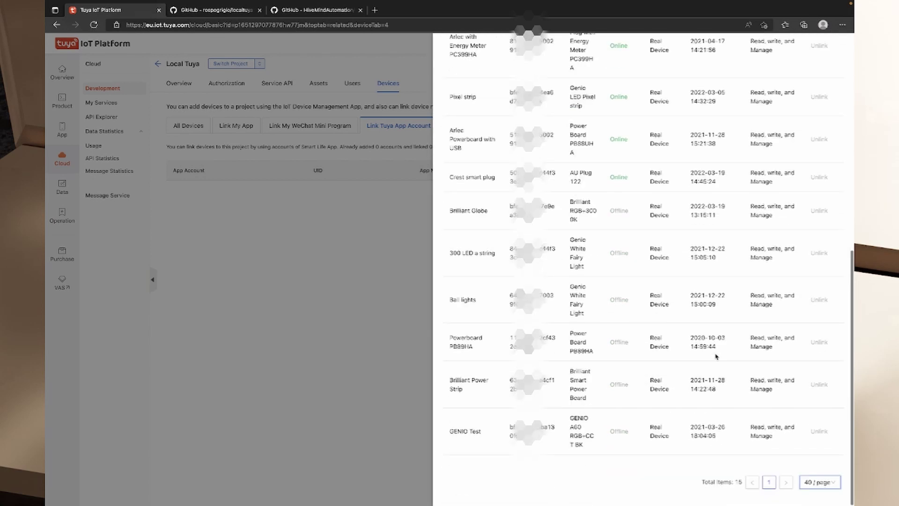
pyautogui.scroll(4, 715, 357)
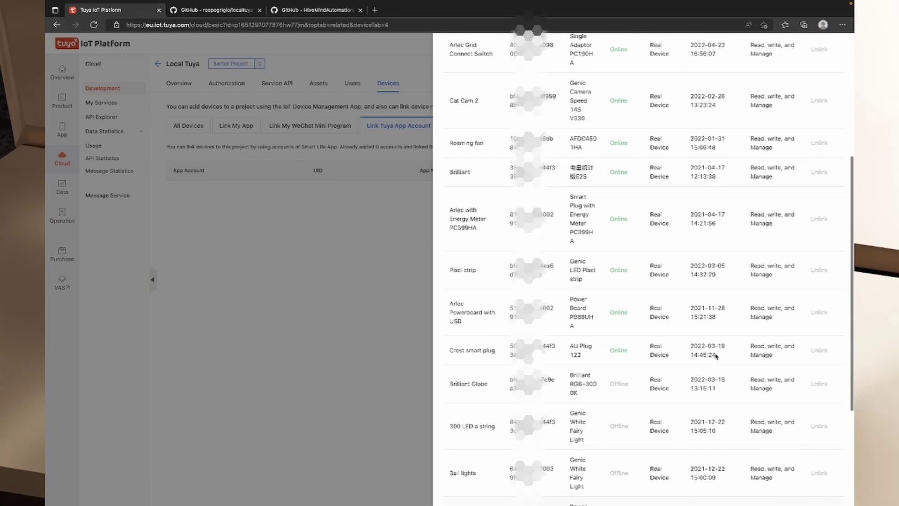
pyautogui.scroll(4, 716, 357)
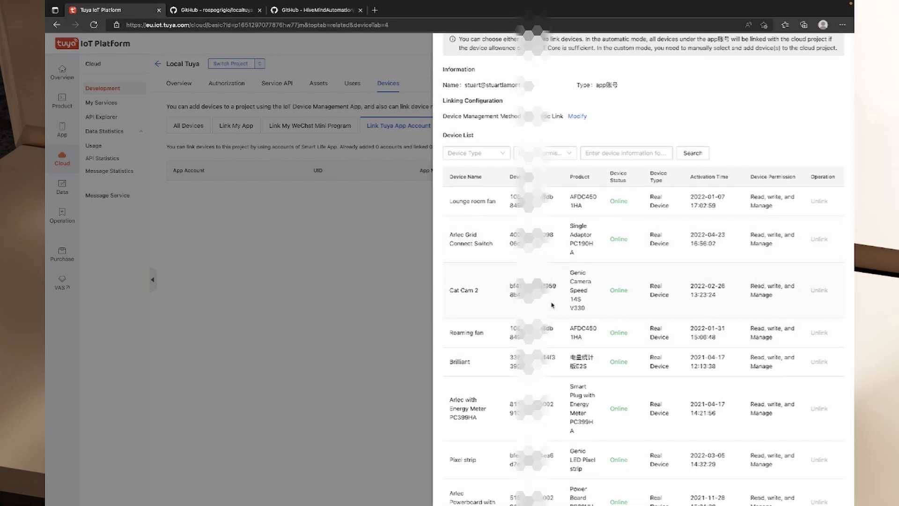
pyautogui.scroll(-1, 552, 305)
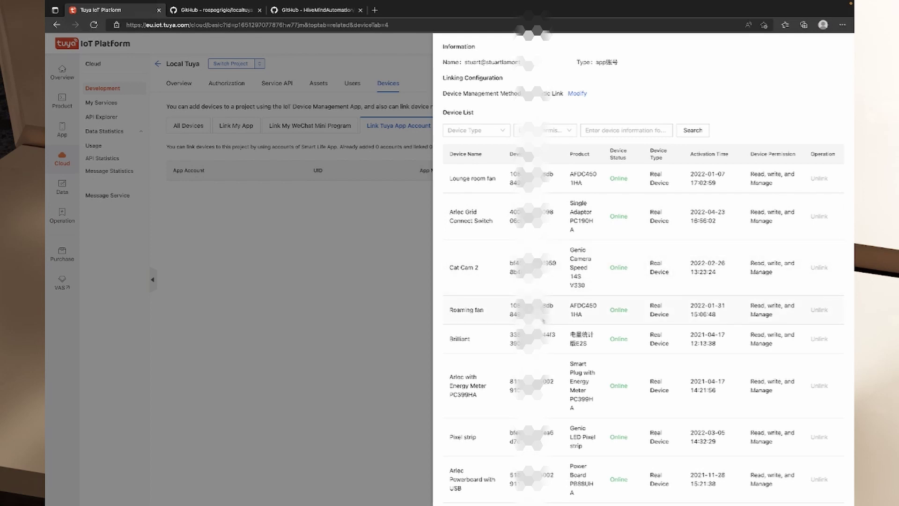
pyautogui.doubleClick(544, 321)
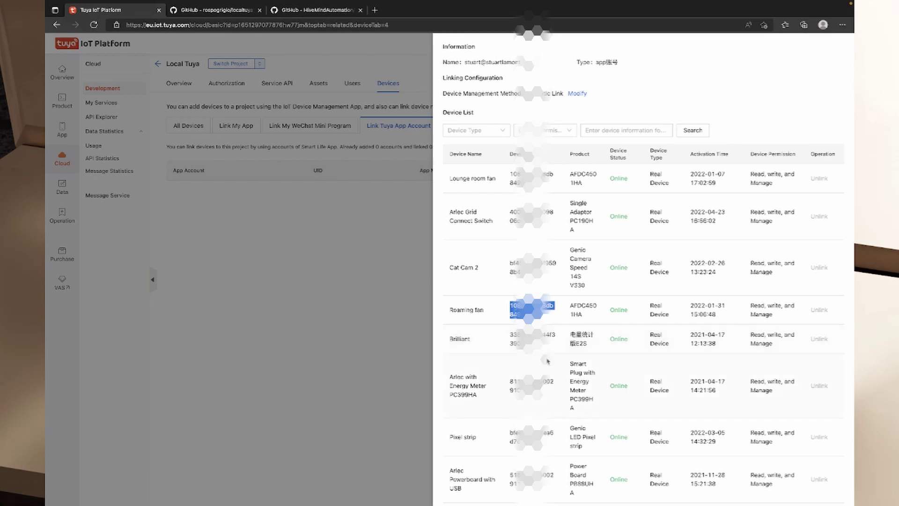
# - Copy the Brilliant device's ID from the linked device list
pyautogui.scroll(-3, 546, 351)
pyautogui.doubleClick(547, 190)
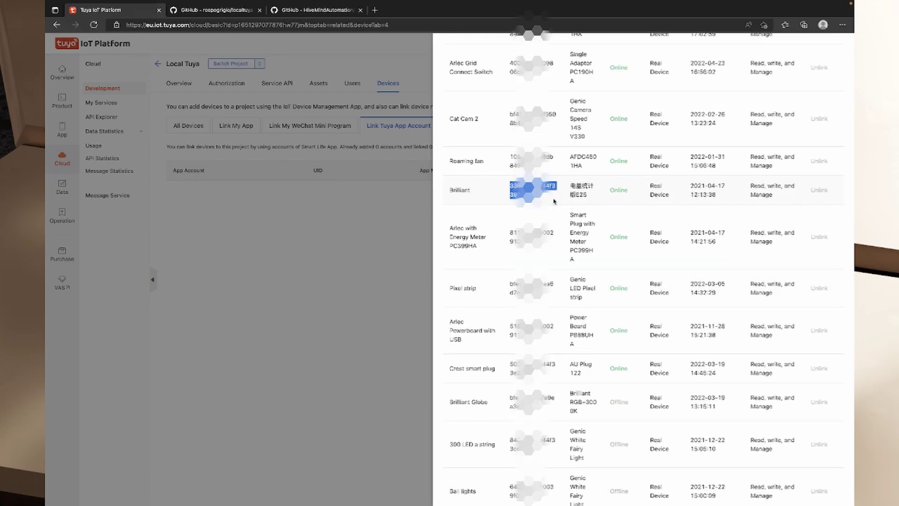
pyautogui.click(551, 204)
pyautogui.moveTo(552, 200); pyautogui.dragTo(463, 197)
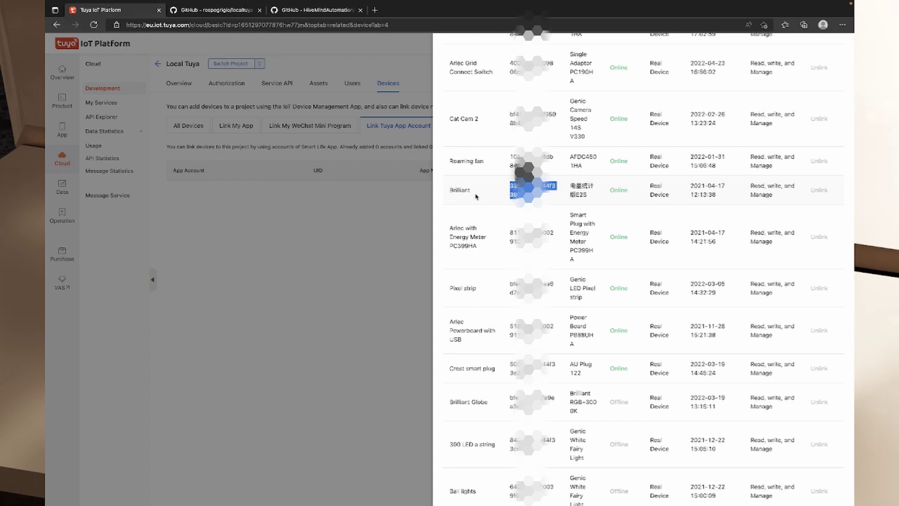
pyautogui.rightClick(524, 187)
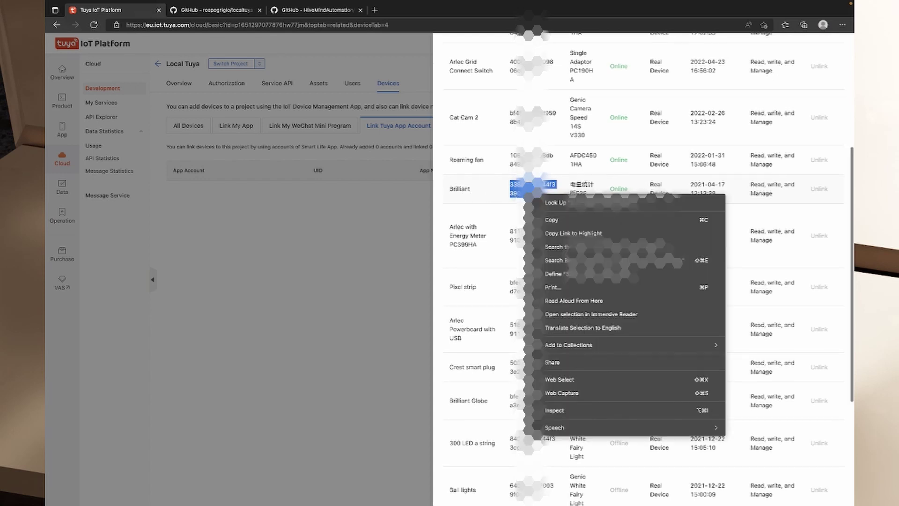
pyautogui.click(547, 219)
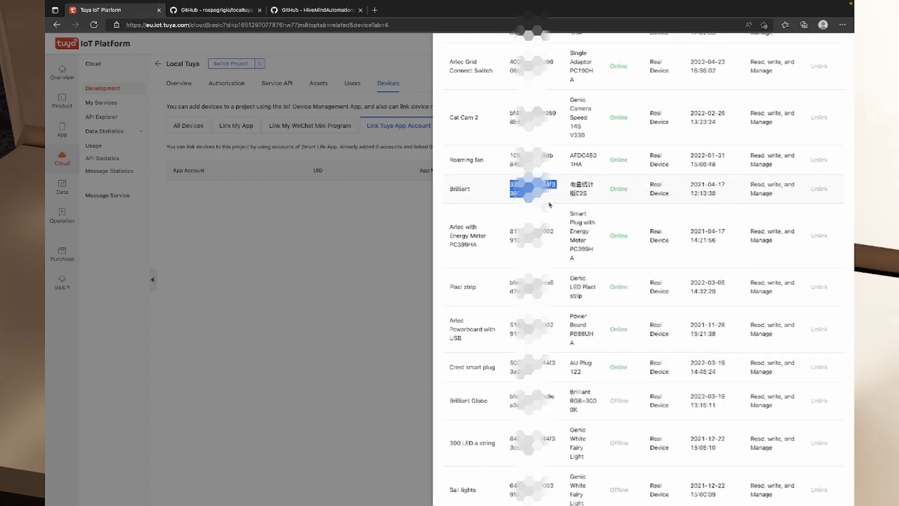
# - Look over the remaining linked devices, close Manage Devices and show all devices of the Local Tuya project
pyautogui.scroll(-3, 501, 264)
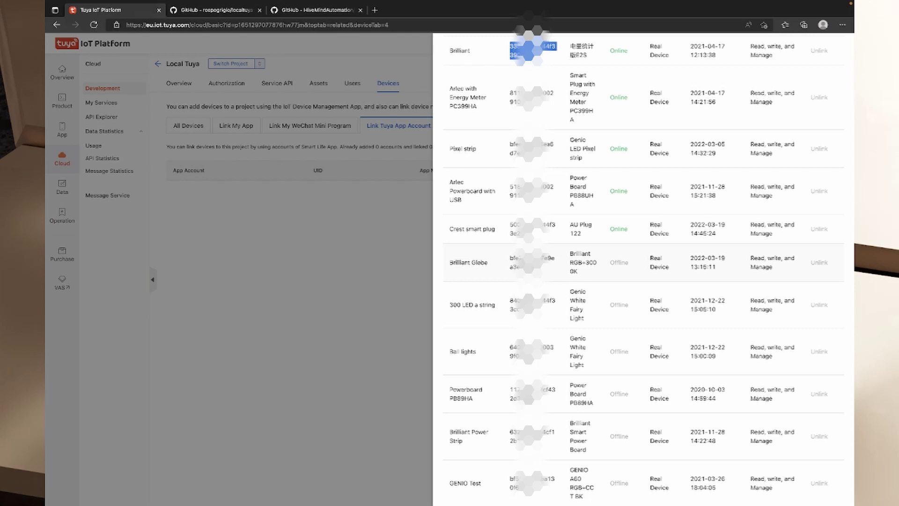
pyautogui.scroll(-3, 641, 181)
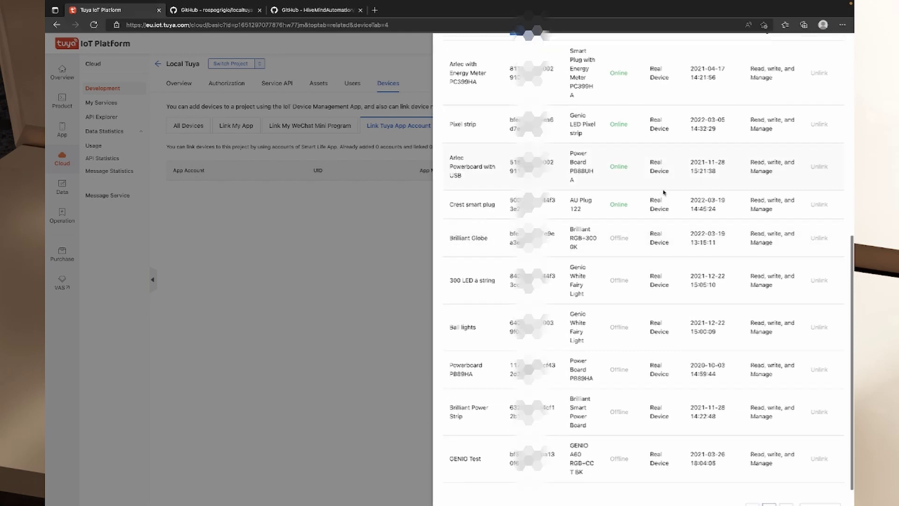
pyautogui.scroll(10, 665, 187)
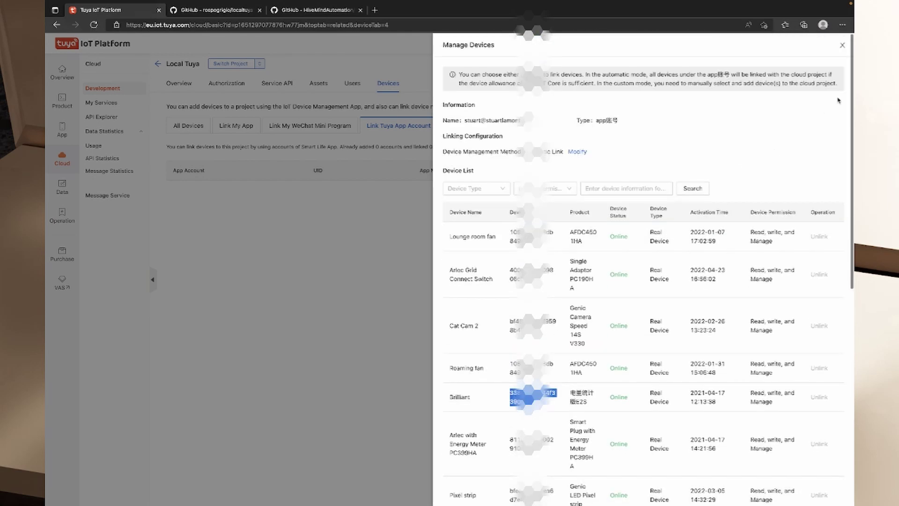
pyautogui.click(841, 45)
pyautogui.click(182, 127)
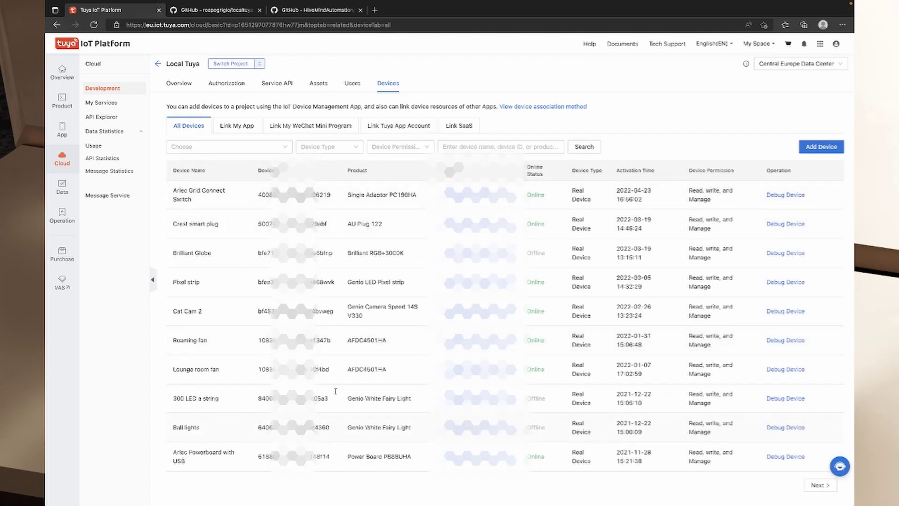
pyautogui.scroll(-1, 246, 341)
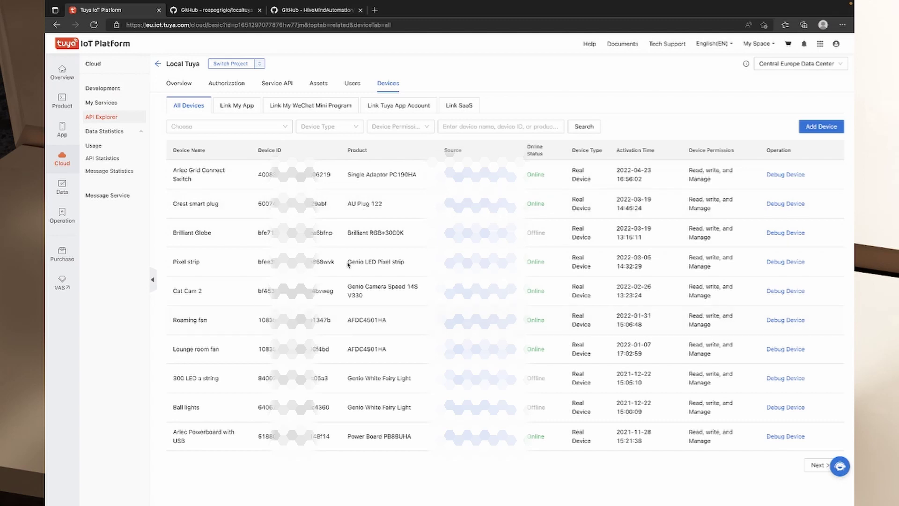
# - Run the Get Device Information request from General Devices management in the API Explorer with the Brilliant device's ID
pyautogui.click(110, 117)
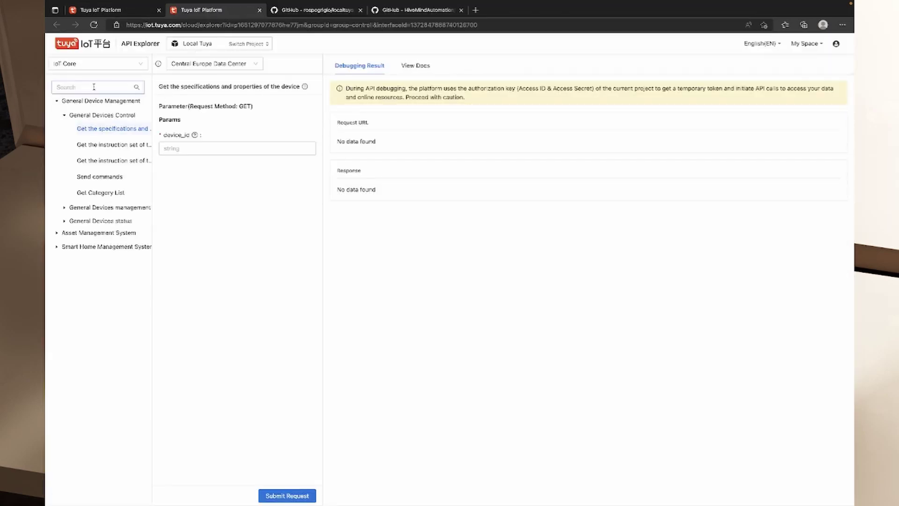
pyautogui.click(65, 207)
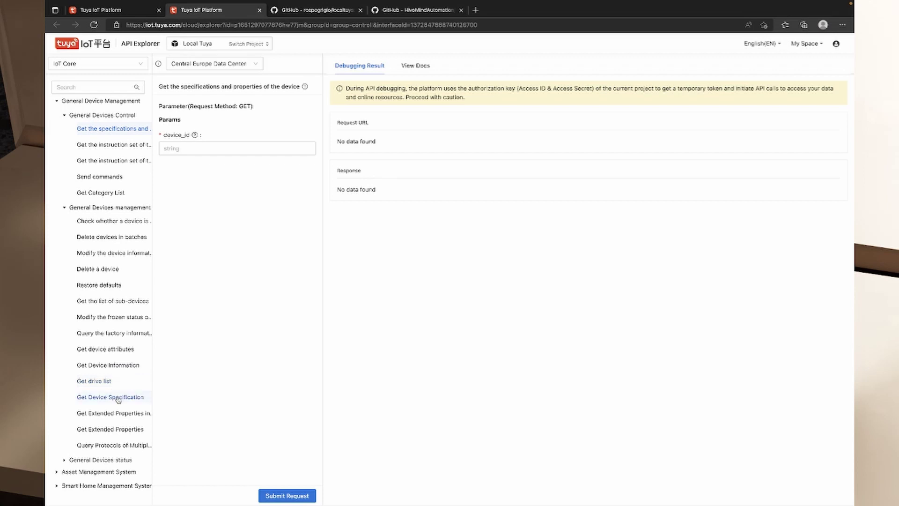
pyautogui.click(93, 367)
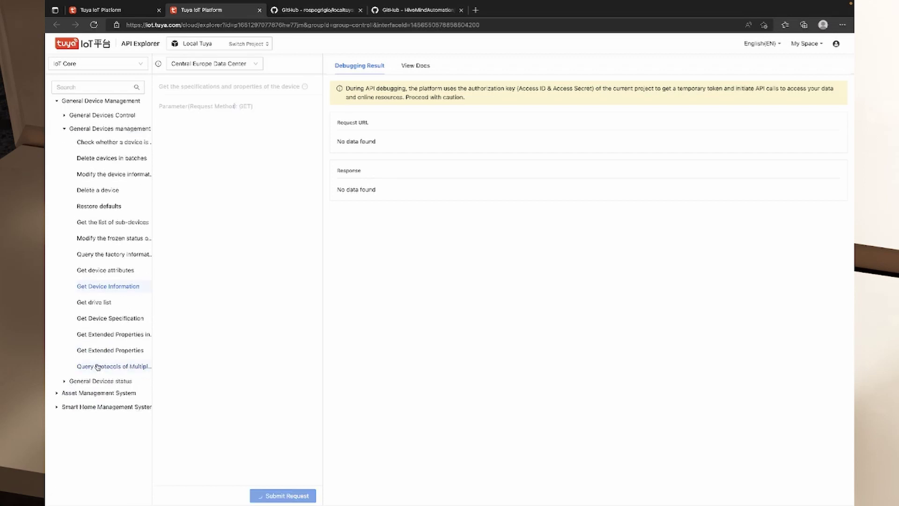
pyautogui.click(172, 150)
pyautogui.click(172, 151)
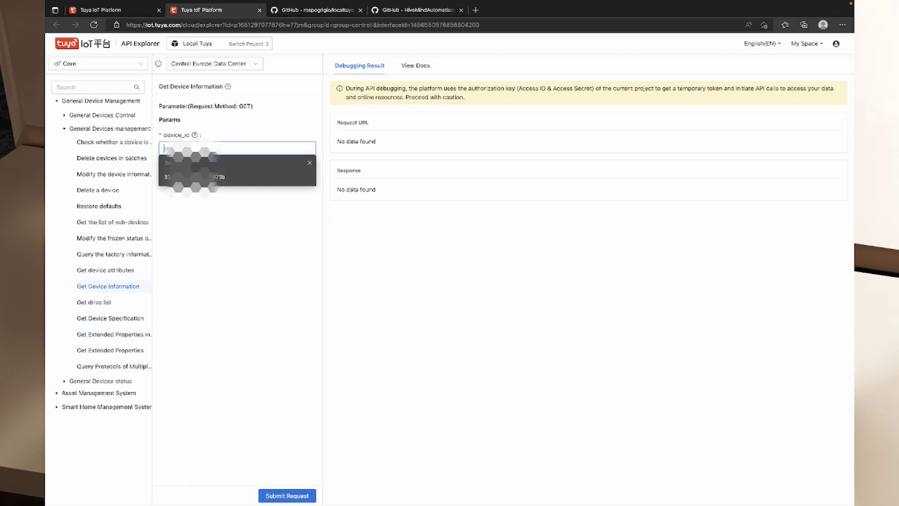
pyautogui.click(187, 176)
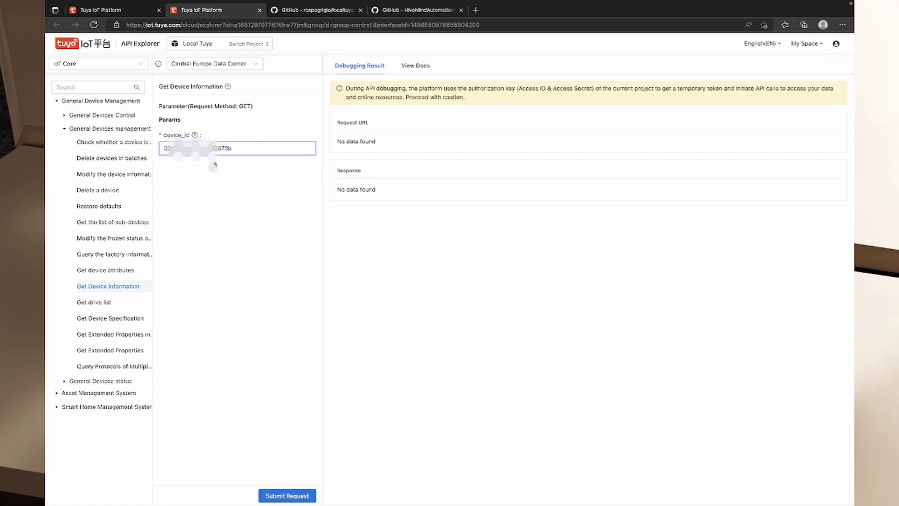
pyautogui.click(289, 496)
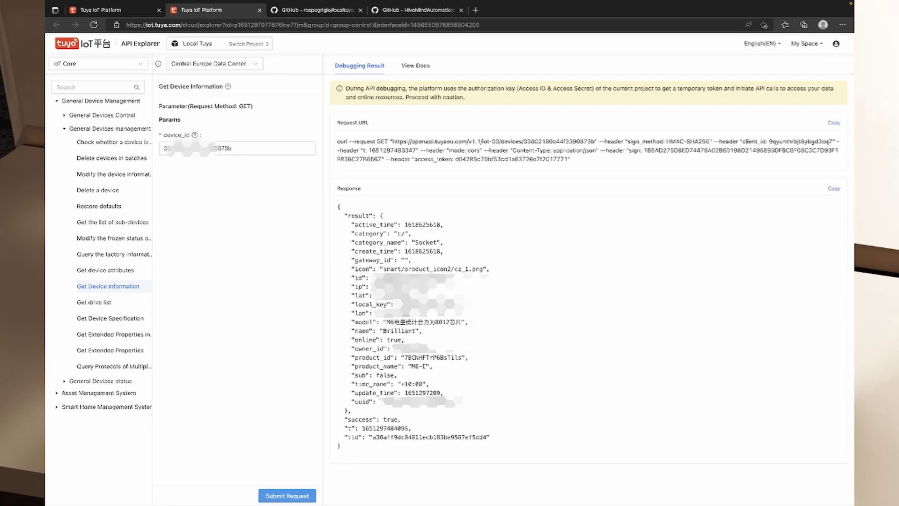
# - Highlight the local_key field in the device information response
pyautogui.moveTo(355, 304); pyautogui.dragTo(386, 305)
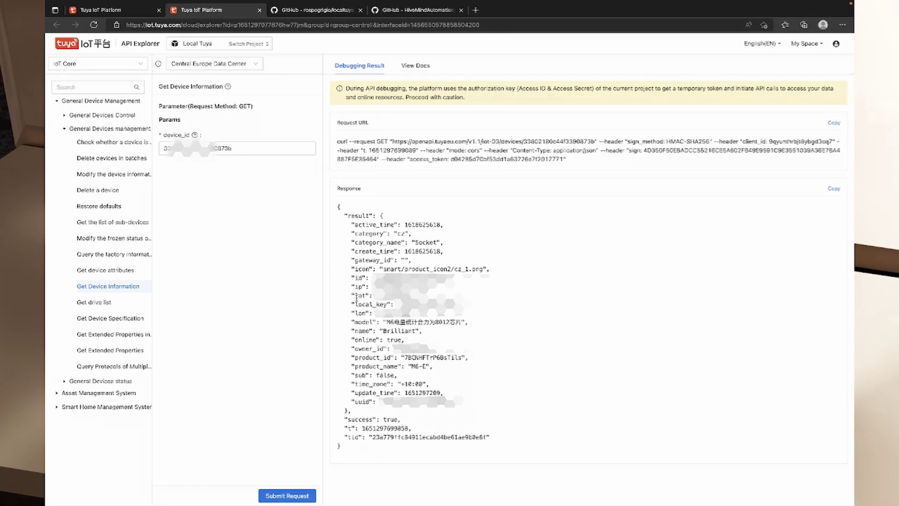
pyautogui.moveTo(357, 304); pyautogui.dragTo(384, 305)
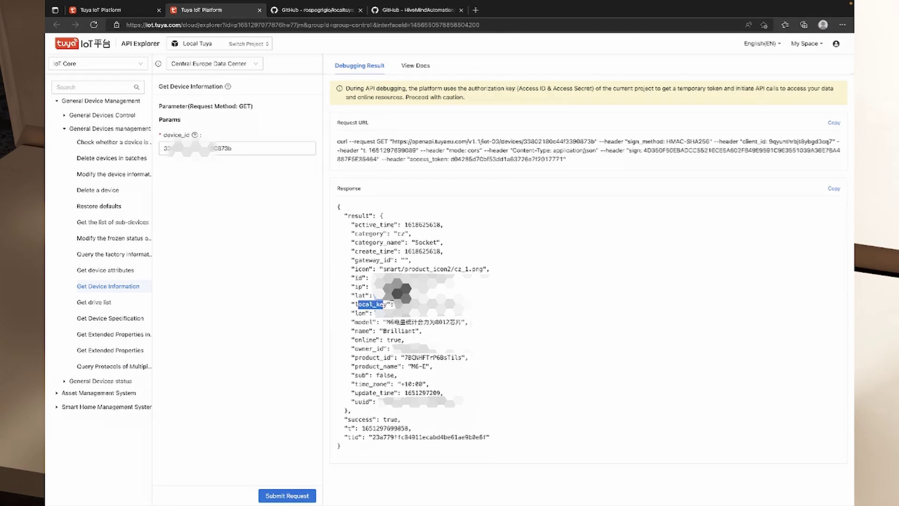
pyautogui.click(520, 334)
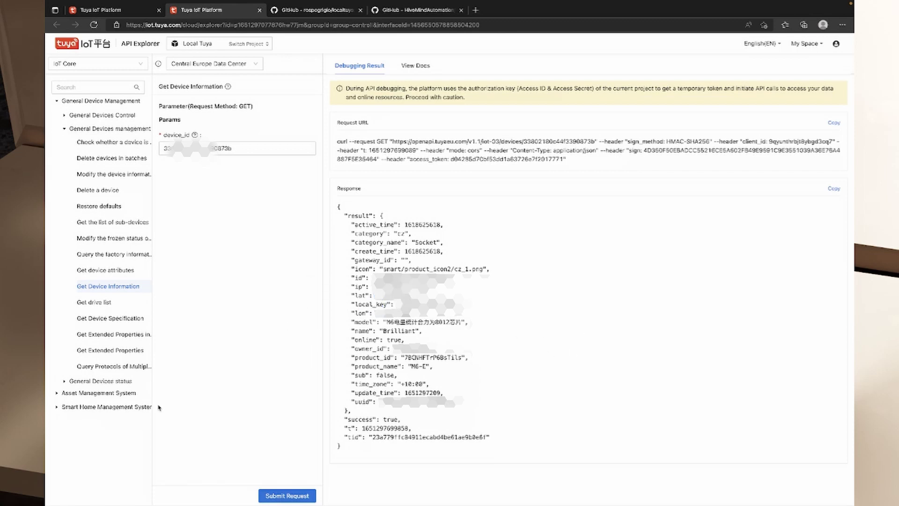
# - Run Smart Home Device Management's Batch query equipment factory information request with the Brilliant device's ID and highlight the response's mac field
pyautogui.click(57, 407)
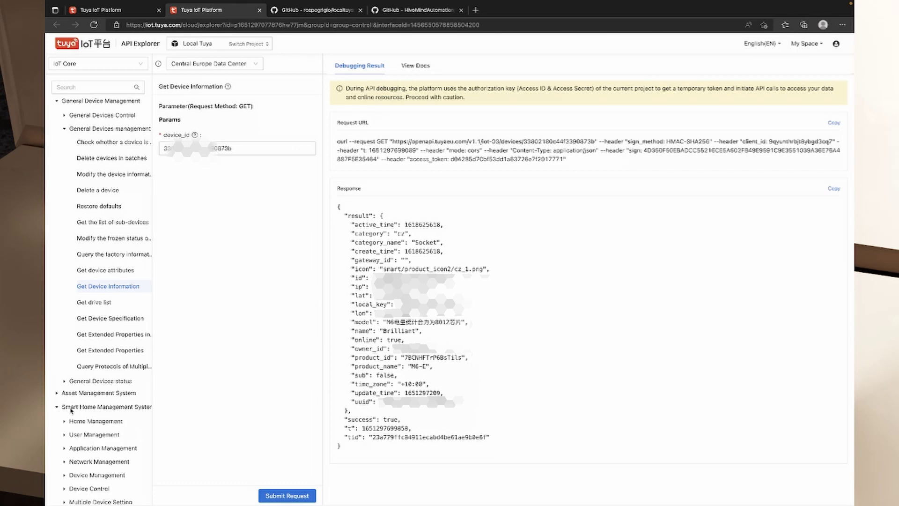
pyautogui.click(66, 476)
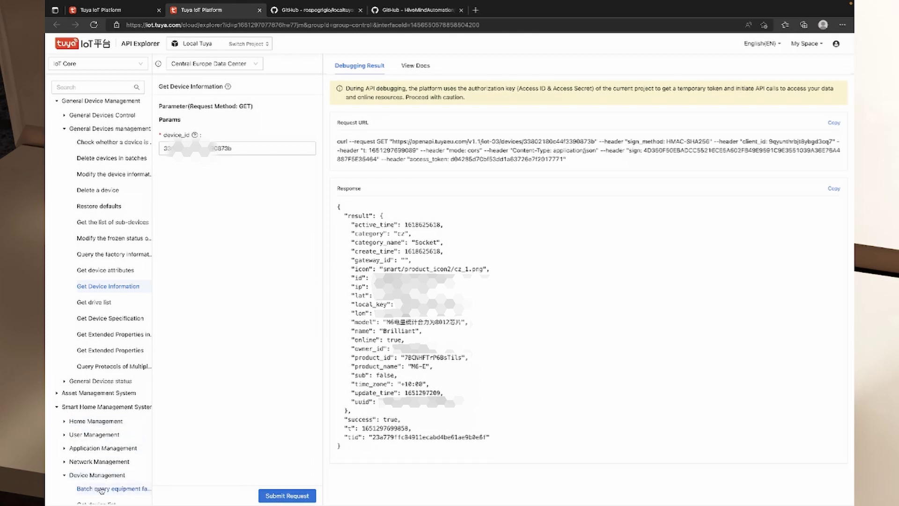
pyautogui.click(101, 489)
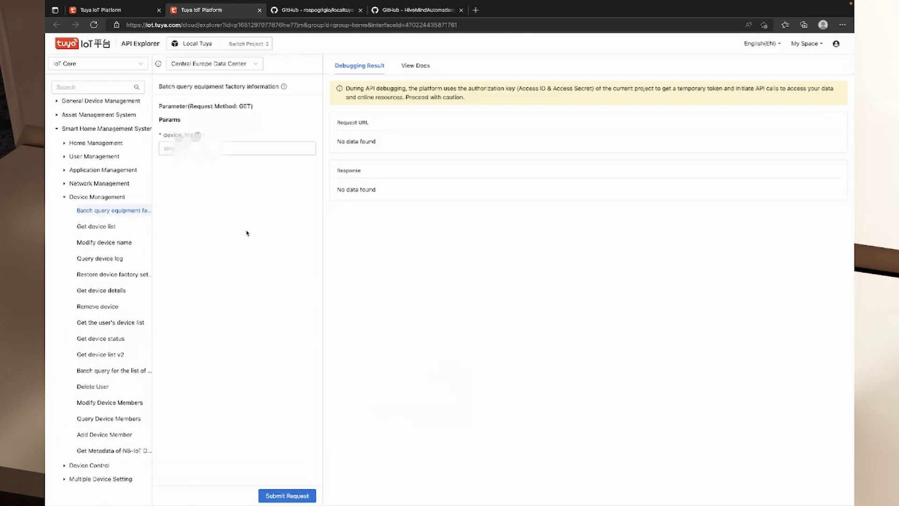
pyautogui.click(203, 149)
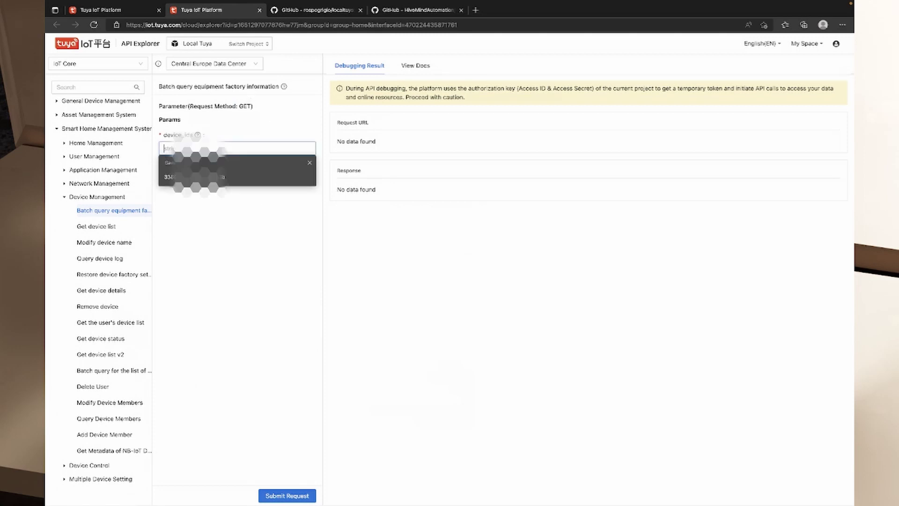
pyautogui.click(192, 176)
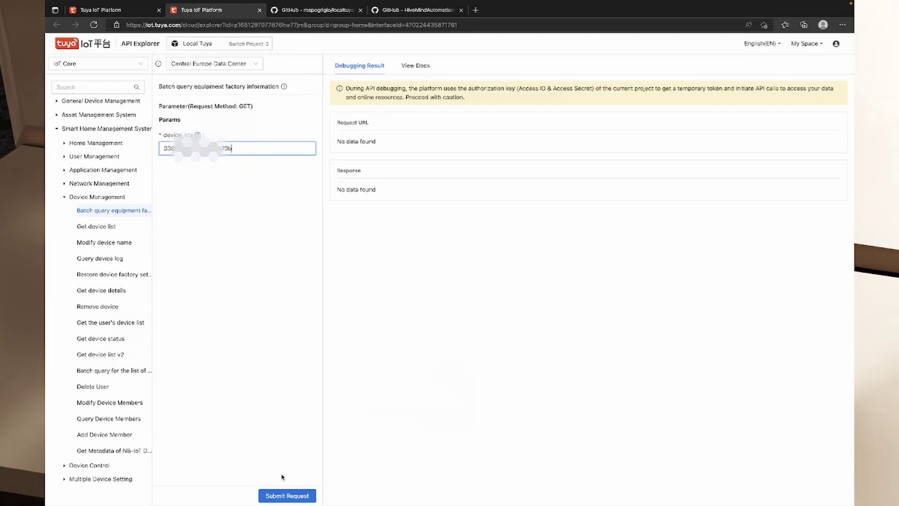
pyautogui.click(288, 497)
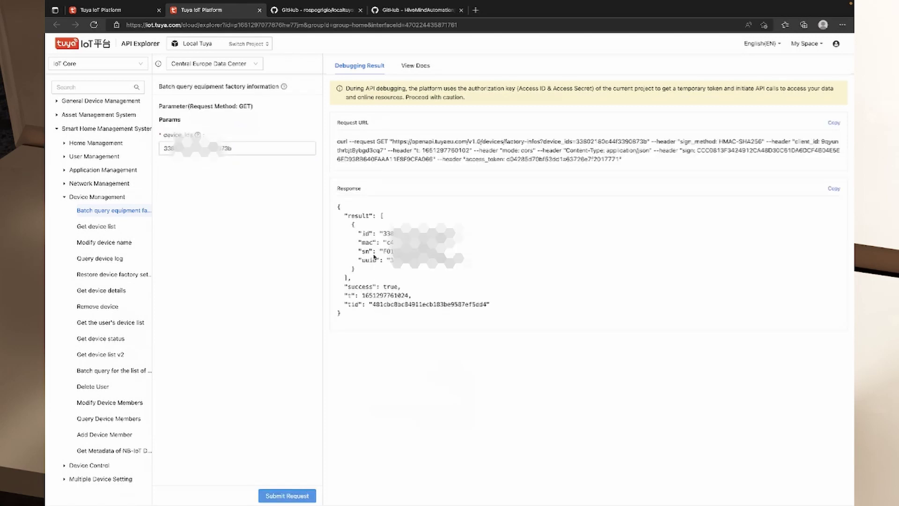
pyautogui.moveTo(363, 242); pyautogui.dragTo(377, 243)
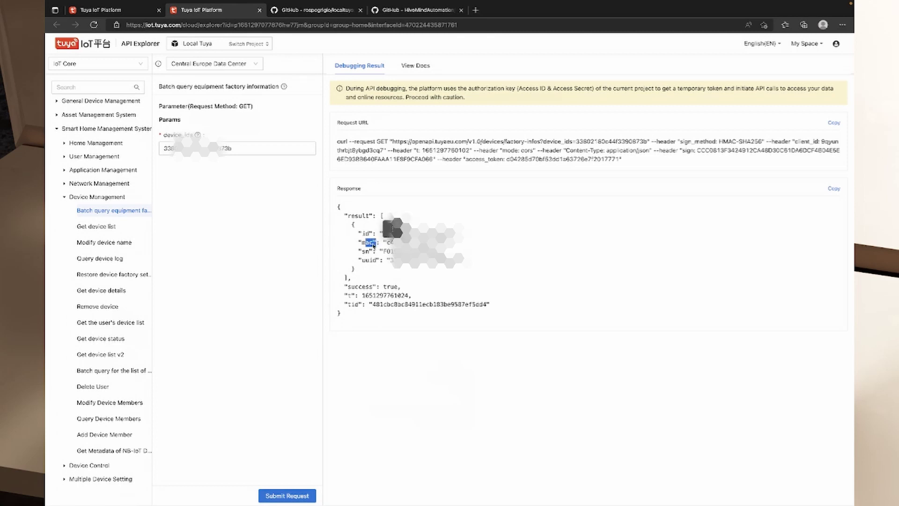
pyautogui.click(364, 244)
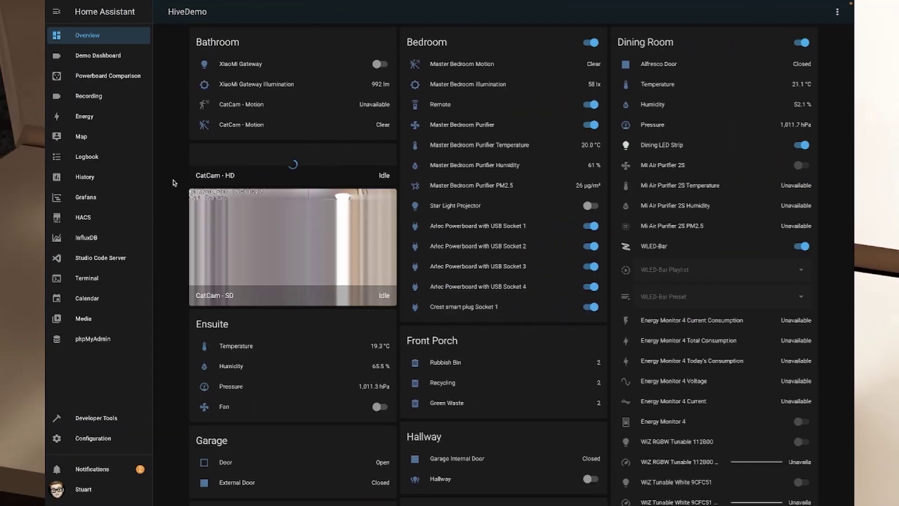
# - In Home Assistant, search the HACS integration repositories for "Local" and open the Local Tuya repository
pyautogui.click(93, 217)
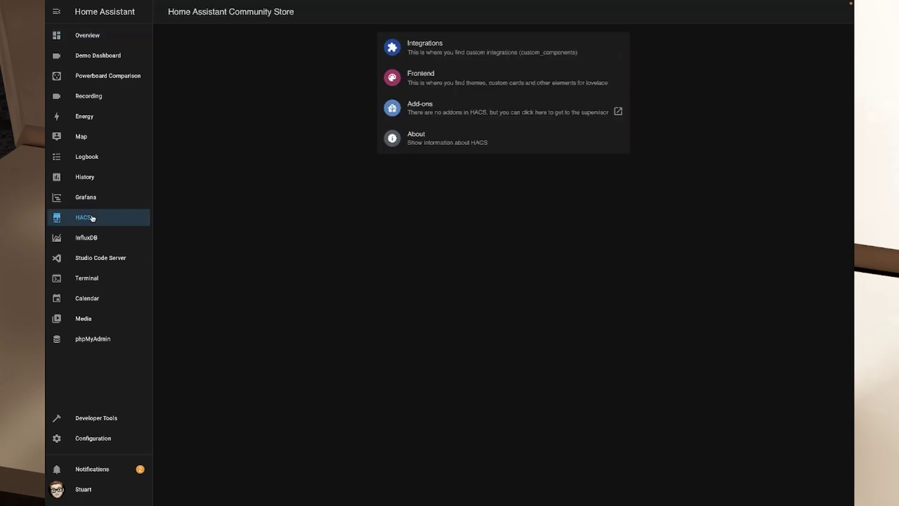
pyautogui.click(451, 55)
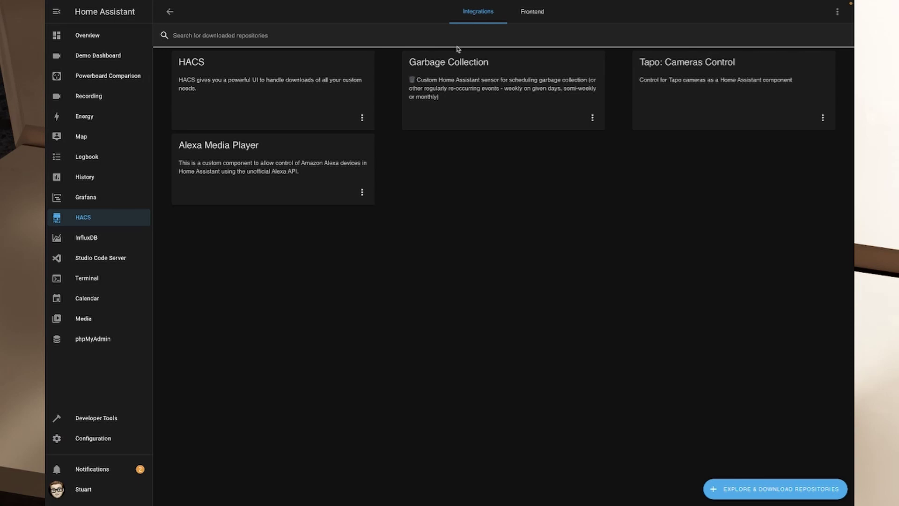
pyautogui.click(789, 489)
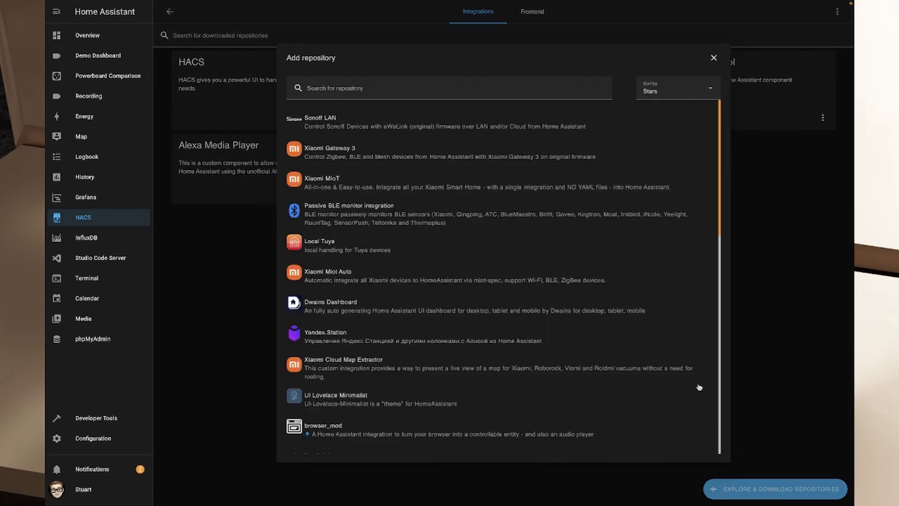
pyautogui.click(431, 95)
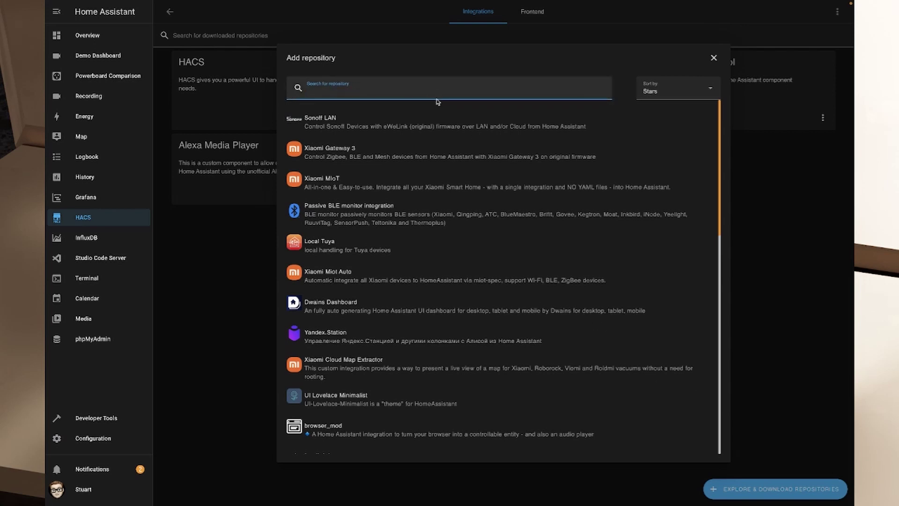
pyautogui.write('Local')
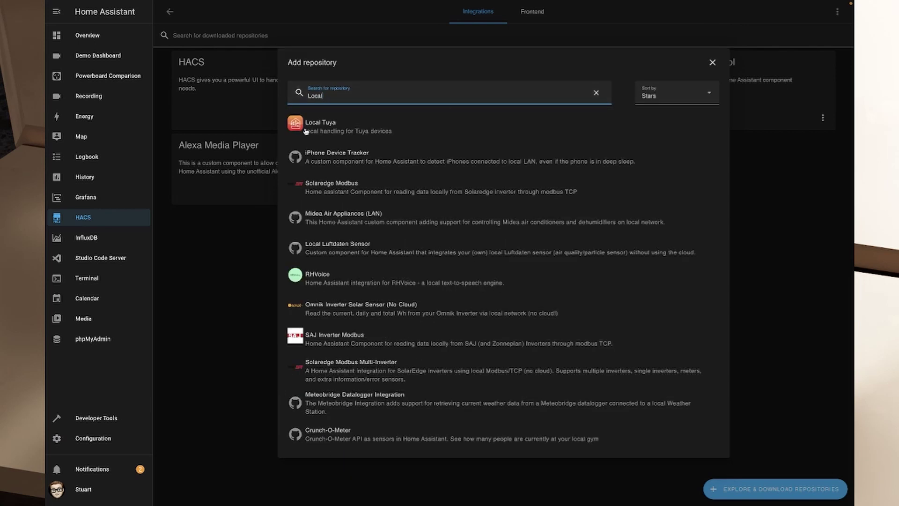
pyautogui.click(331, 129)
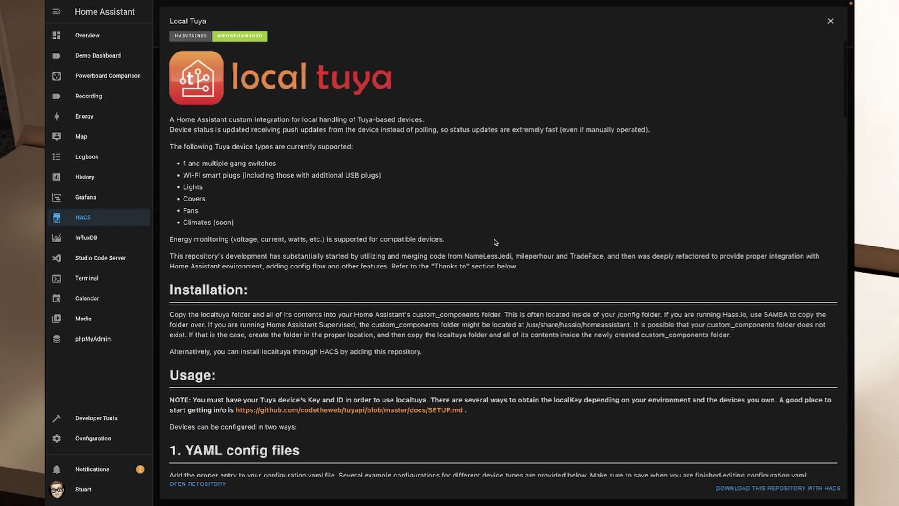
# - Read through the Local Tuya installation notes and its YAML and config flow setup instructions
pyautogui.scroll(-2, 496, 243)
pyautogui.scroll(-15, 520, 241)
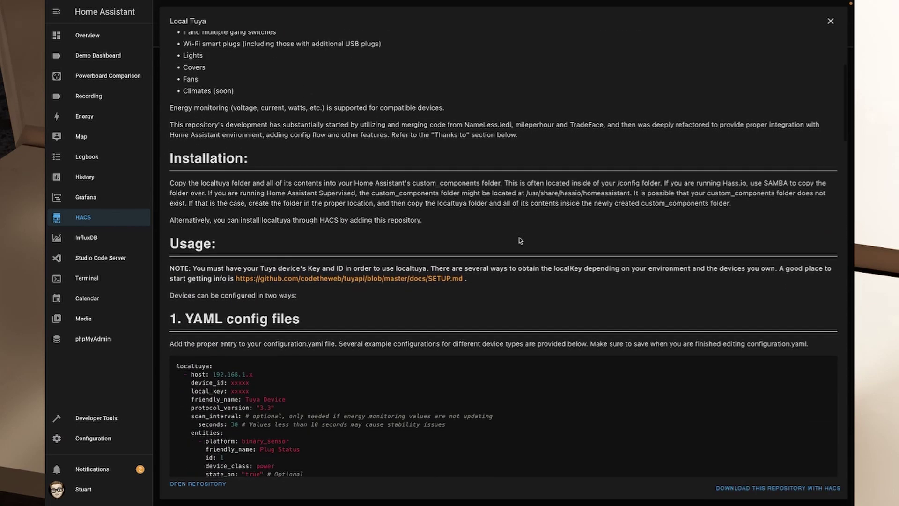
pyautogui.scroll(-6, 408, 263)
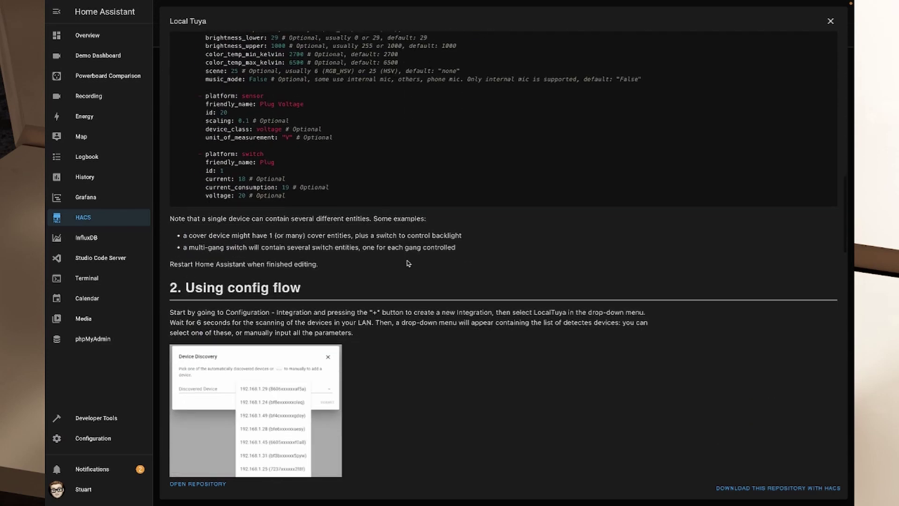
pyautogui.scroll(9, 322, 201)
pyautogui.scroll(5, 322, 201)
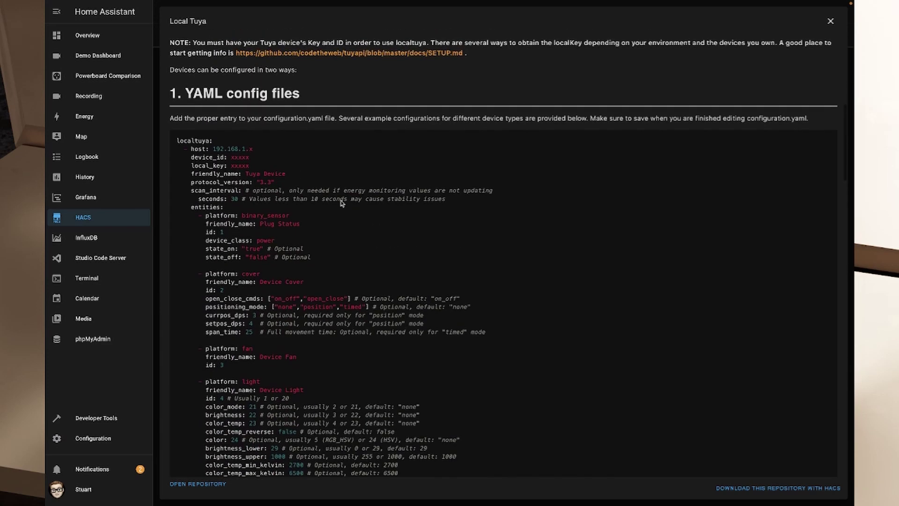
# - Highlight the YAML config files and Using config flow headings and review the config flow's device discovery and entity setup instructions
pyautogui.moveTo(186, 188); pyautogui.dragTo(309, 192)
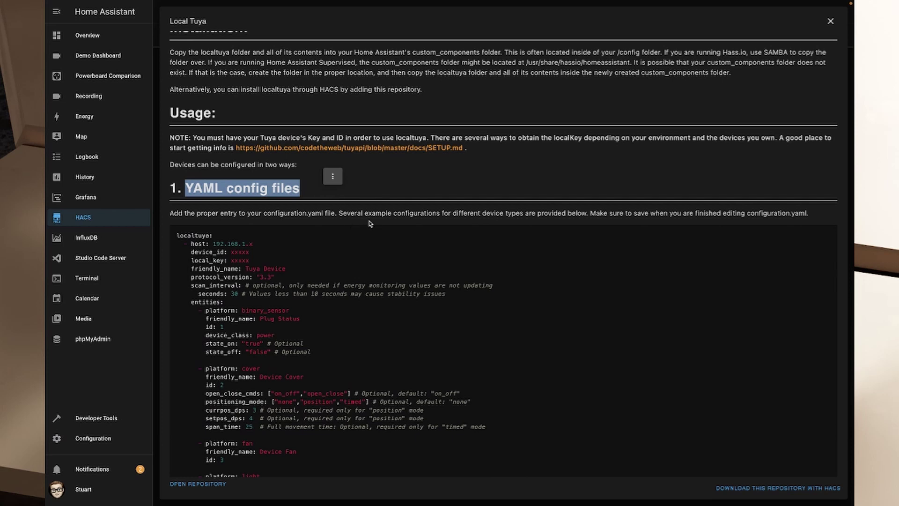
pyautogui.moveTo(240, 213); pyautogui.dragTo(808, 214)
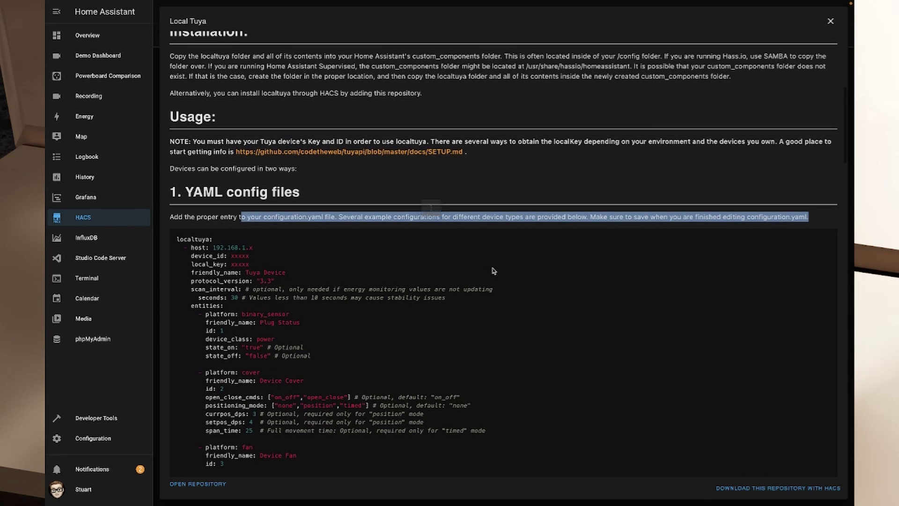
pyautogui.scroll(-10, 565, 293)
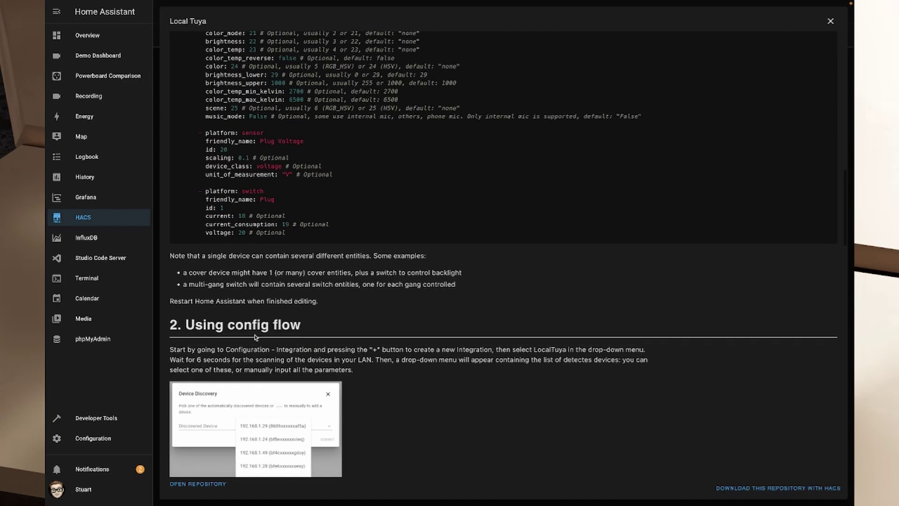
pyautogui.moveTo(187, 324); pyautogui.dragTo(317, 331)
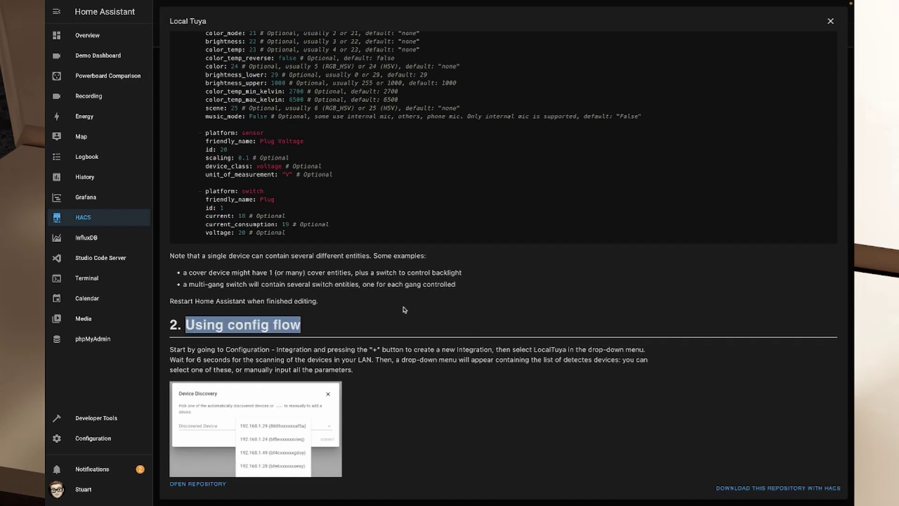
pyautogui.scroll(-1, 405, 308)
pyautogui.click(476, 324)
pyautogui.scroll(-3, 401, 317)
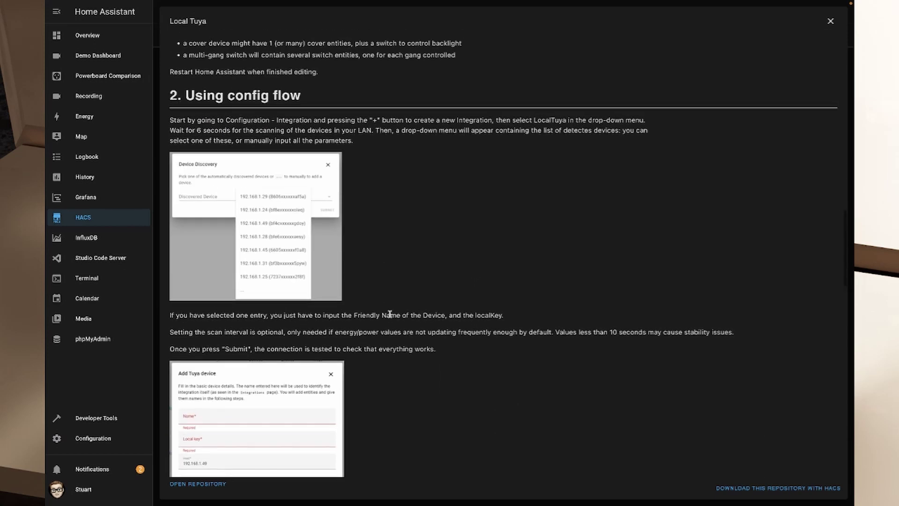
pyautogui.scroll(-3, 401, 317)
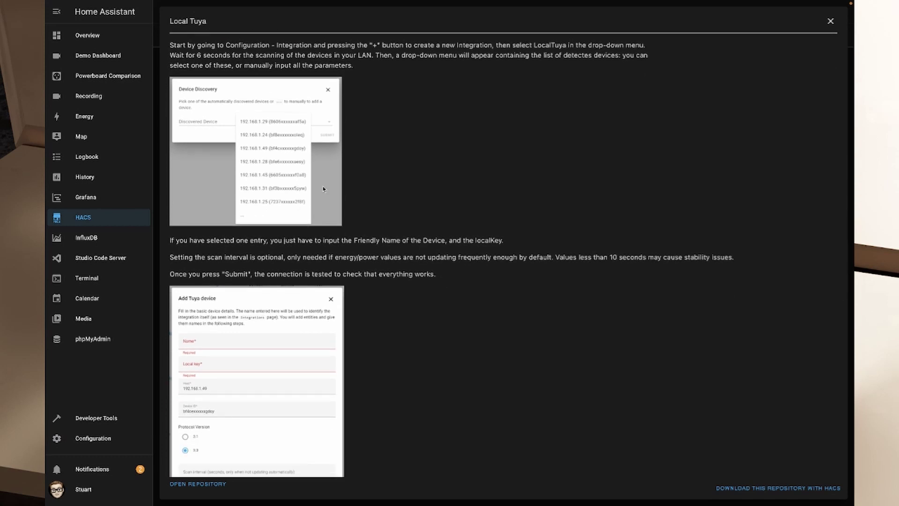
pyautogui.scroll(-4, 441, 230)
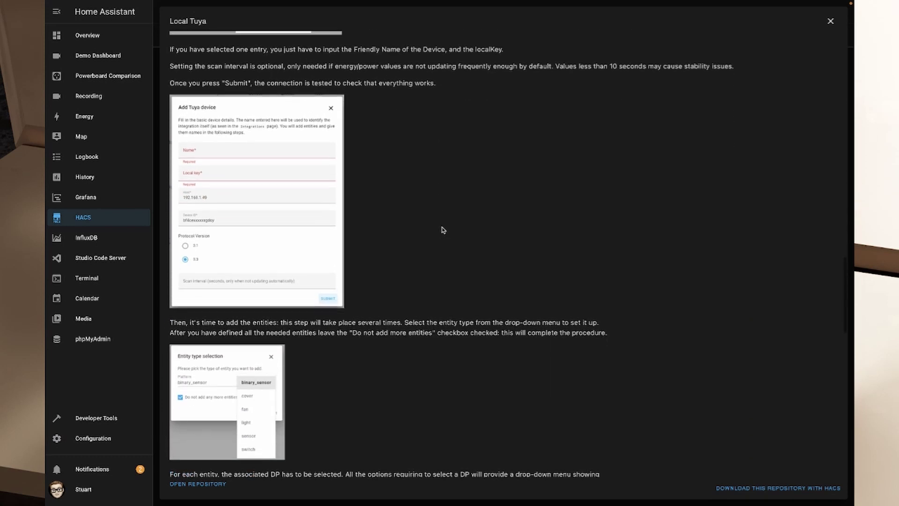
pyautogui.scroll(5, 443, 230)
pyautogui.scroll(8, 443, 230)
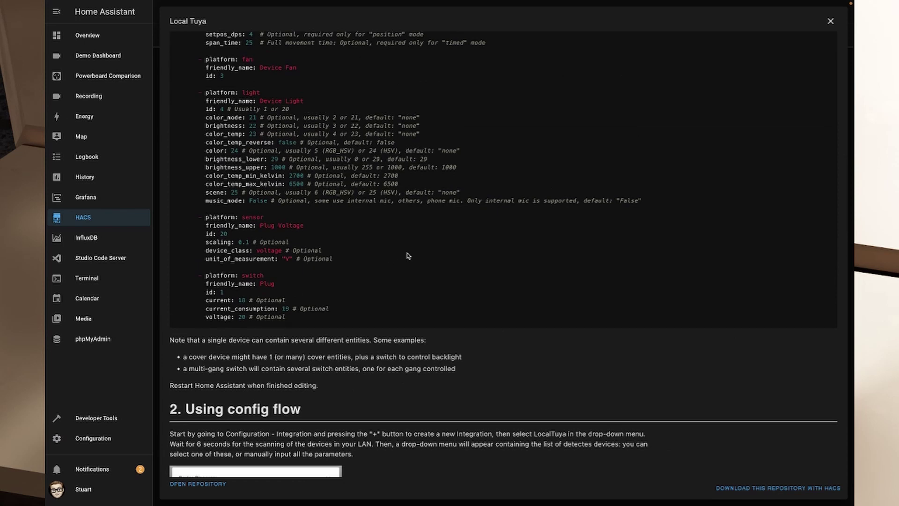
pyautogui.scroll(-9, 408, 256)
pyautogui.scroll(20, 368, 166)
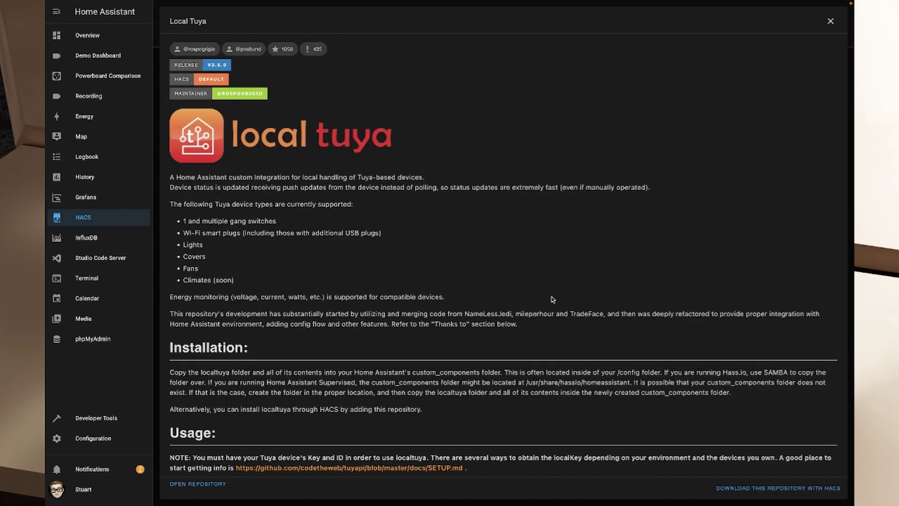
# - Download version v3.5.0 of the Local Tuya repository with HACS
pyautogui.click(759, 488)
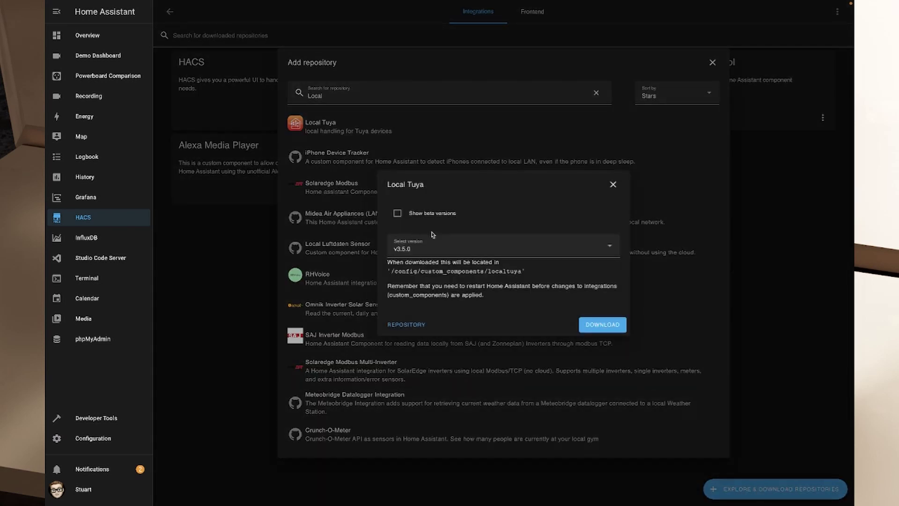
pyautogui.click(454, 242)
pyautogui.click(454, 242)
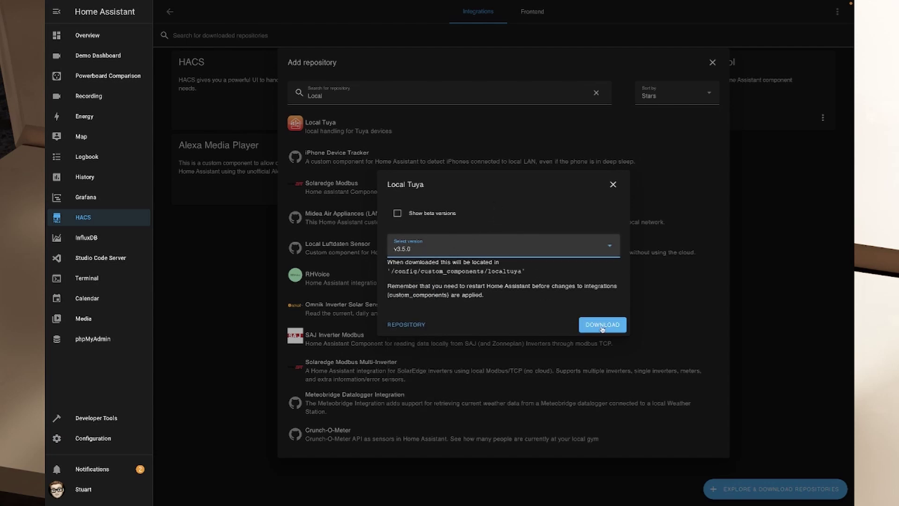
pyautogui.click(602, 326)
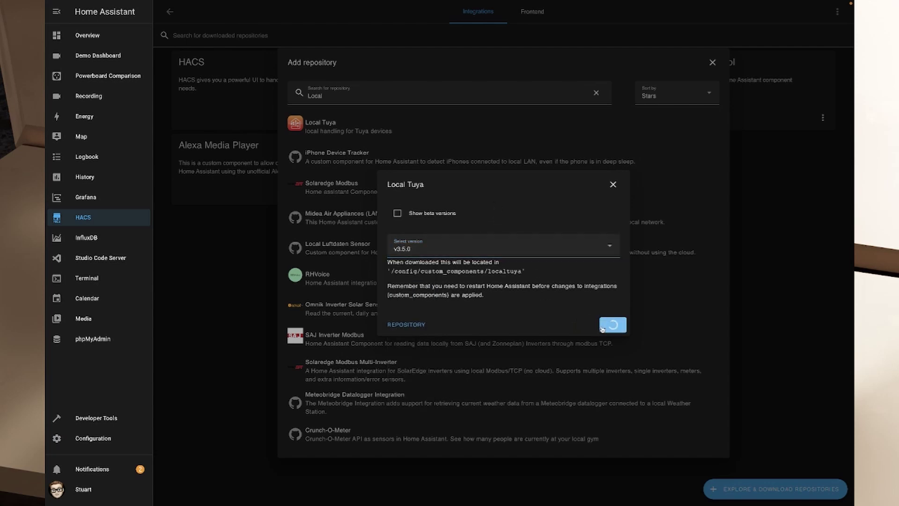
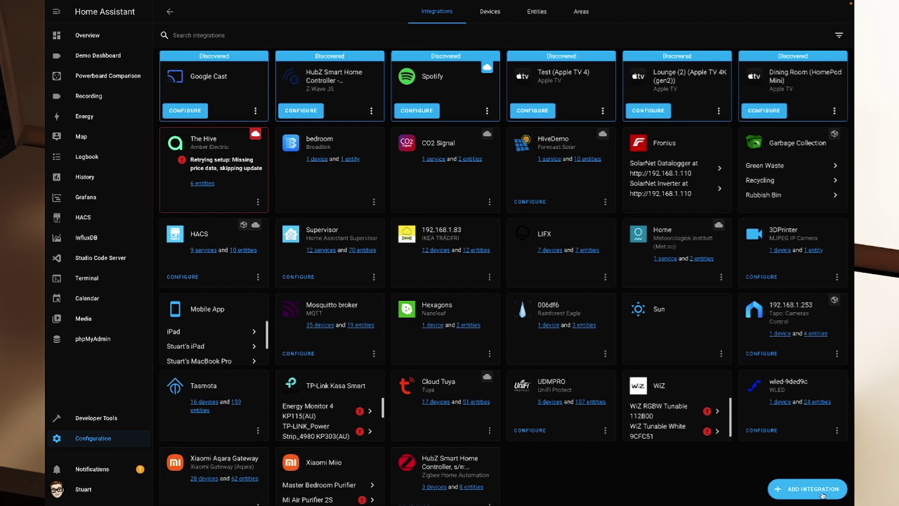
# - Start adding a new integration, search for "local" and choose LocalTuya
pyautogui.click(821, 493)
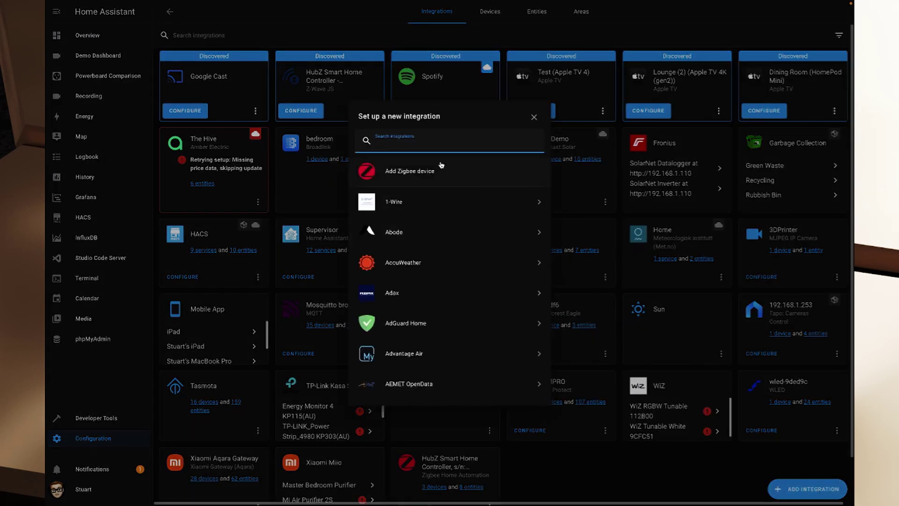
pyautogui.write('local')
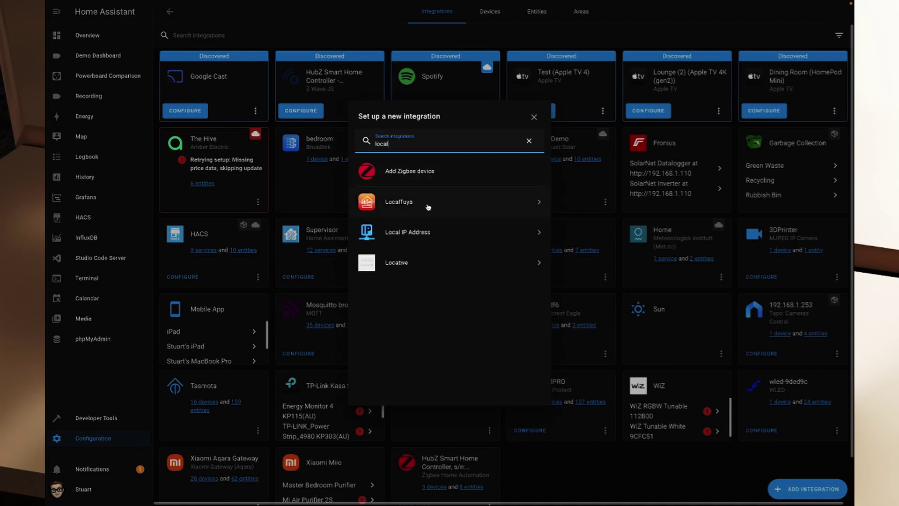
pyautogui.click(428, 207)
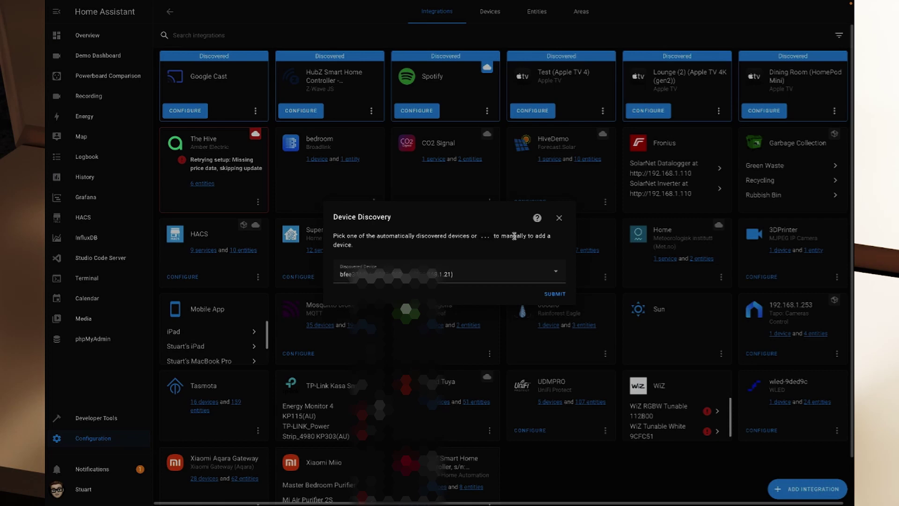
# - Look through the discovered Tuya devices, choose the "..." option for adding a device manually and submit it
pyautogui.click(560, 275)
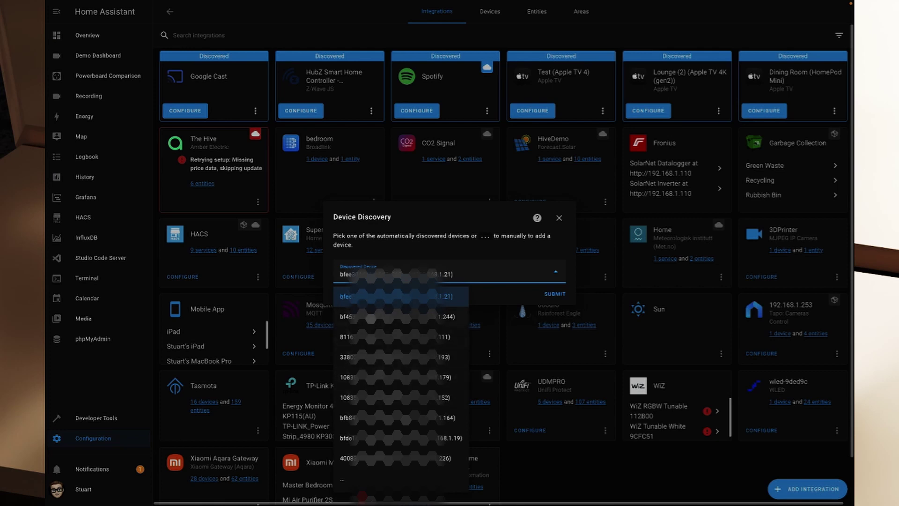
pyautogui.click(470, 286)
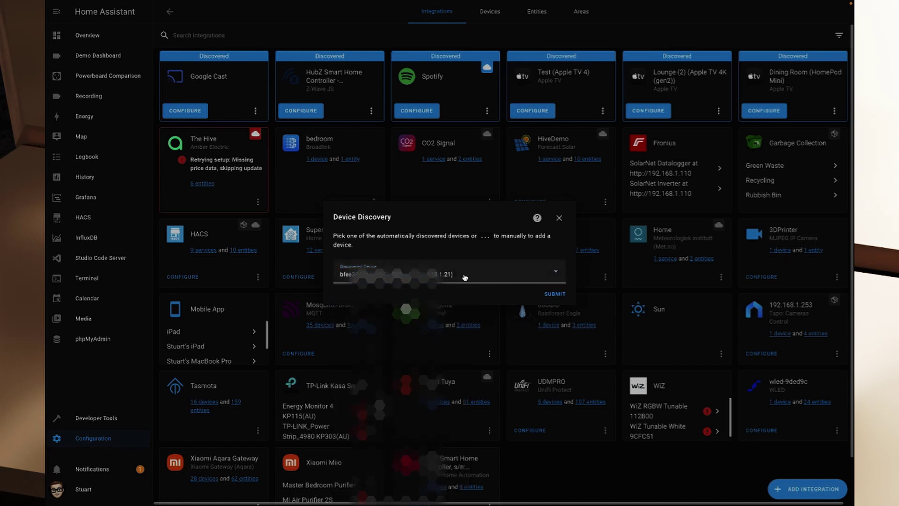
pyautogui.click(557, 274)
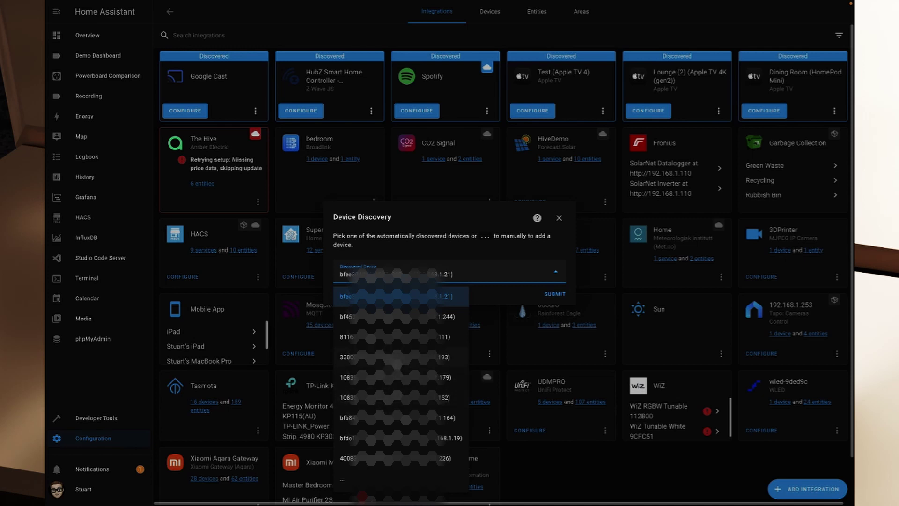
pyautogui.click(475, 272)
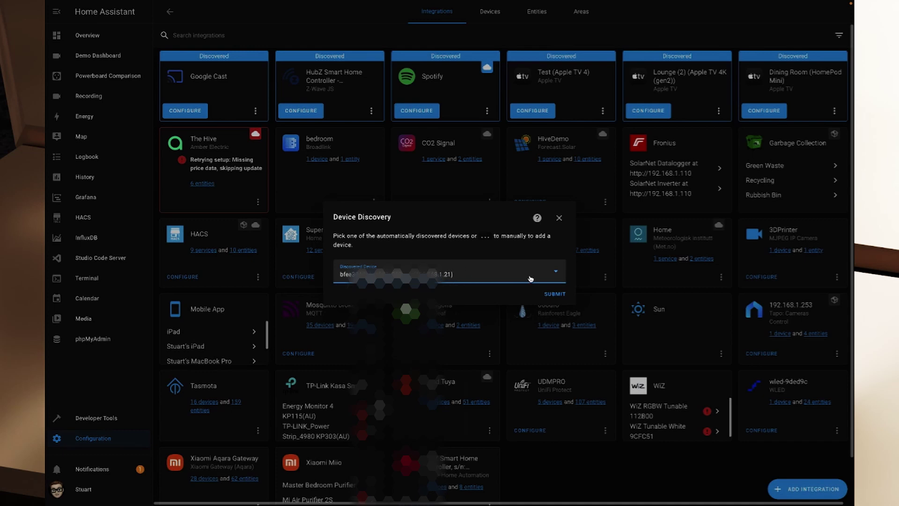
pyautogui.click(454, 277)
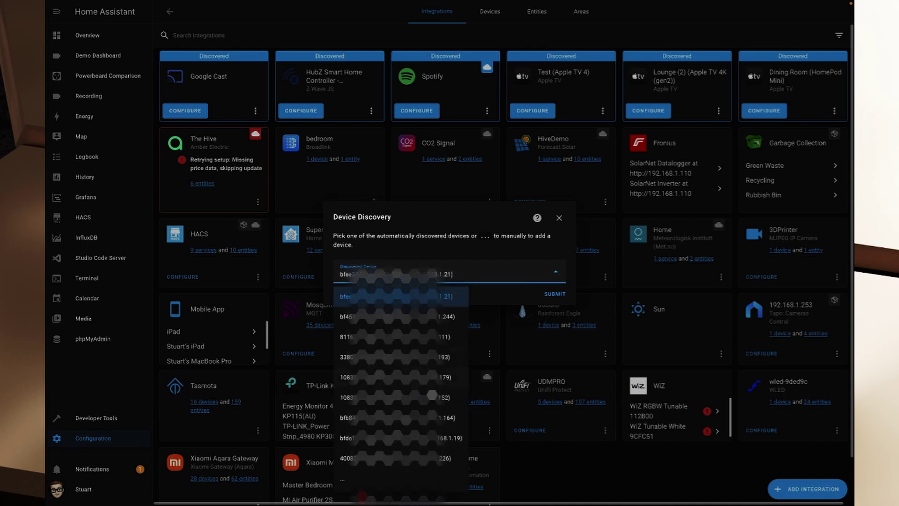
pyautogui.click(342, 481)
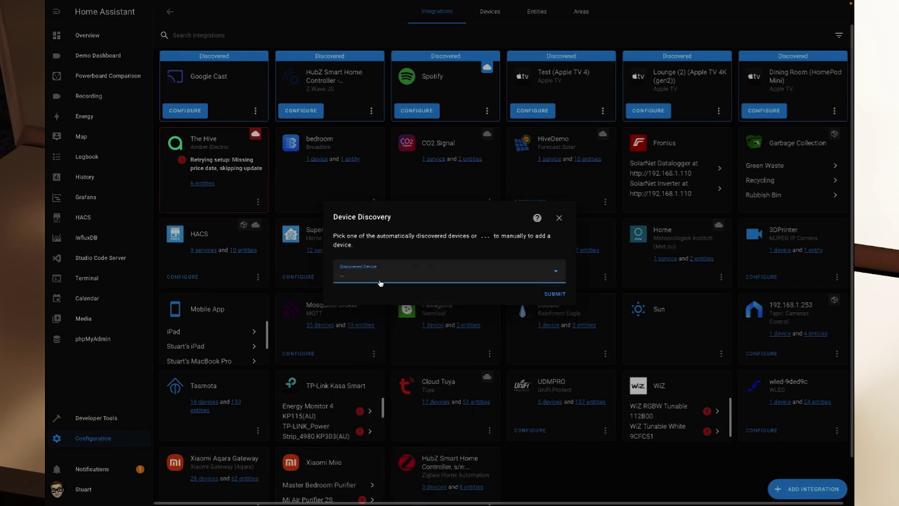
pyautogui.click(555, 293)
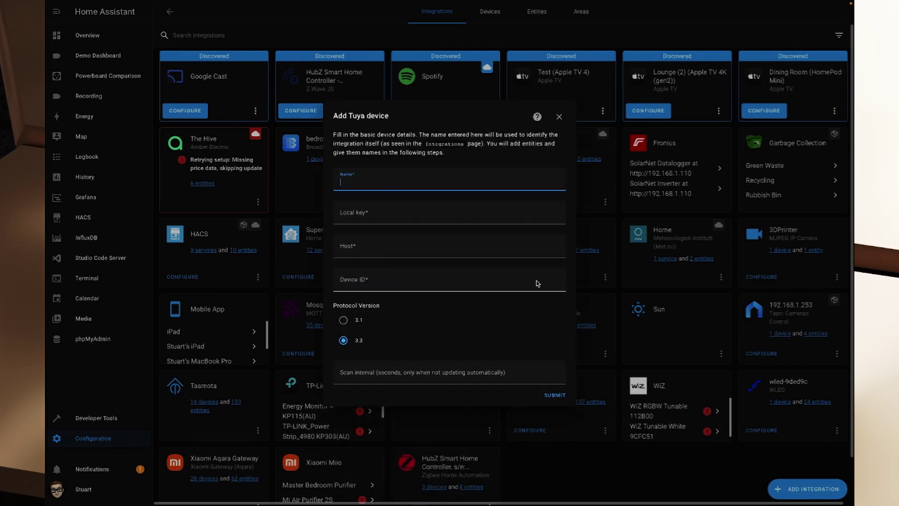
# - Highlight the note on how the device name is used and name the Tuya device "Local Brilliant"
pyautogui.moveTo(340, 135); pyautogui.dragTo(508, 144)
pyautogui.click(479, 136)
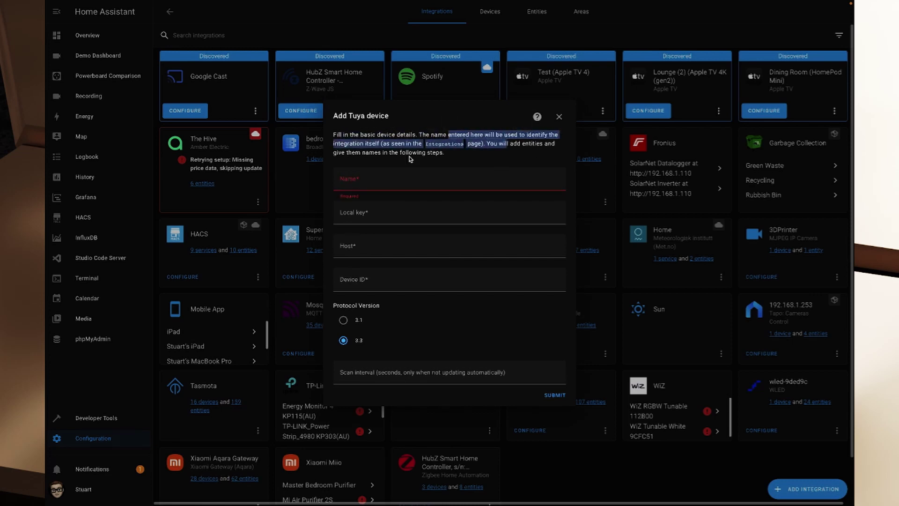
pyautogui.click(379, 149)
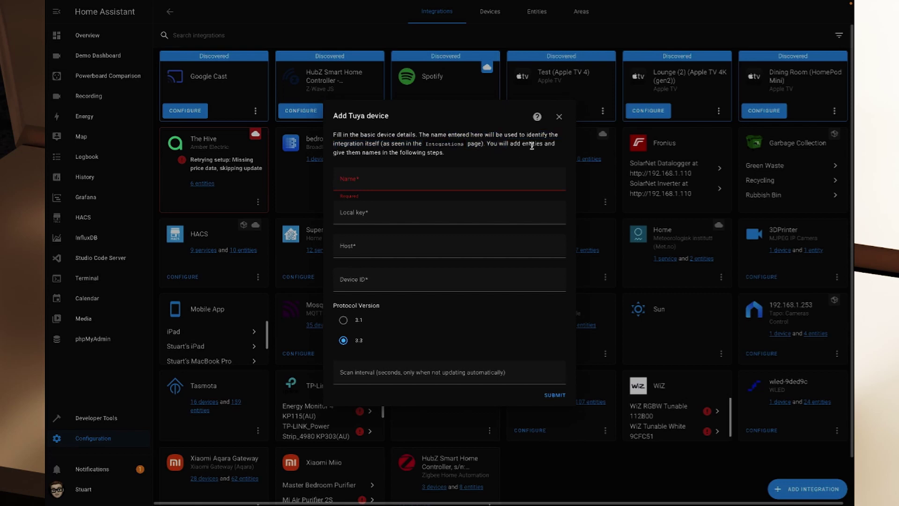
pyautogui.click(412, 179)
pyautogui.write('Local Brilliant')
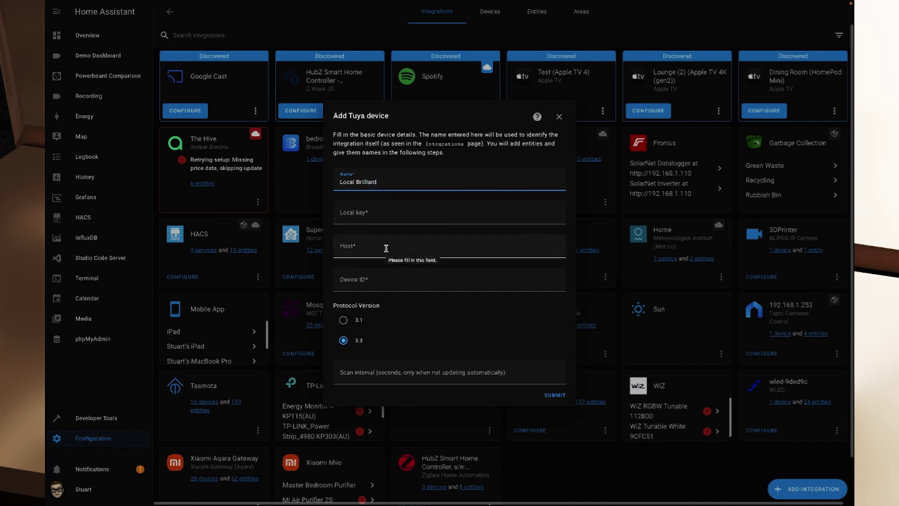
# - Copy the Brilliant device's ID and local key from the local_tuya spreadsheet into the Device ID and Local key fields in Home Assistant
pyautogui.press('super+Tab')
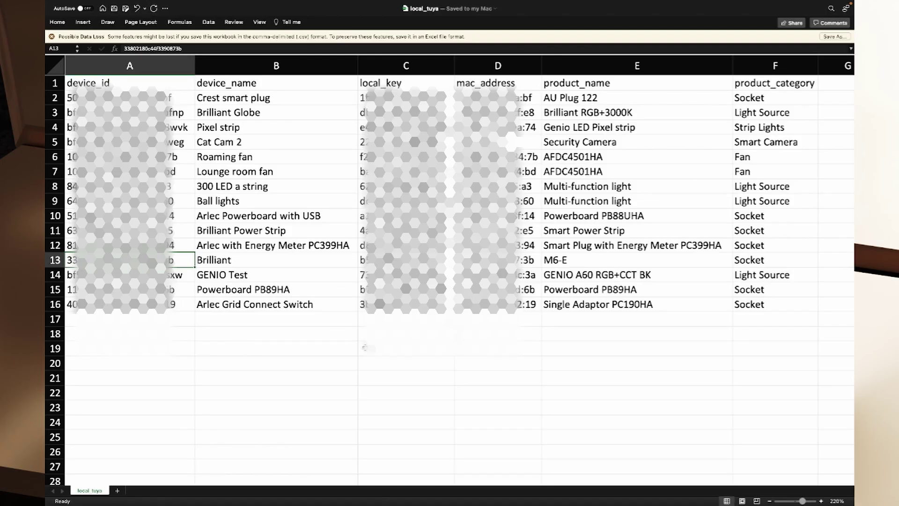
pyautogui.press('super+c')
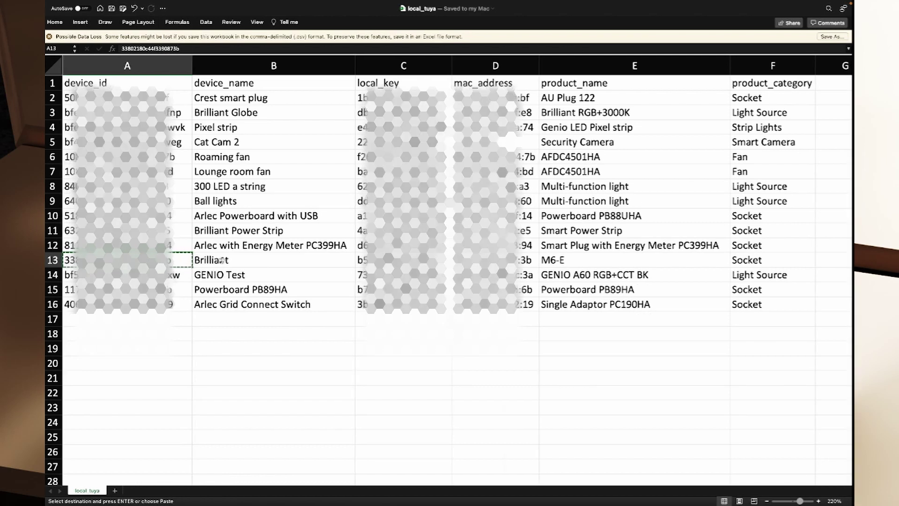
pyautogui.press('super+Tab')
pyautogui.click(356, 280)
pyautogui.press('super+v')
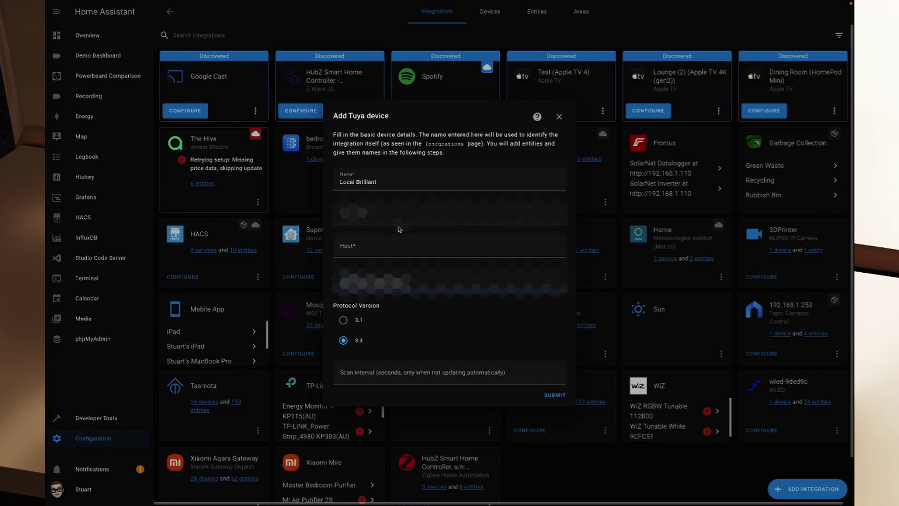
pyautogui.click(366, 213)
pyautogui.press('super+v')
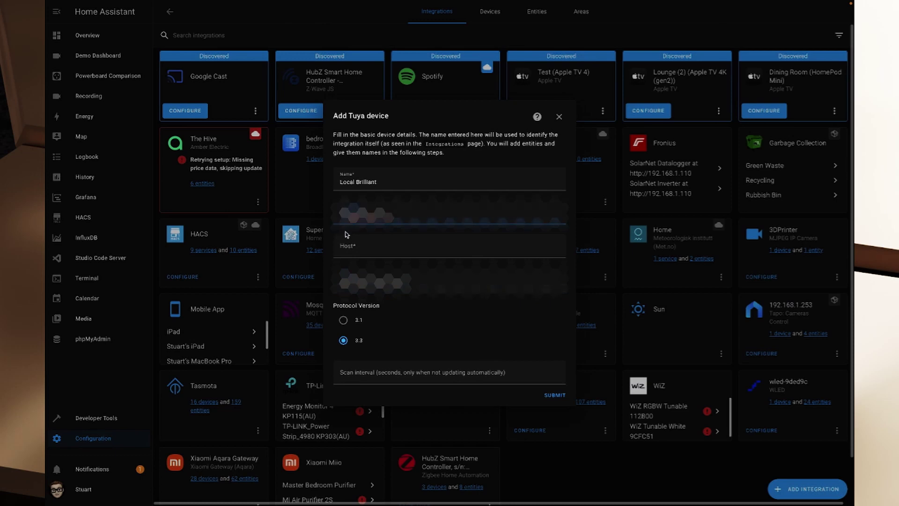
# - Leave the Host field ready for entry, launch LanScan and scan the local network for the device's IP address
pyautogui.click(375, 247)
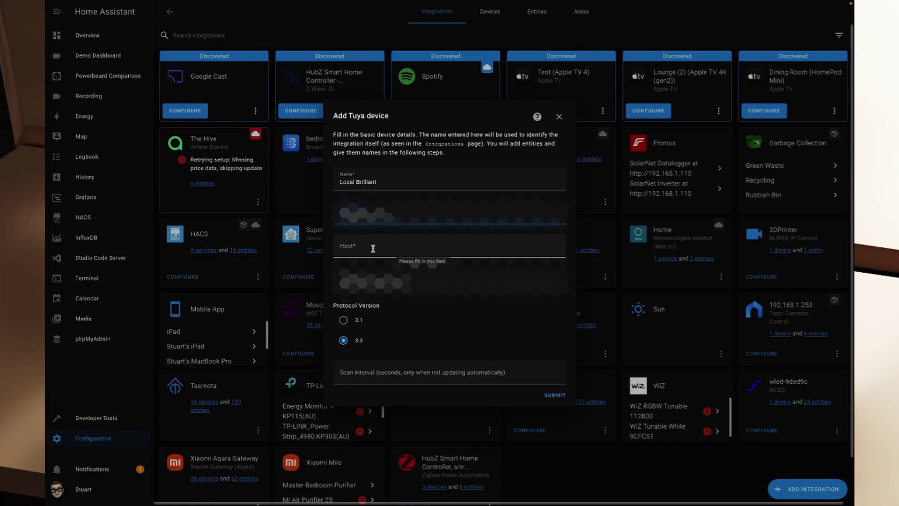
pyautogui.click(376, 248)
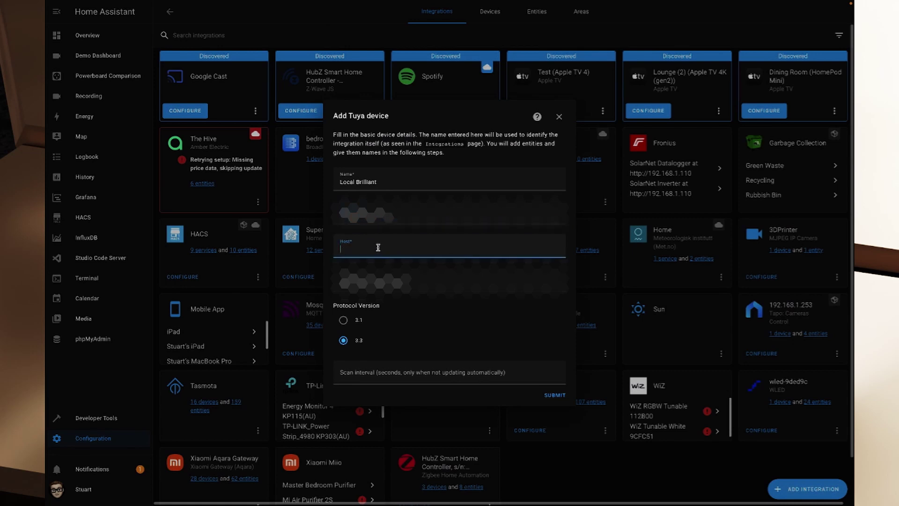
pyautogui.press('super+Tab')
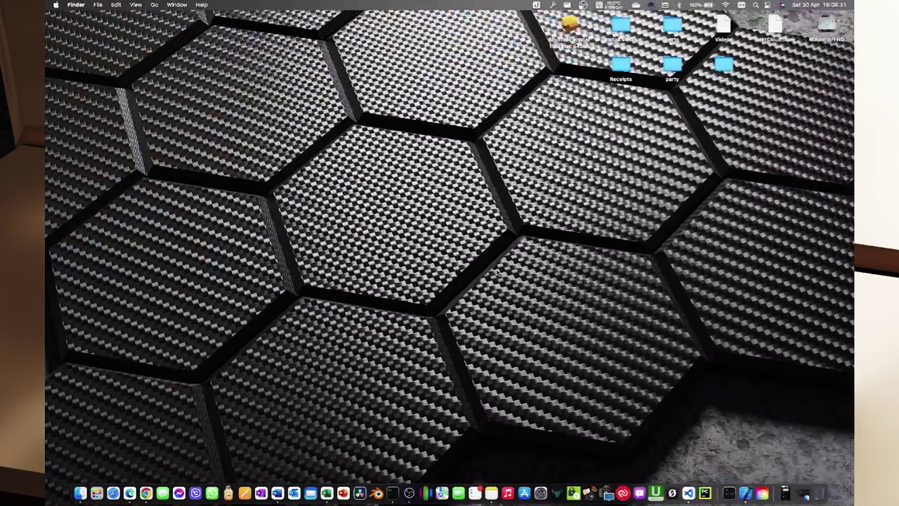
pyautogui.press('super+space')
pyautogui.write('lan')
pyautogui.press('Return')
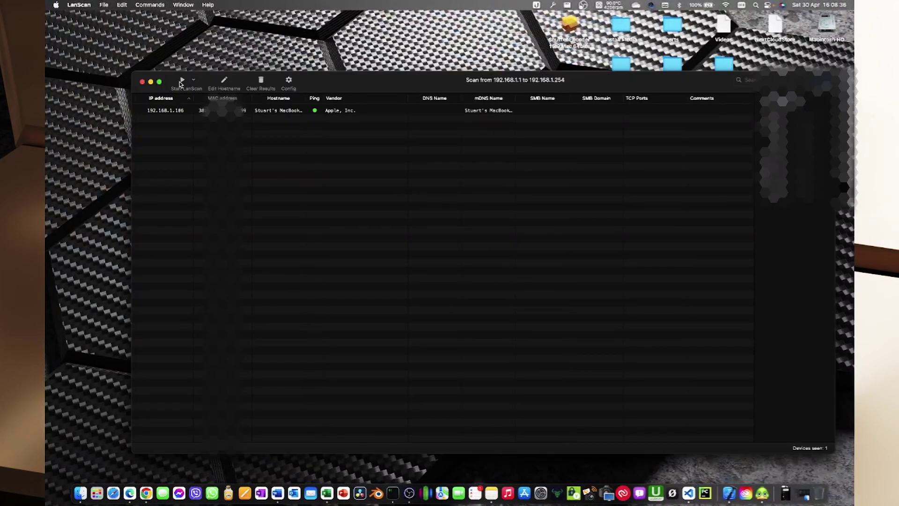
pyautogui.click(181, 82)
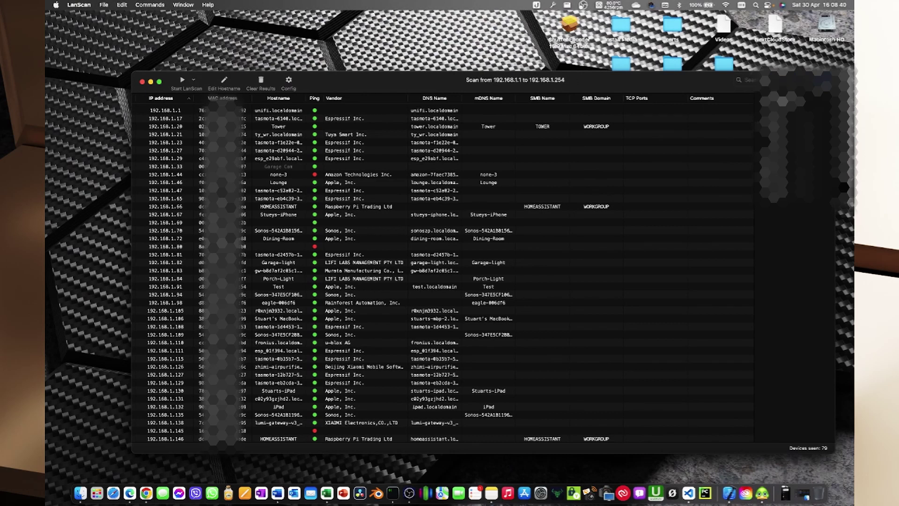
# - Filter the LanScan results by "c4:4", copy the matching device's IP address into the Host field in Home Assistant and submit the device details
pyautogui.click(744, 79)
pyautogui.write('c4:4')
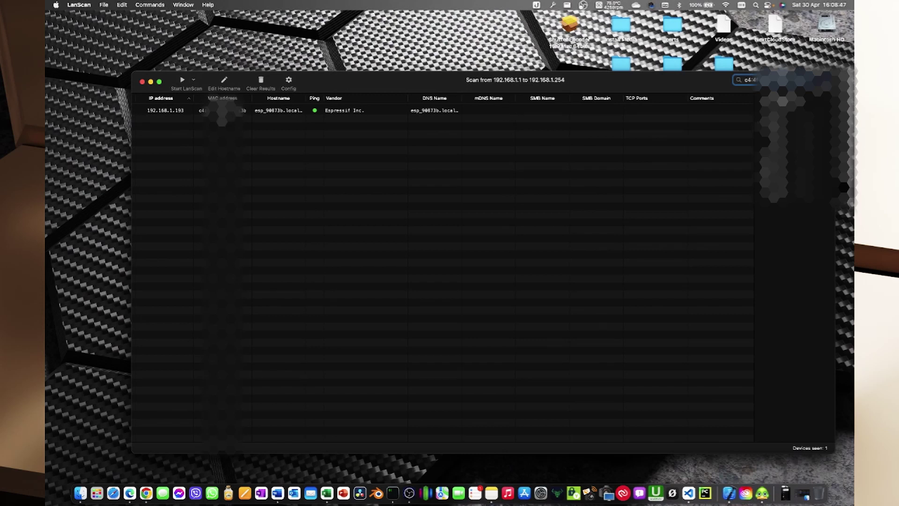
pyautogui.click(176, 115)
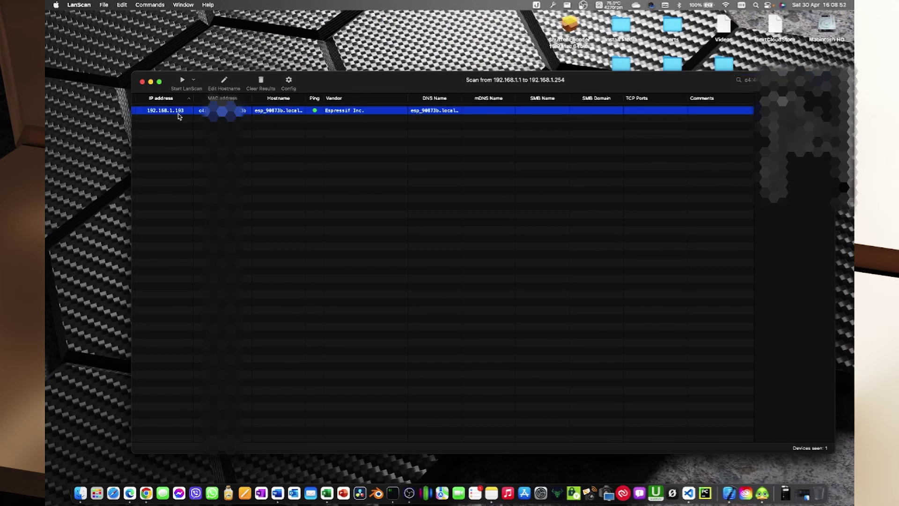
pyautogui.click(173, 112)
pyautogui.rightClick(173, 112)
pyautogui.click(189, 141)
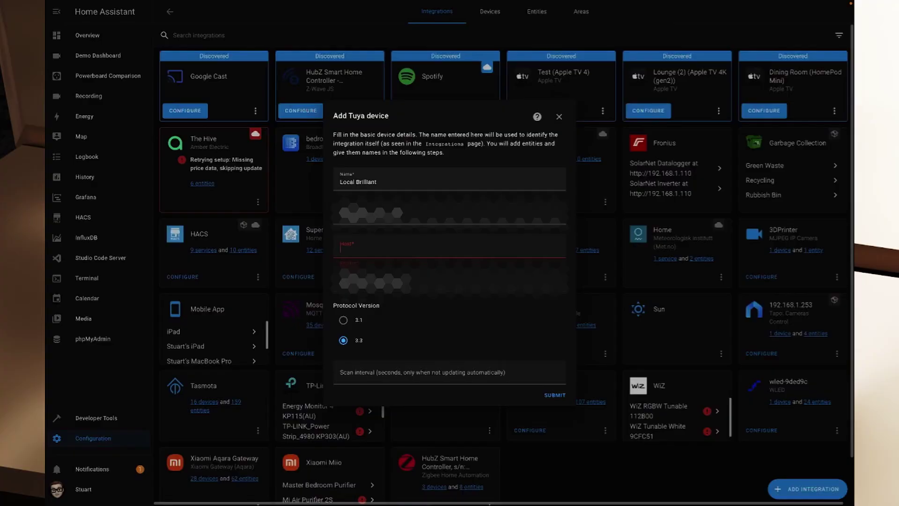
pyautogui.press('super+v')
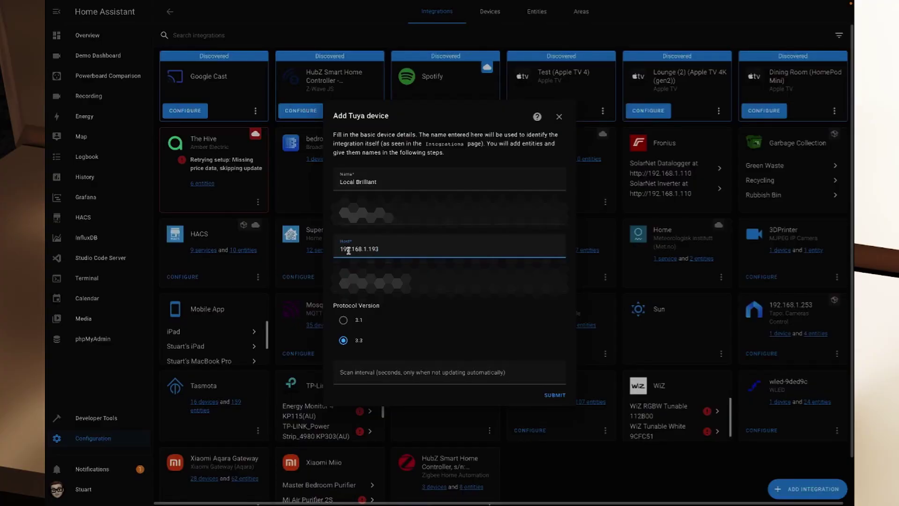
pyautogui.click(554, 395)
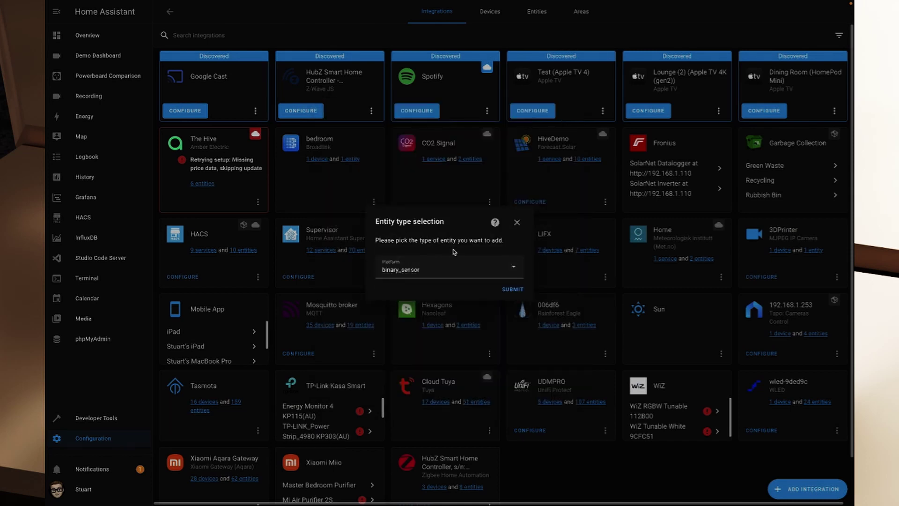
# - Choose switch as the platform for the entity to add and submit the selection
pyautogui.click(514, 270)
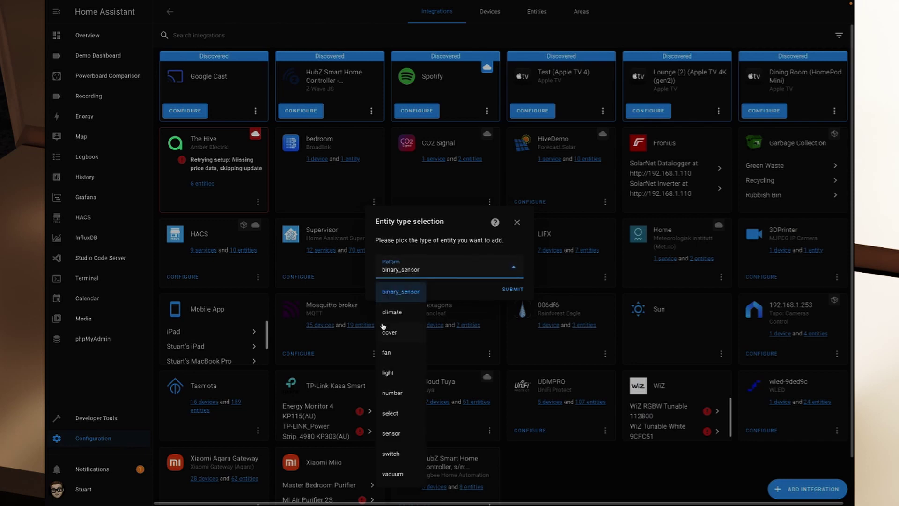
pyautogui.click(392, 454)
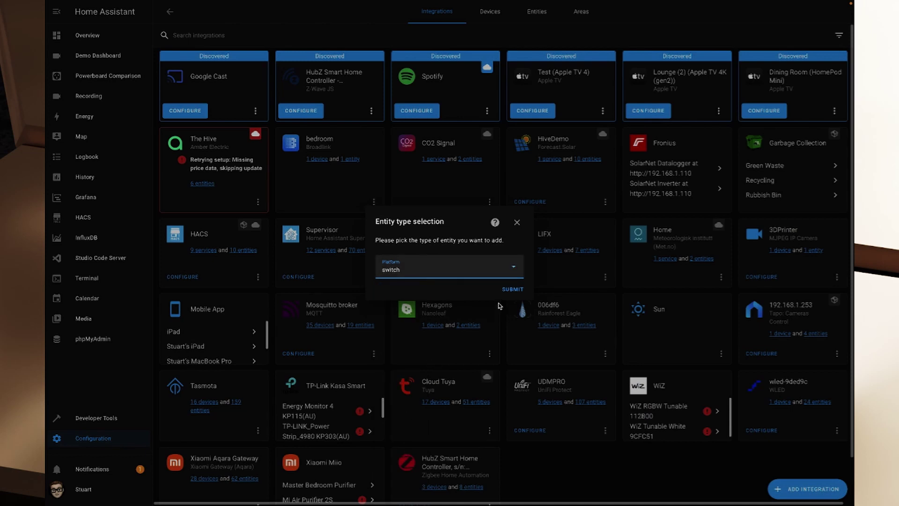
pyautogui.click(513, 289)
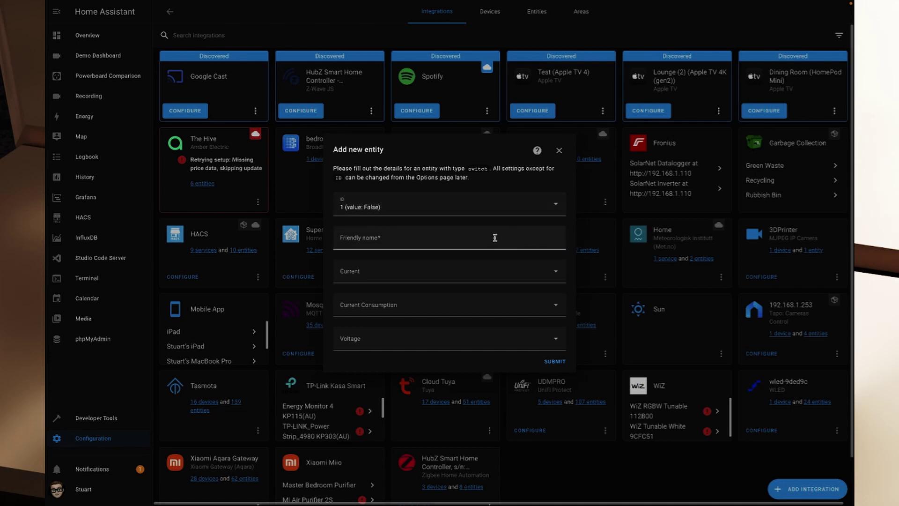
# - Keep "1 (value: False)" as the switch entity's ID and give it the friendly name "Local Brilliant"
pyautogui.click(396, 209)
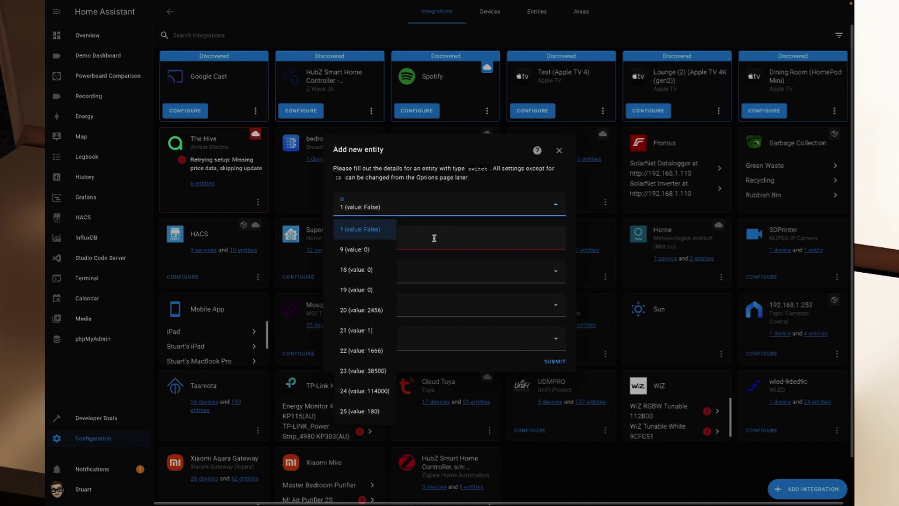
pyautogui.click(377, 231)
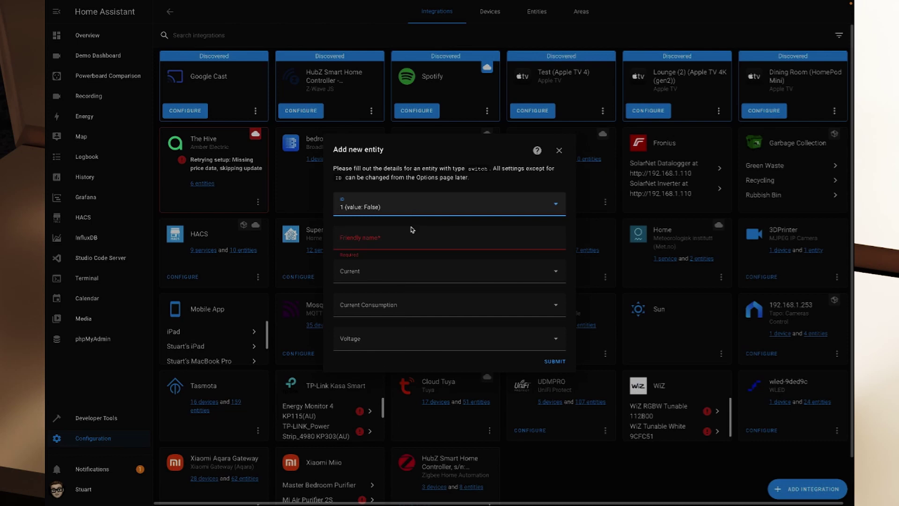
pyautogui.click(414, 233)
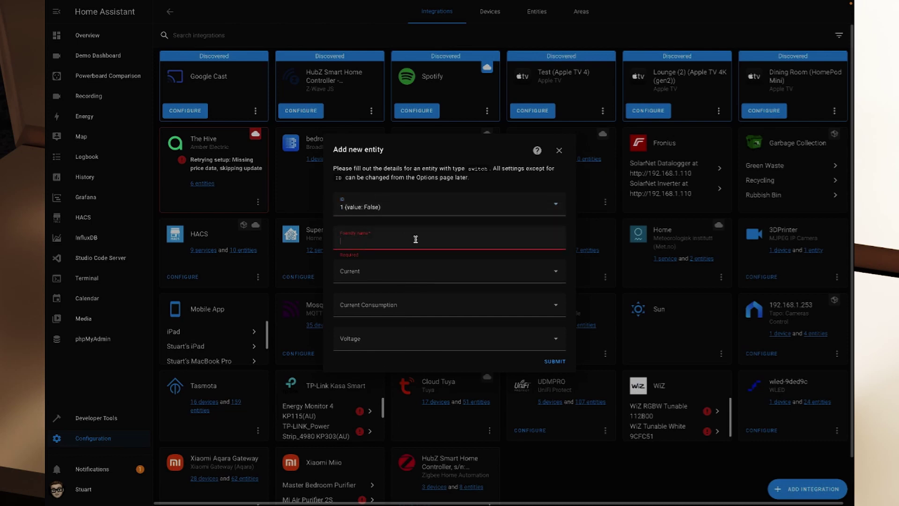
pyautogui.write('Local Brilliant')
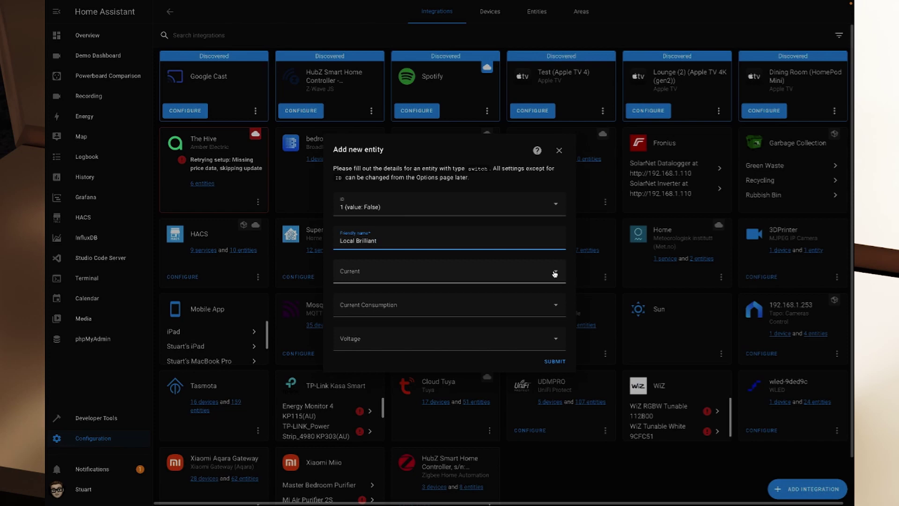
# - Map Voltage to 20 (value: 2456), Current to 25 (value: 180) and Current Consumption to 22 (value: 1666), and submit the entity
pyautogui.click(553, 339)
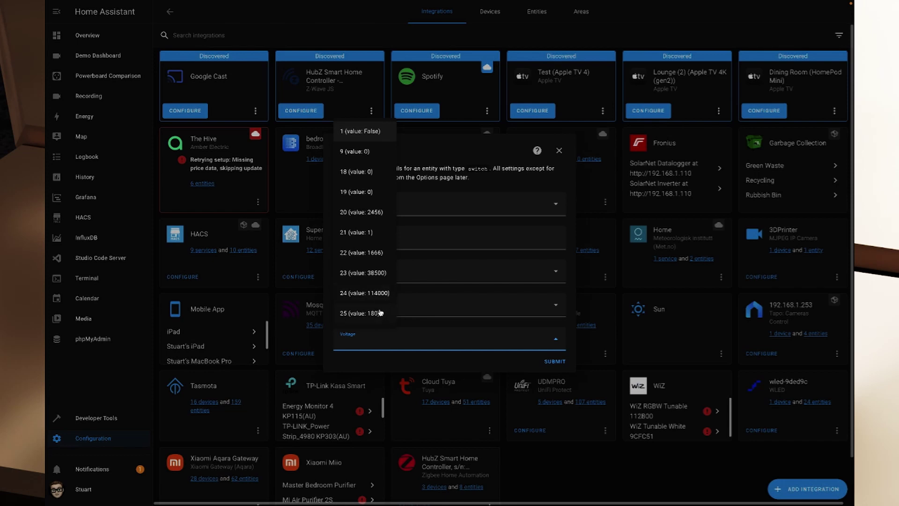
pyautogui.click(366, 213)
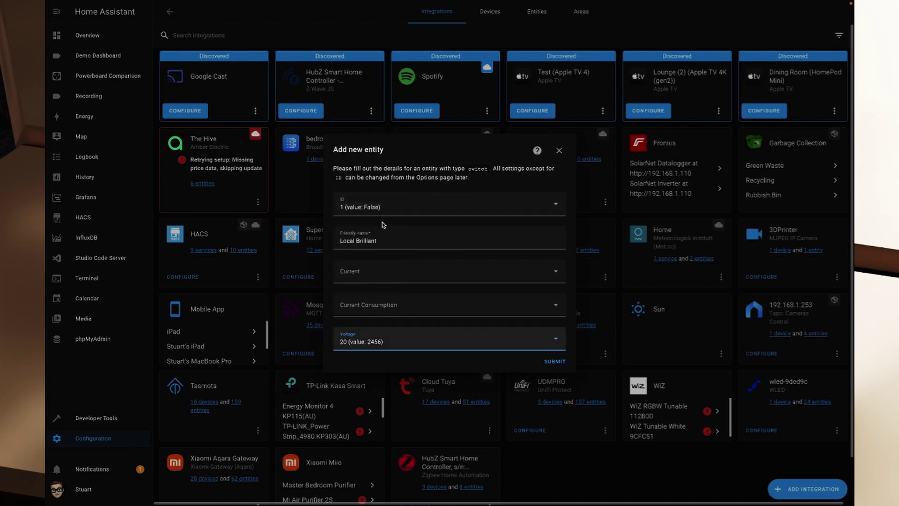
pyautogui.click(555, 277)
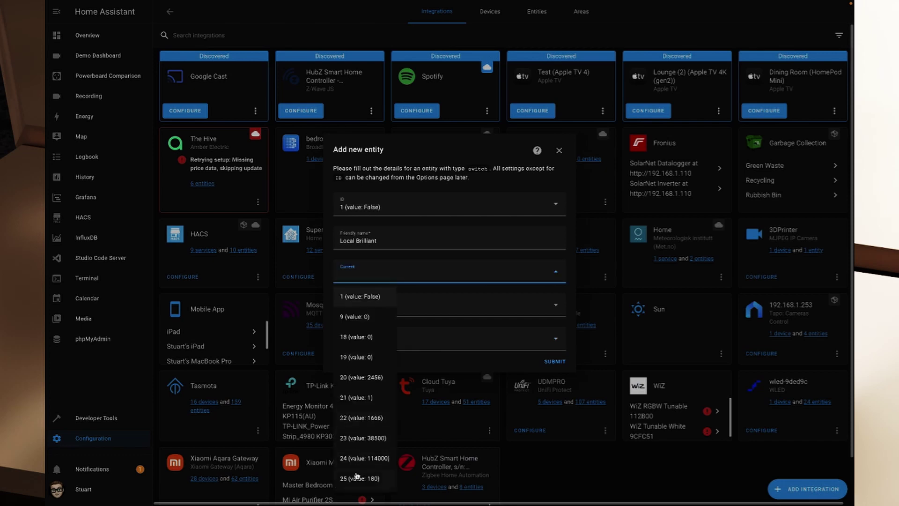
pyautogui.click(365, 478)
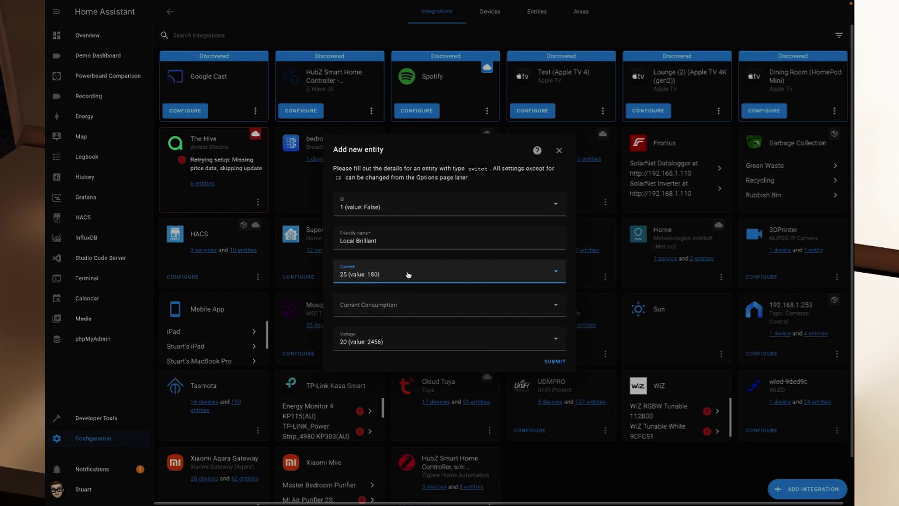
pyautogui.click(439, 308)
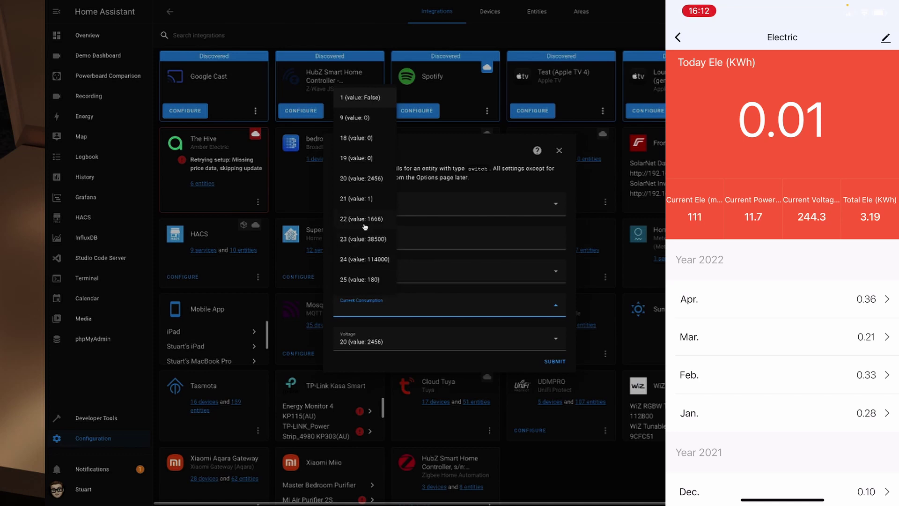
pyautogui.click(365, 219)
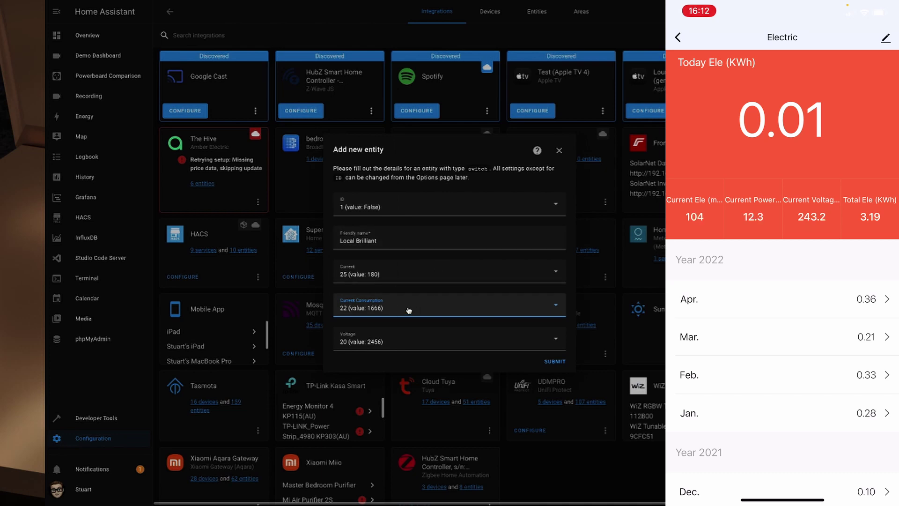
pyautogui.click(552, 361)
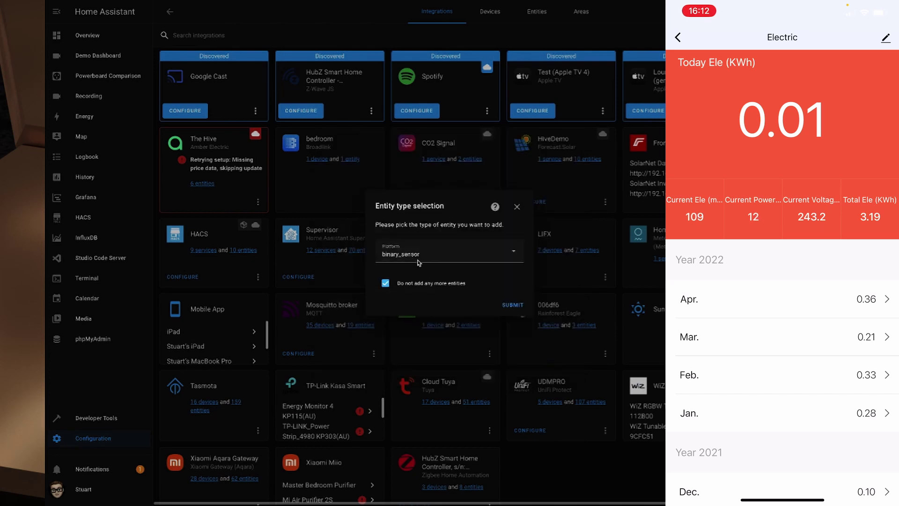
# - Complete the setup without adding more entities and assign the Local Brilliant device to the Studio area
pyautogui.click(512, 305)
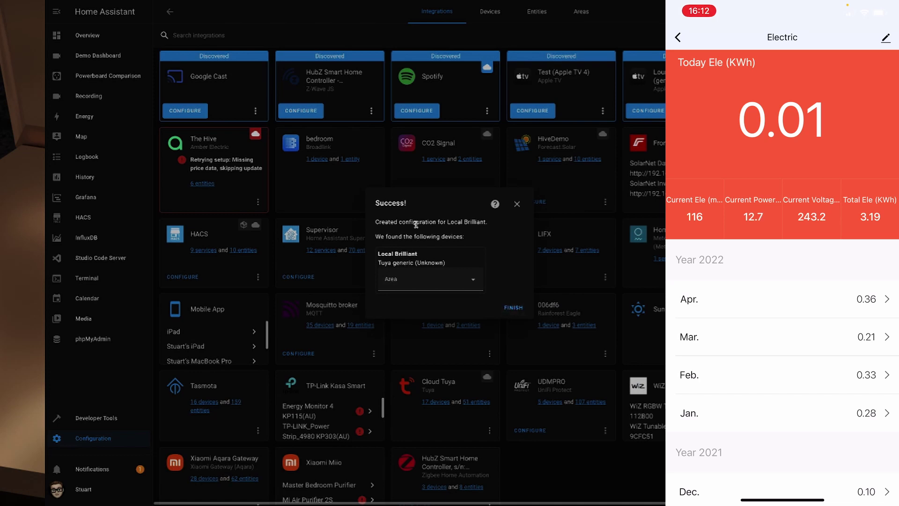
pyautogui.moveTo(399, 222); pyautogui.dragTo(483, 229)
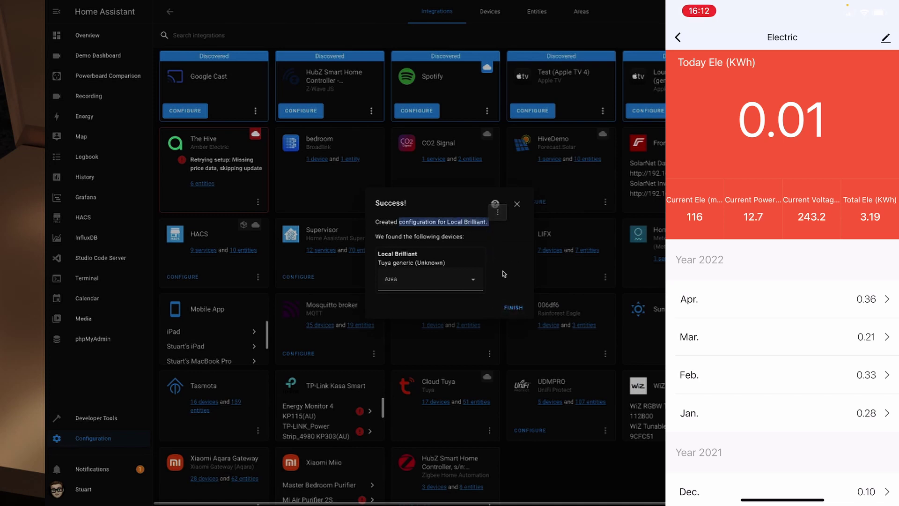
pyautogui.click(471, 285)
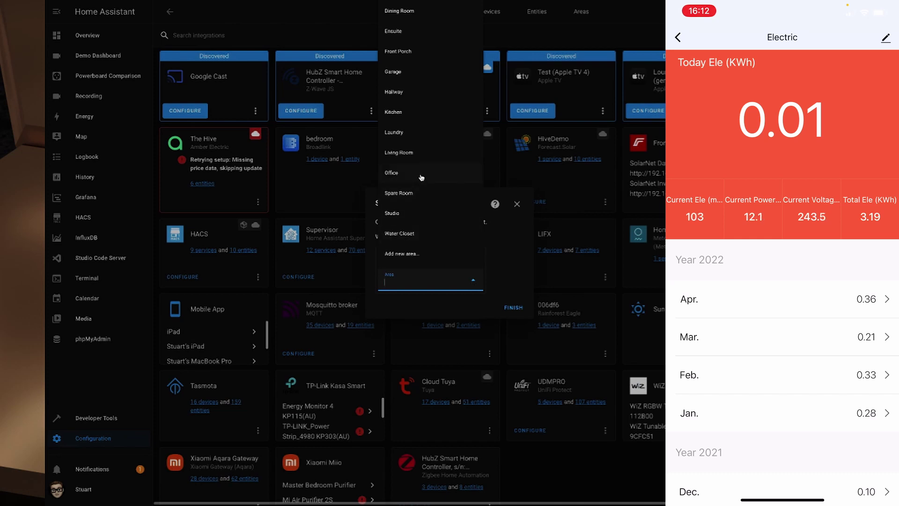
pyautogui.click(401, 215)
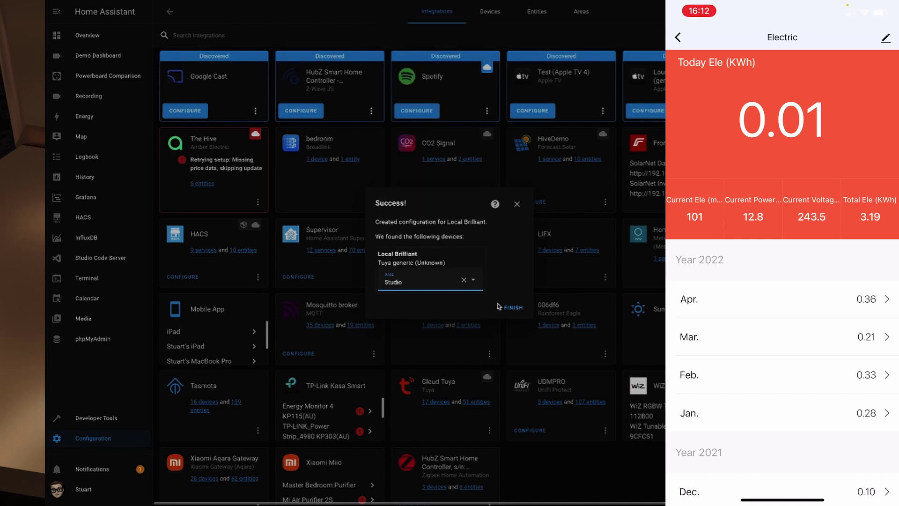
pyautogui.click(514, 308)
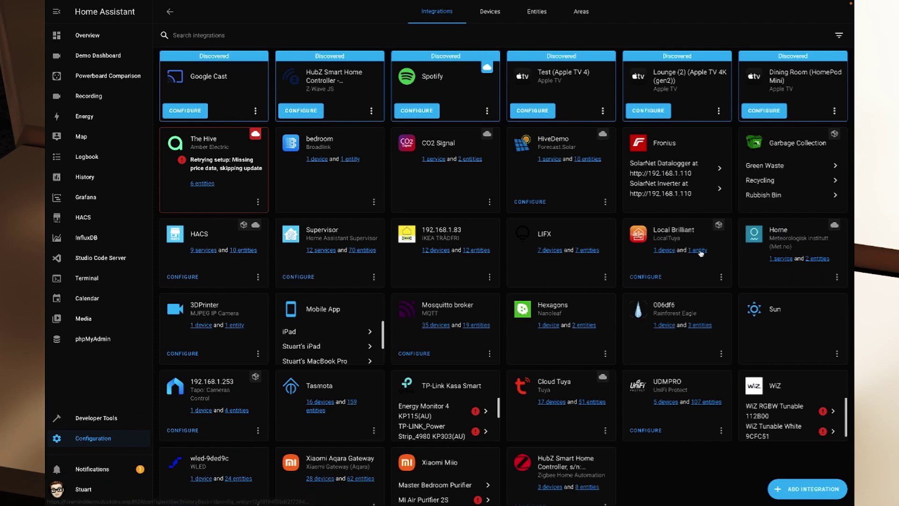
# - Reload the Local Brilliant integration and dismiss the confirmation
pyautogui.click(721, 278)
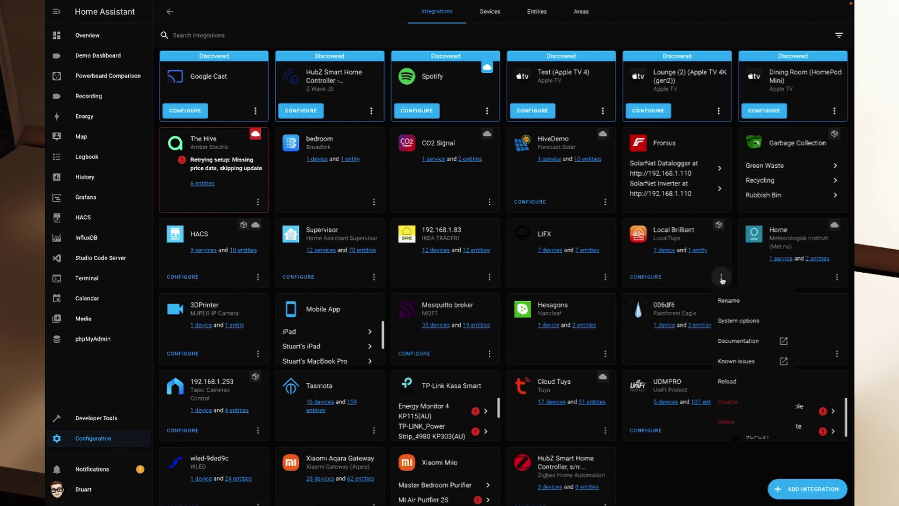
pyautogui.click(728, 381)
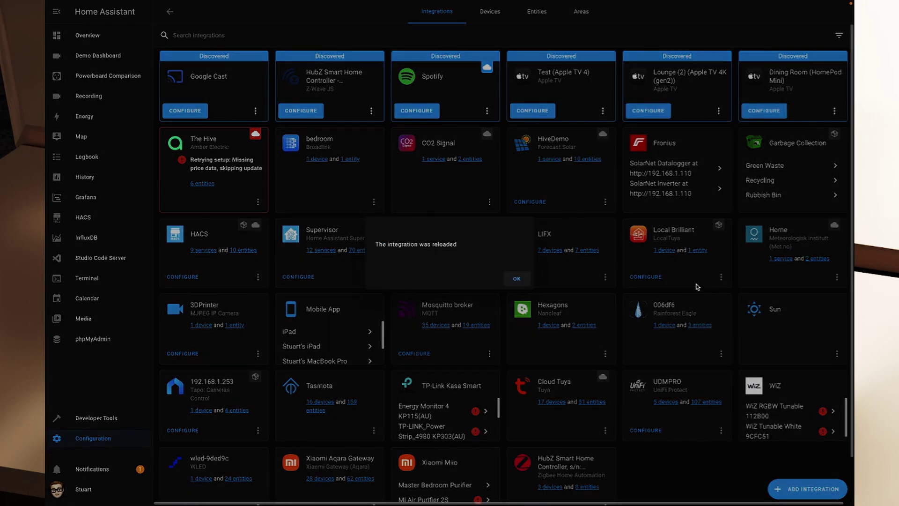
pyautogui.click(508, 281)
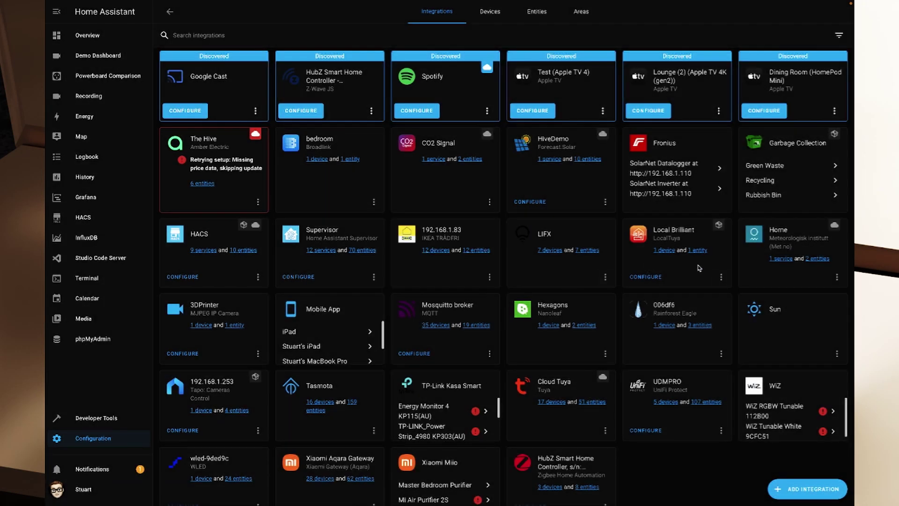
# - Open the Local Brilliant device and inspect its switch entity's settings, including the advanced settings
pyautogui.click(666, 251)
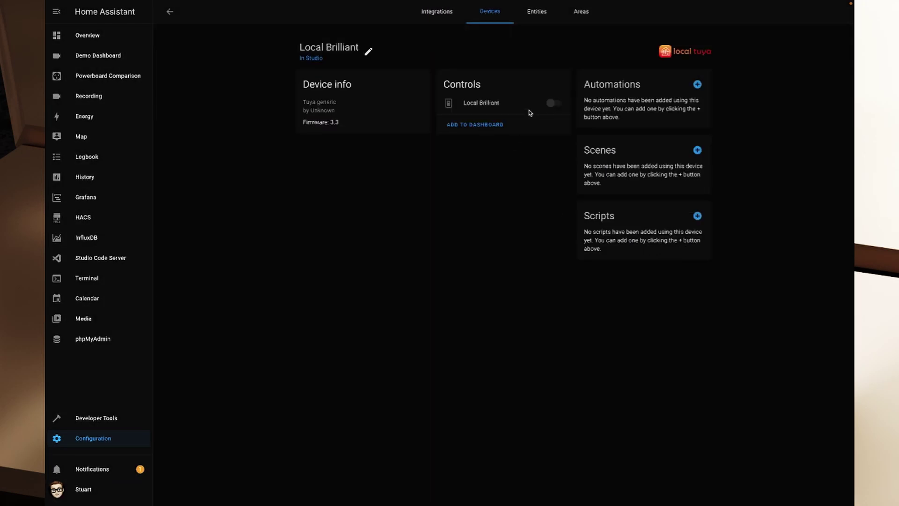
pyautogui.click(449, 107)
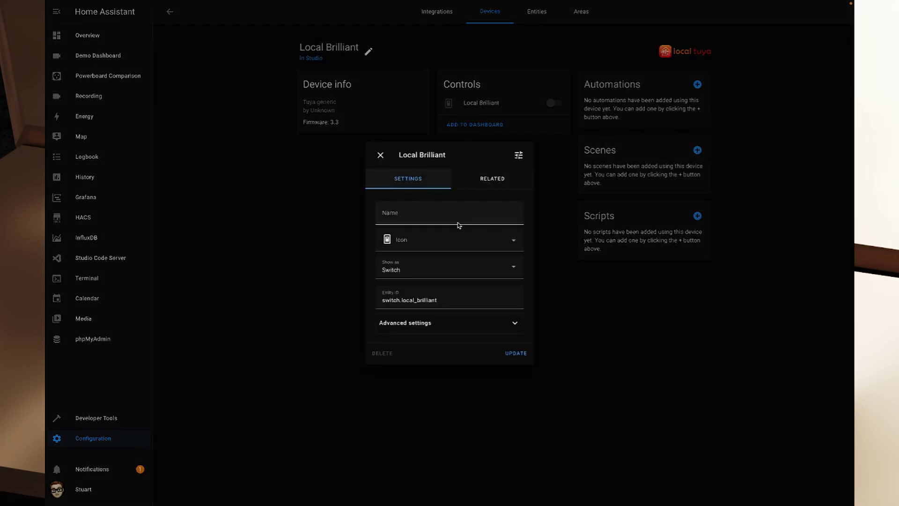
pyautogui.click(479, 330)
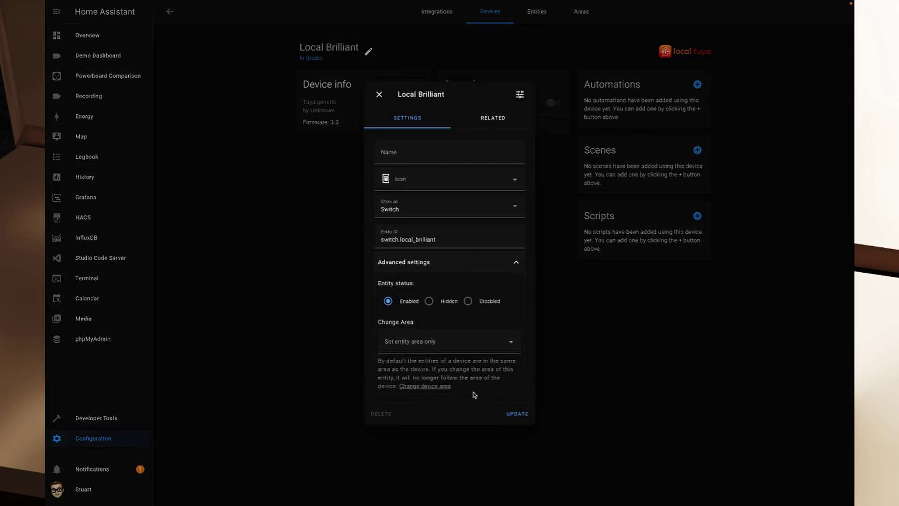
pyautogui.click(519, 94)
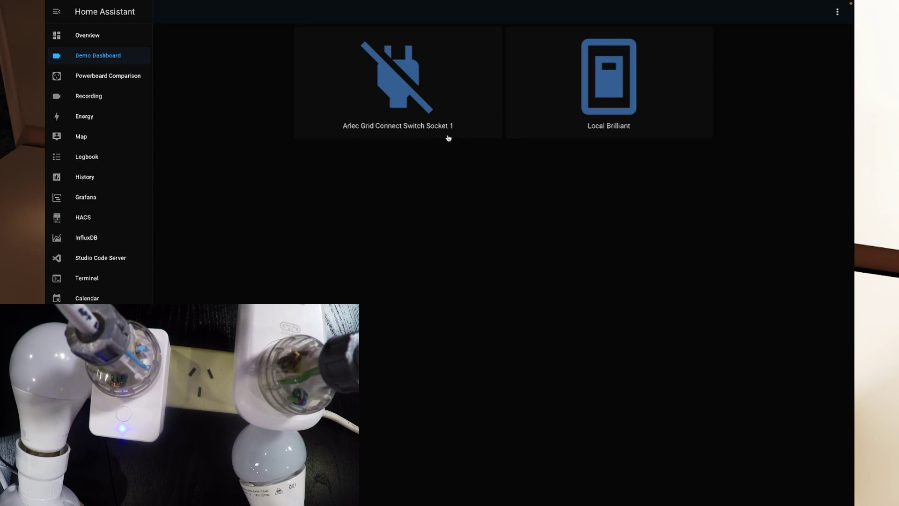
# - Test the response of Arlec Grid Connect Switch Socket 1 on the Demo Dashboard by switching it on and off twice
pyautogui.click(398, 95)
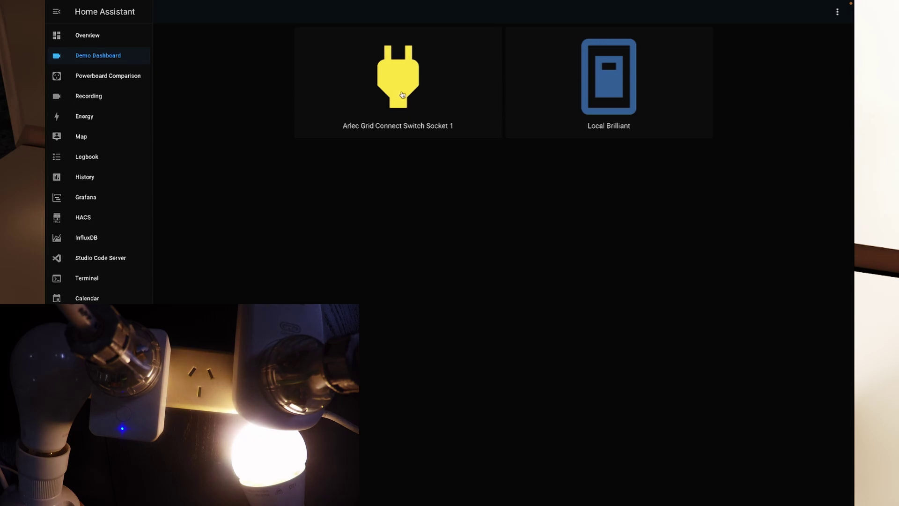
pyautogui.click(402, 95)
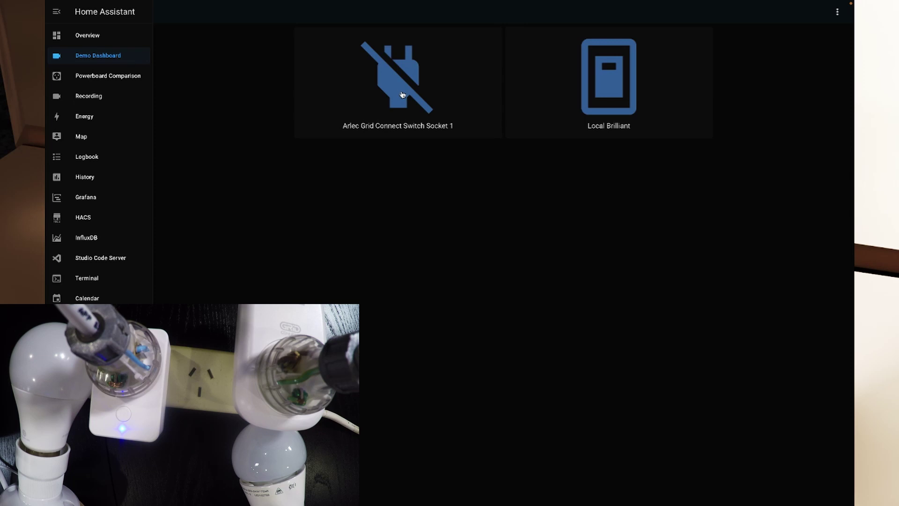
pyautogui.click(401, 94)
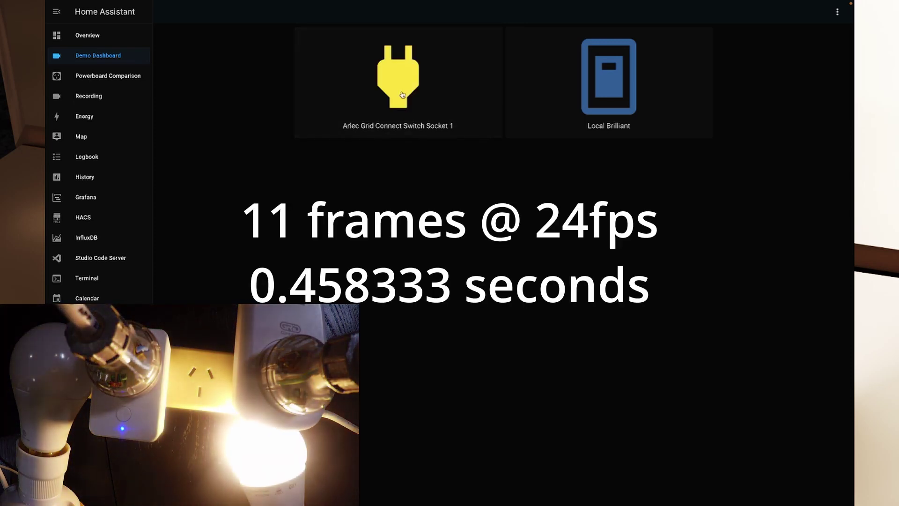
pyautogui.click(401, 94)
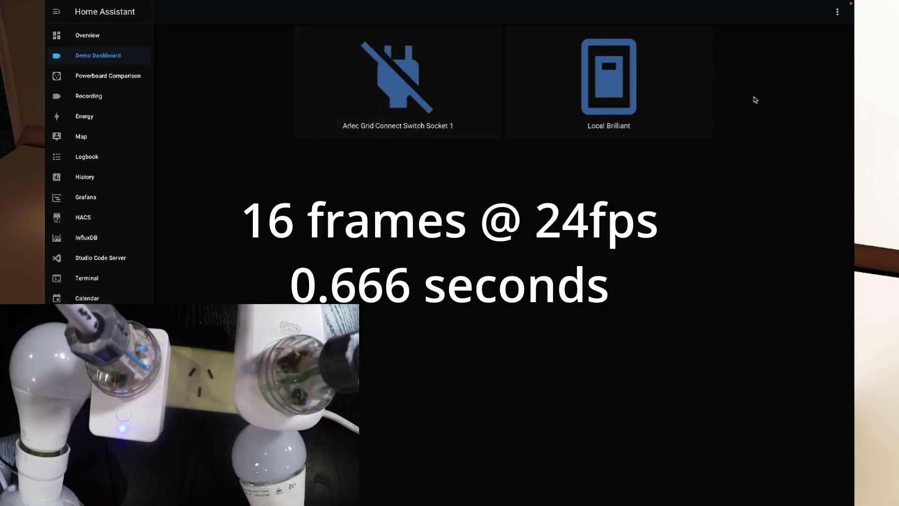
# - Test the response of Local Brilliant on the Demo Dashboard by switching it on and off repeatedly
pyautogui.click(611, 107)
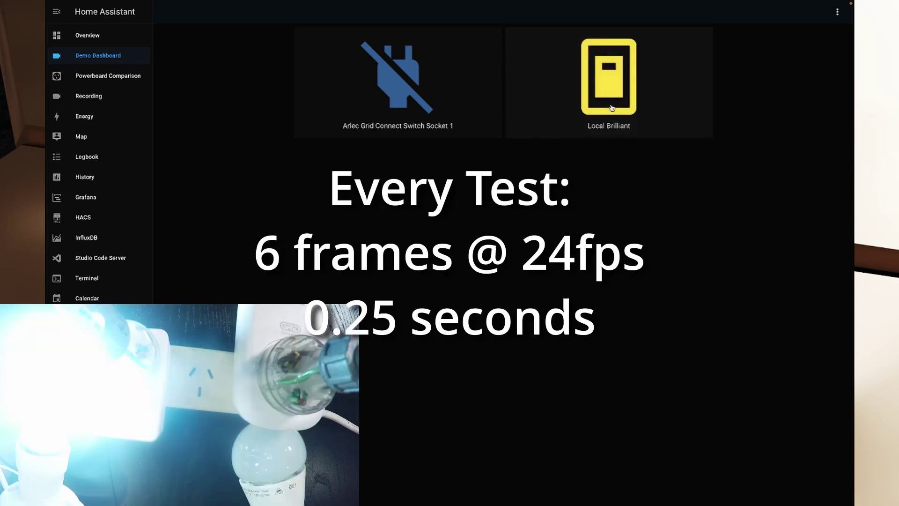
pyautogui.click(611, 108)
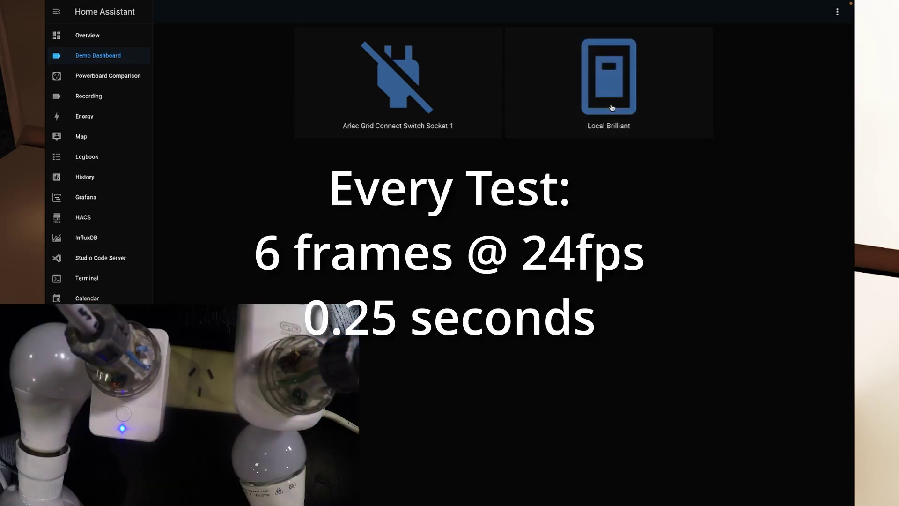
pyautogui.click(611, 107)
pyautogui.click(611, 108)
pyautogui.click(611, 108)
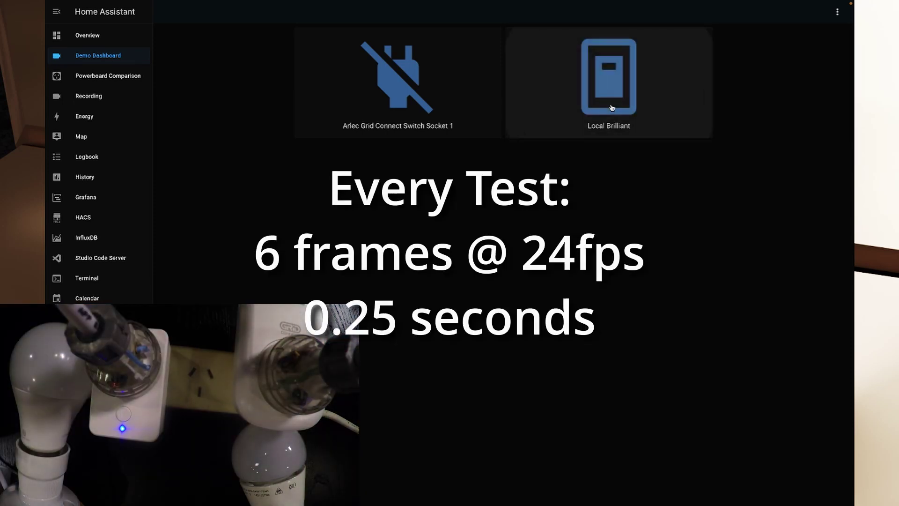
pyautogui.click(611, 108)
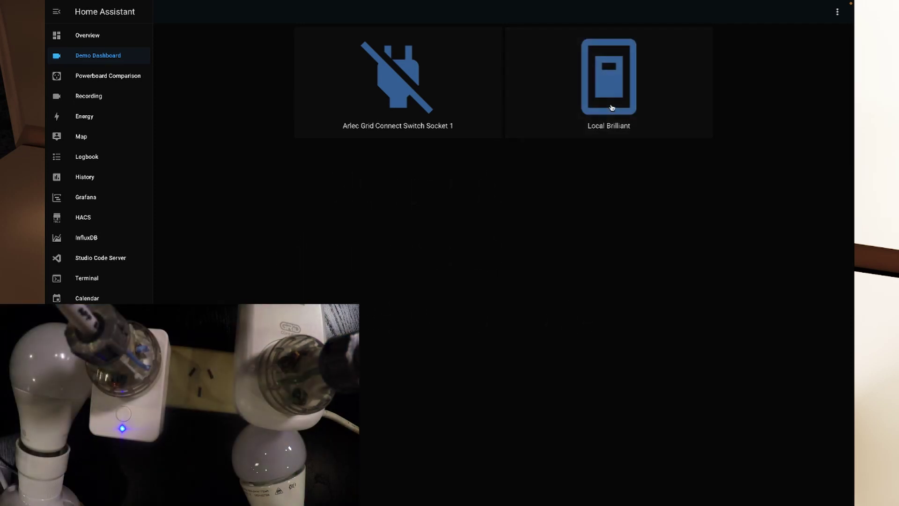
pyautogui.click(611, 108)
pyautogui.click(611, 107)
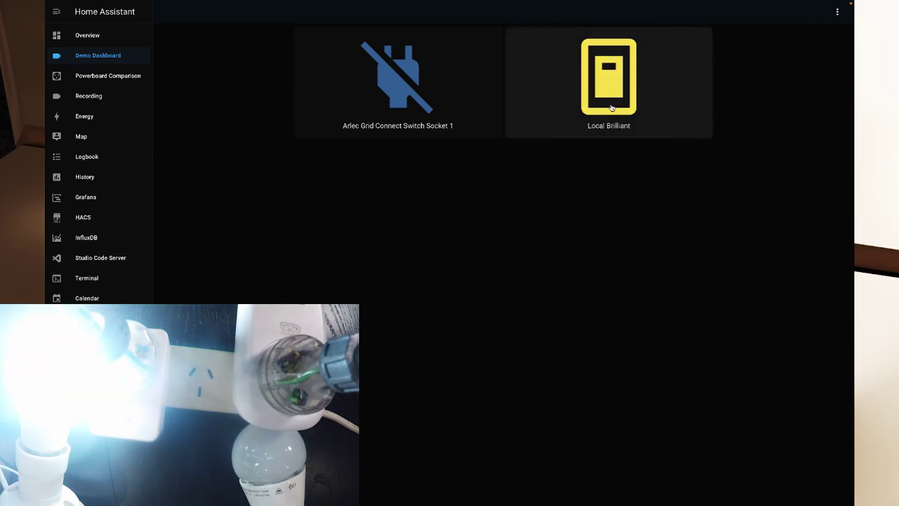
pyautogui.click(612, 108)
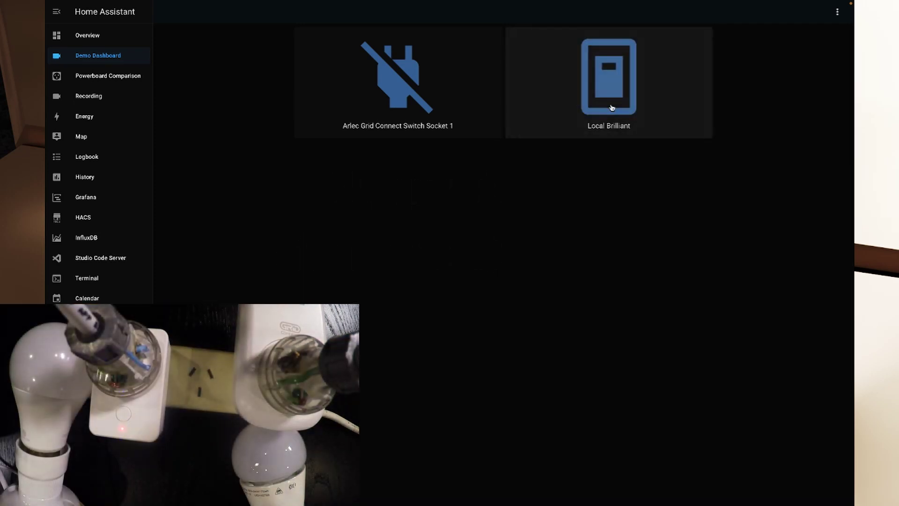
pyautogui.click(612, 108)
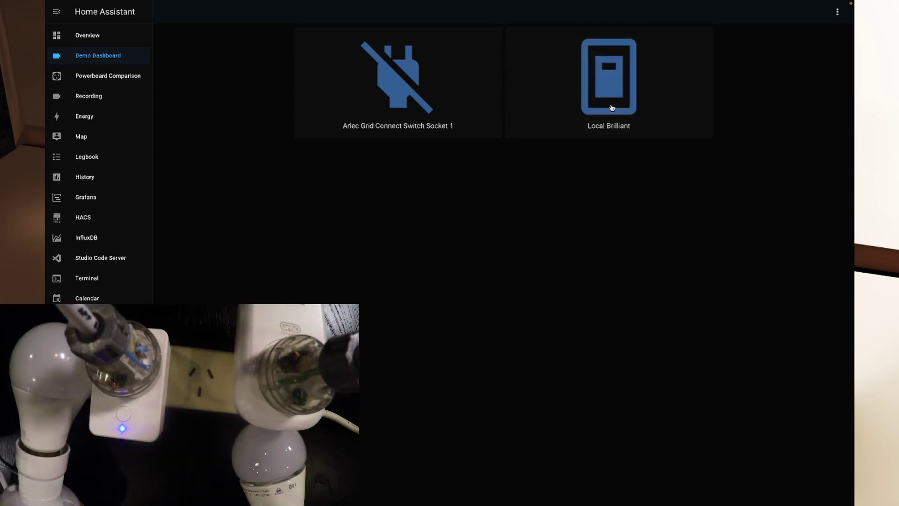
pyautogui.click(611, 107)
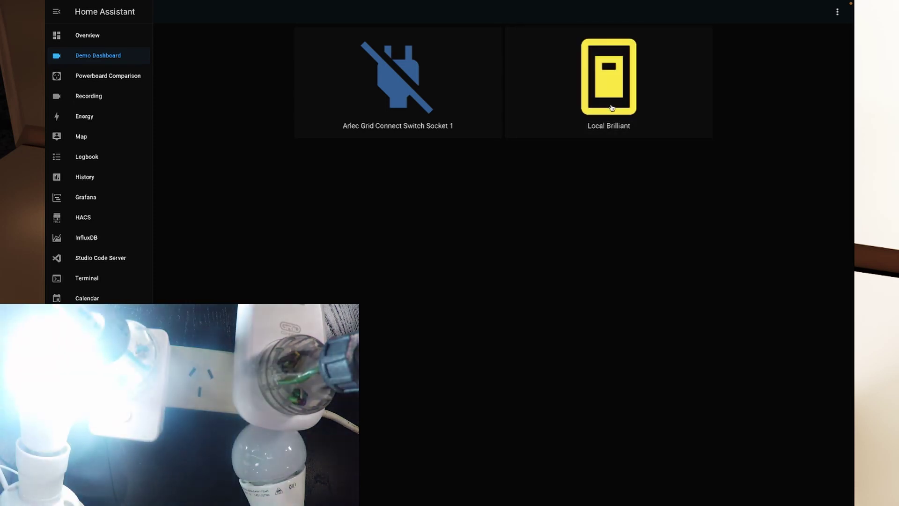
pyautogui.click(611, 108)
pyautogui.click(611, 108)
pyautogui.click(611, 107)
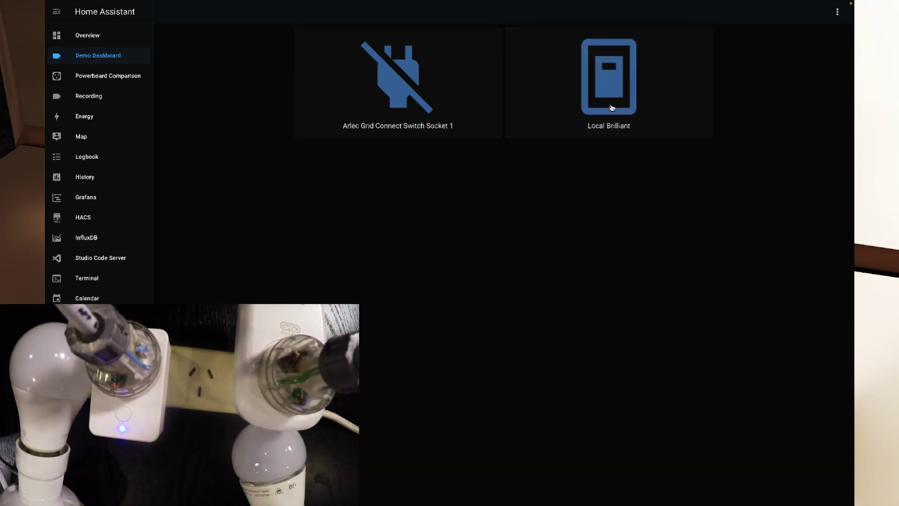
pyautogui.click(611, 107)
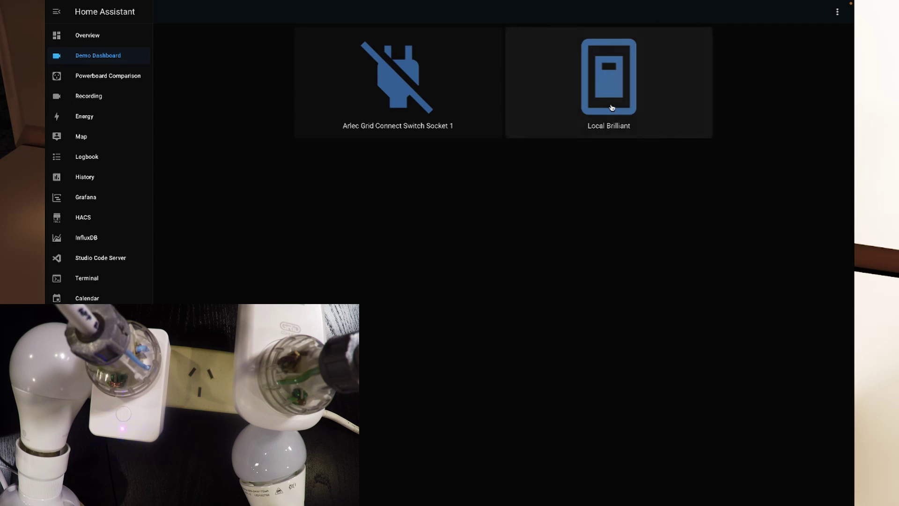
pyautogui.click(611, 108)
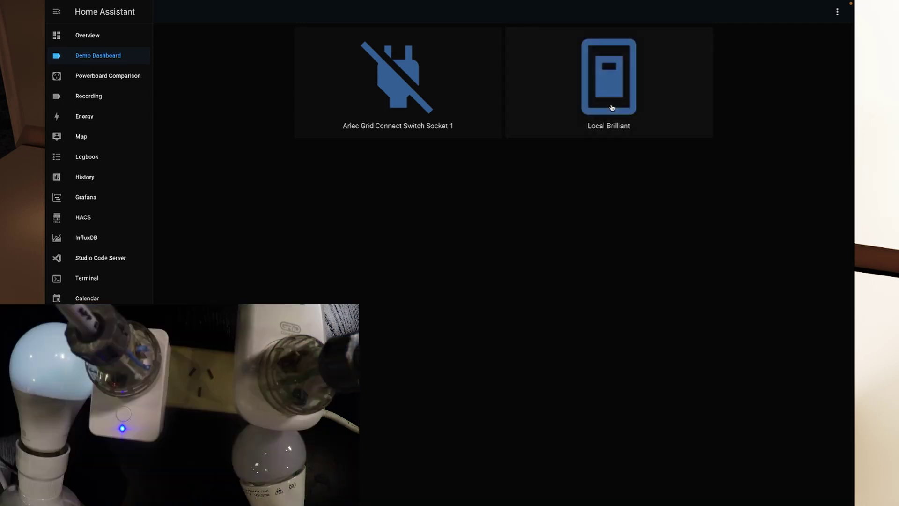
pyautogui.click(612, 107)
pyautogui.click(611, 108)
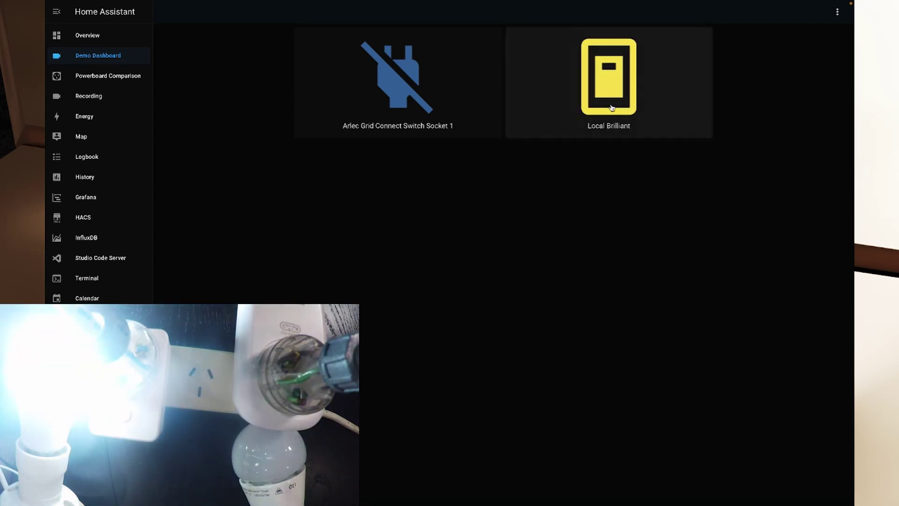
pyautogui.click(611, 107)
pyautogui.click(612, 108)
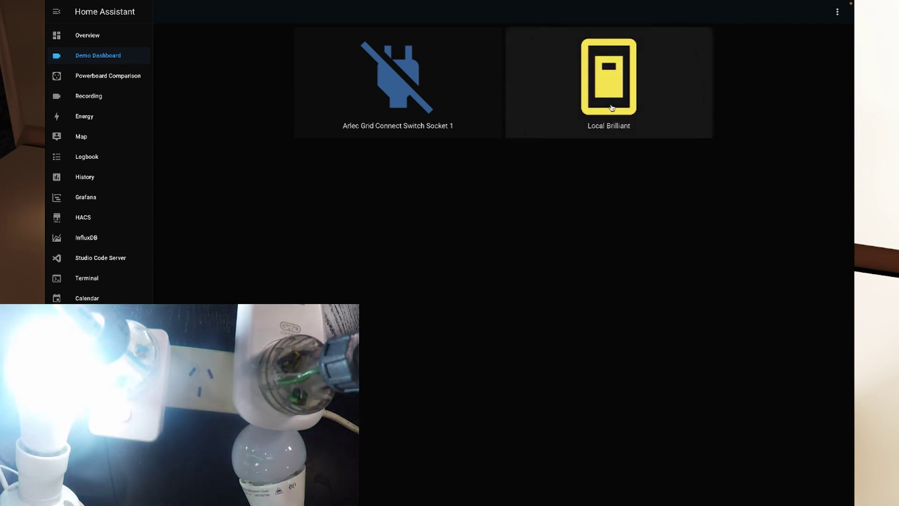
pyautogui.click(611, 107)
pyautogui.click(611, 108)
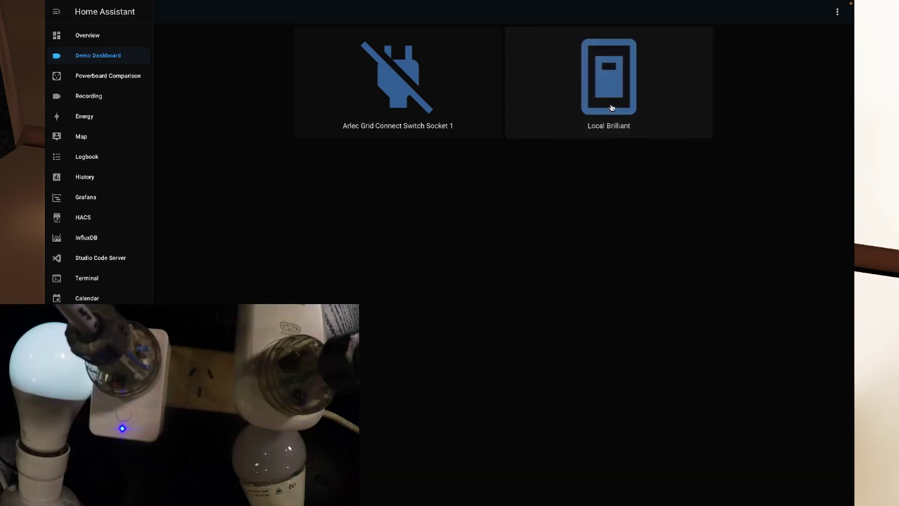
pyautogui.click(612, 108)
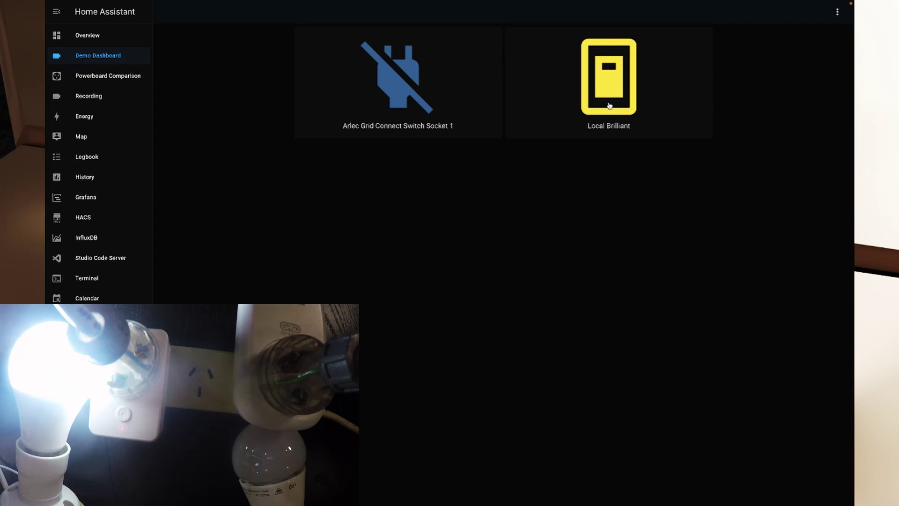
pyautogui.click(614, 107)
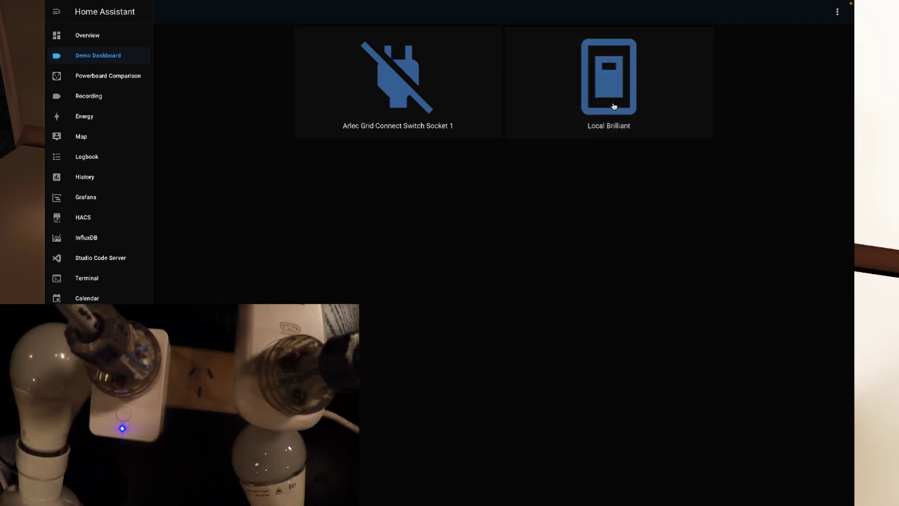
pyautogui.click(613, 100)
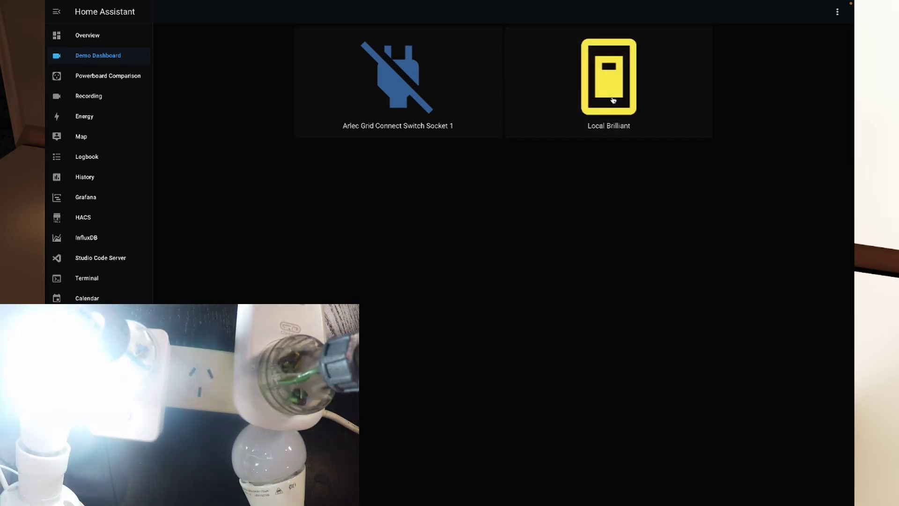
pyautogui.click(613, 100)
pyautogui.click(613, 100)
pyautogui.click(613, 100)
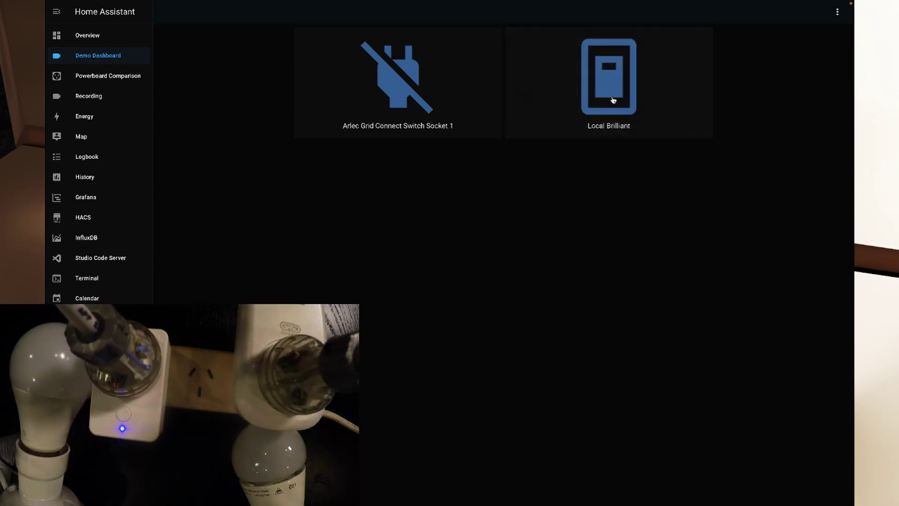
# - Switch Arlec Grid Connect Switch Socket 1 on and off twice to compare its response with the local plug
pyautogui.click(383, 104)
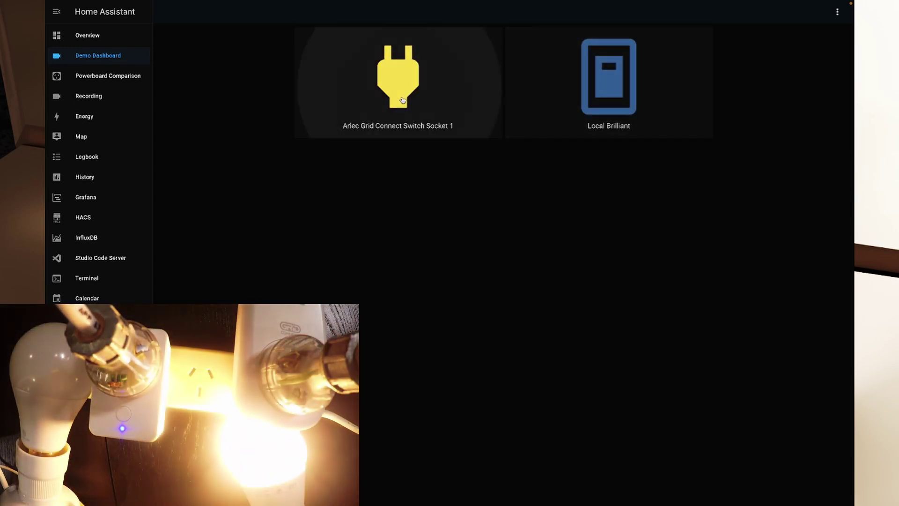
pyautogui.click(402, 100)
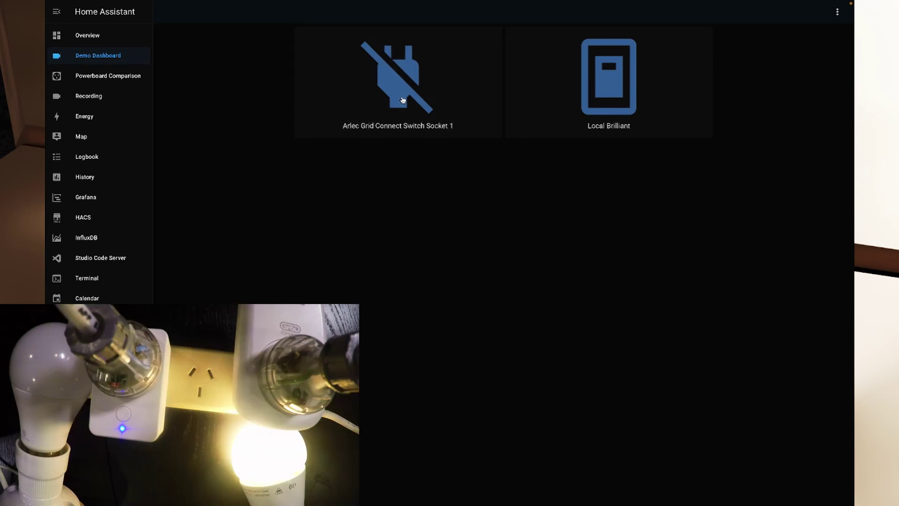
pyautogui.click(403, 100)
pyautogui.click(402, 101)
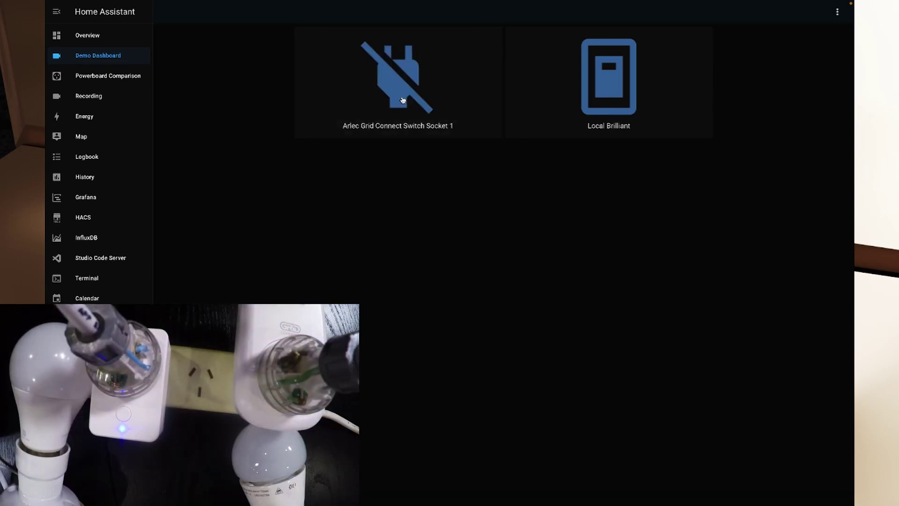
# - Switch Local Brilliant on and off once more, and switch Arlec Grid Connect Switch Socket 1 on
pyautogui.click(638, 100)
pyautogui.click(607, 101)
pyautogui.click(411, 91)
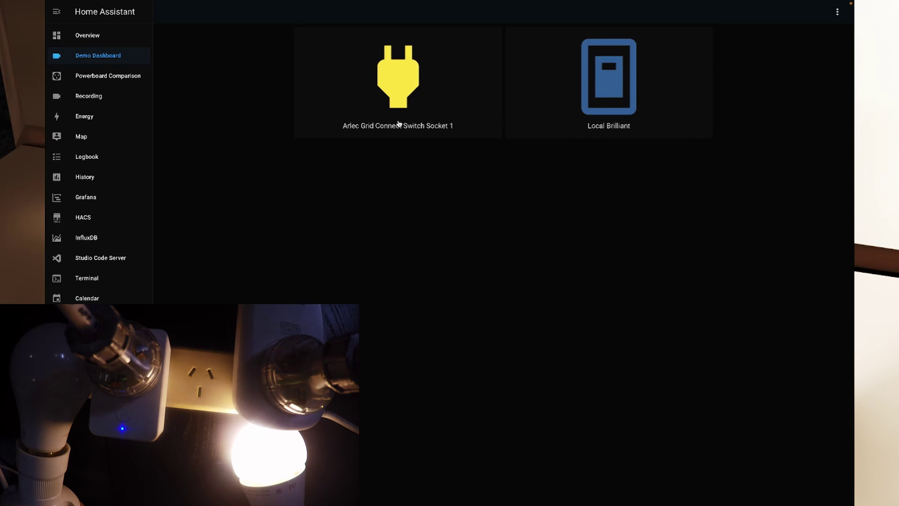
pyautogui.click(395, 79)
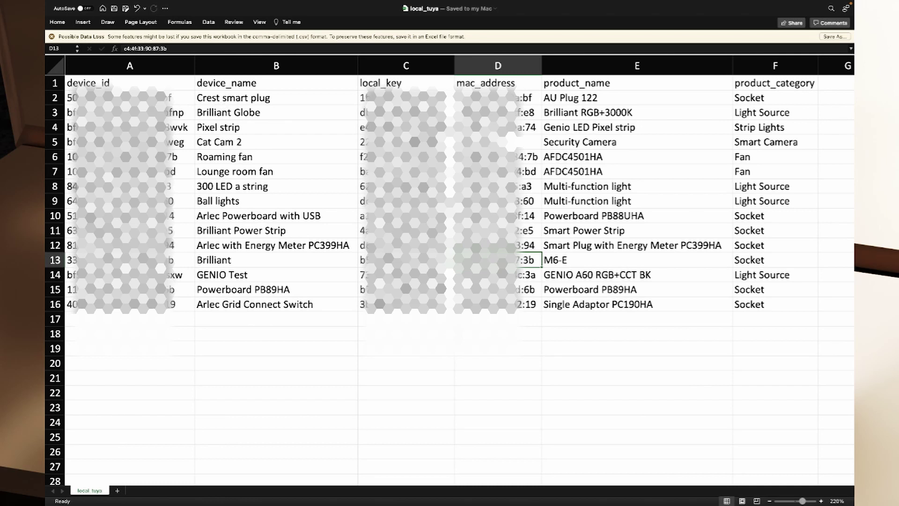
pyautogui.click(172, 111)
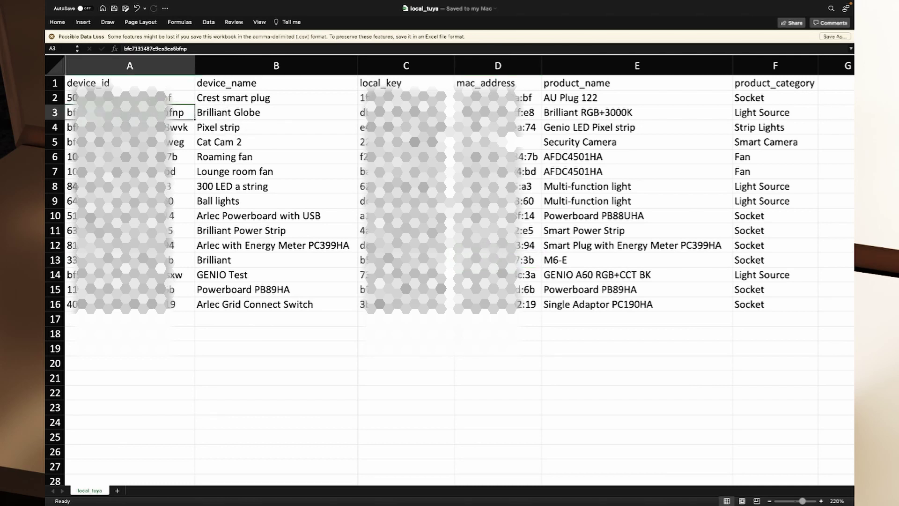
pyautogui.press('super+c')
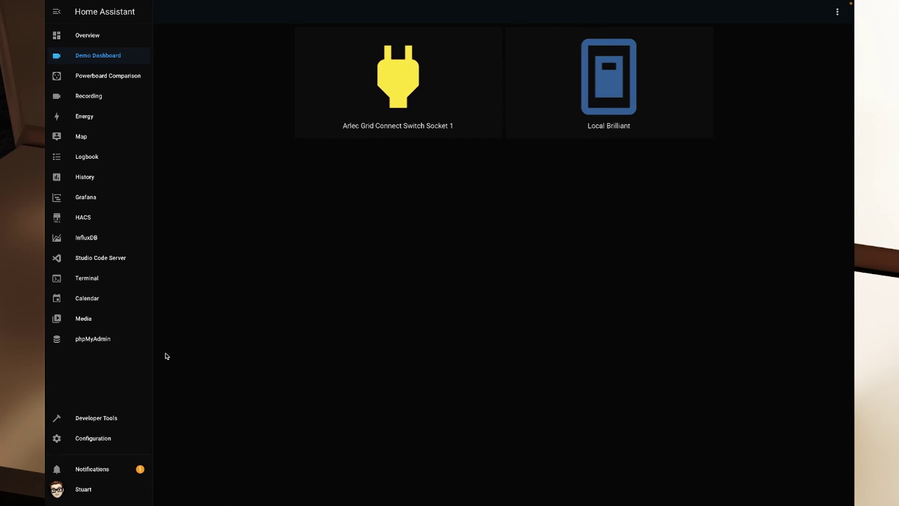
pyautogui.click(107, 437)
pyautogui.click(454, 83)
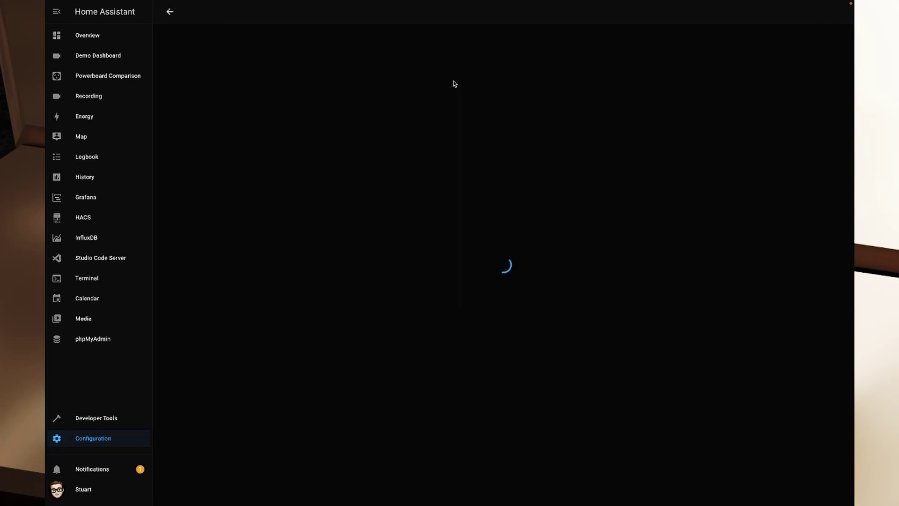
pyautogui.click(811, 491)
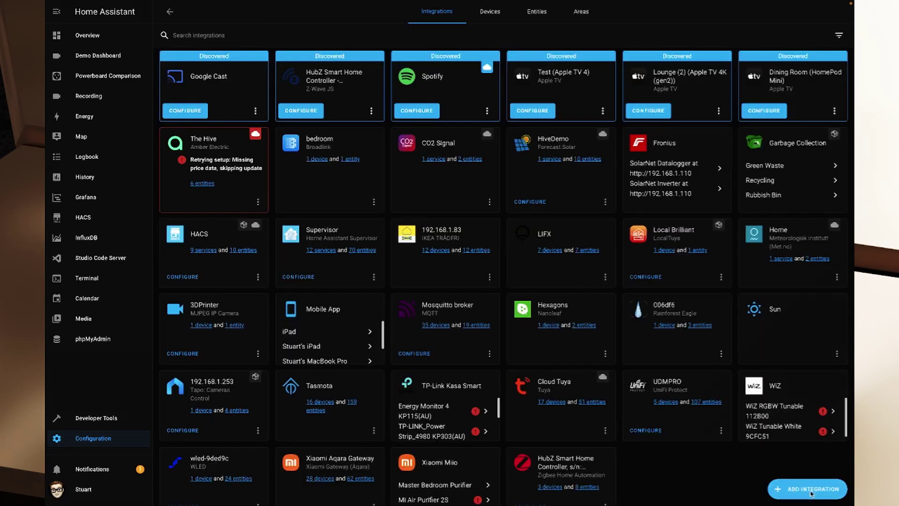
pyautogui.write('Local')
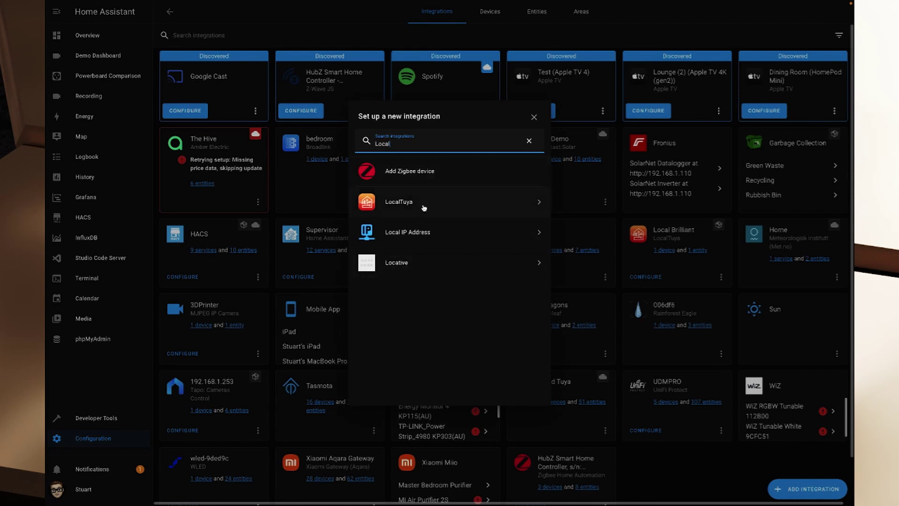
pyautogui.click(424, 206)
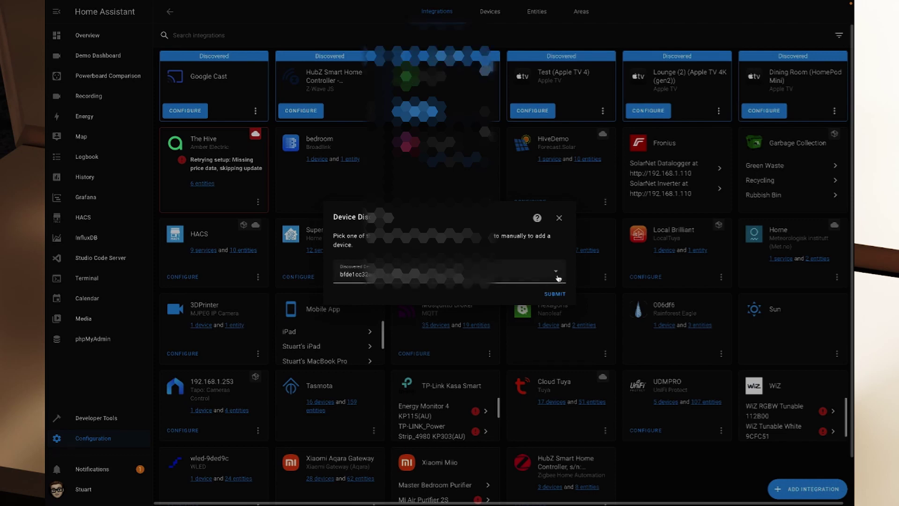
pyautogui.click(450, 274)
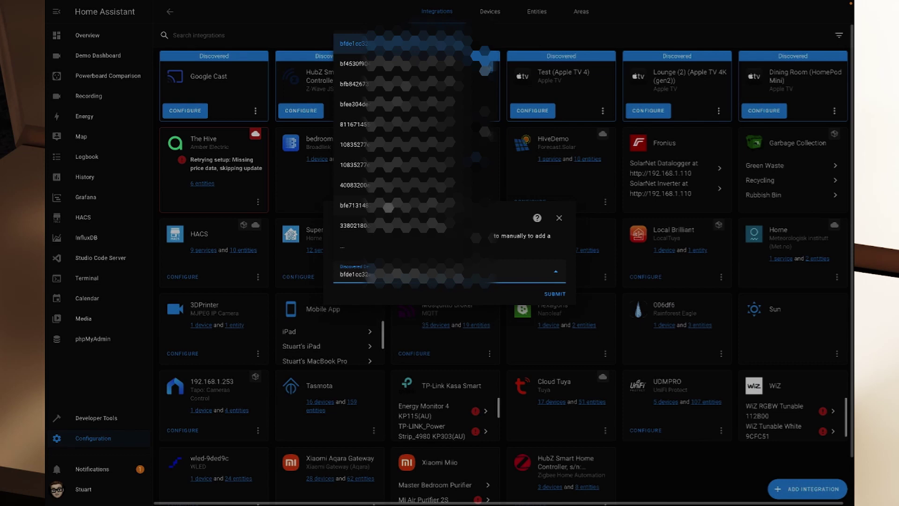
pyautogui.click(388, 207)
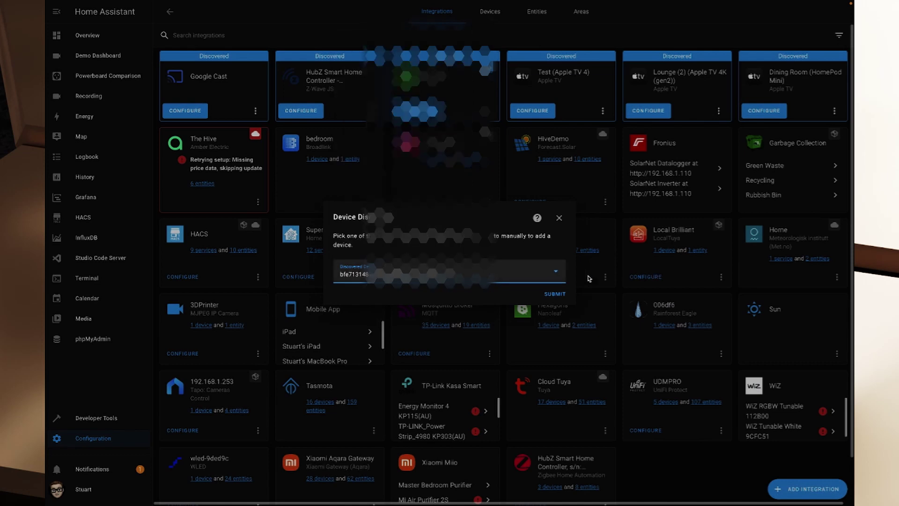
pyautogui.click(551, 296)
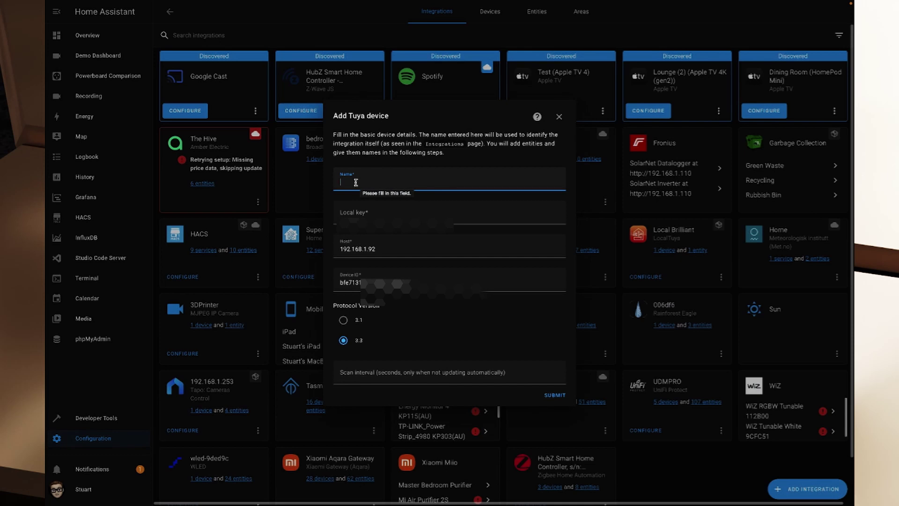
# - Name the device Local Brilliant Globe, paste its local key, and submit the Tuya device details
pyautogui.write('Local Brilliant Globe')
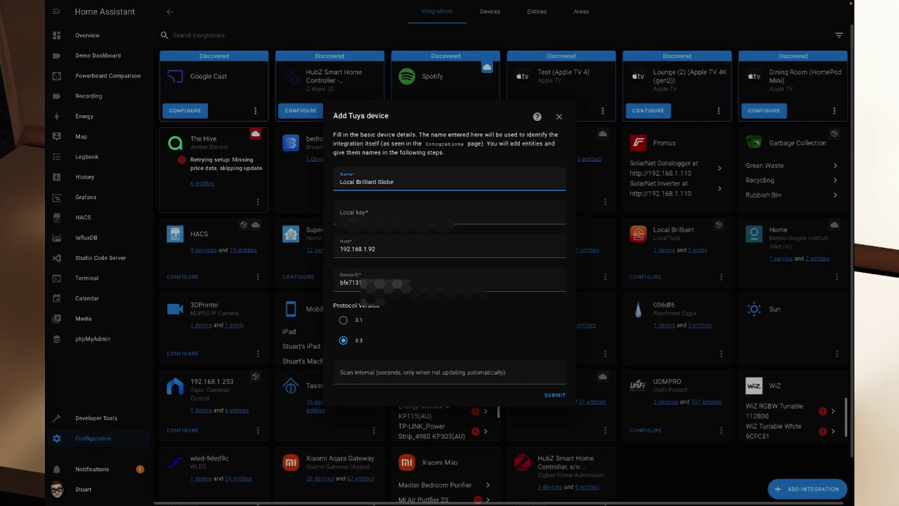
pyautogui.click(372, 214)
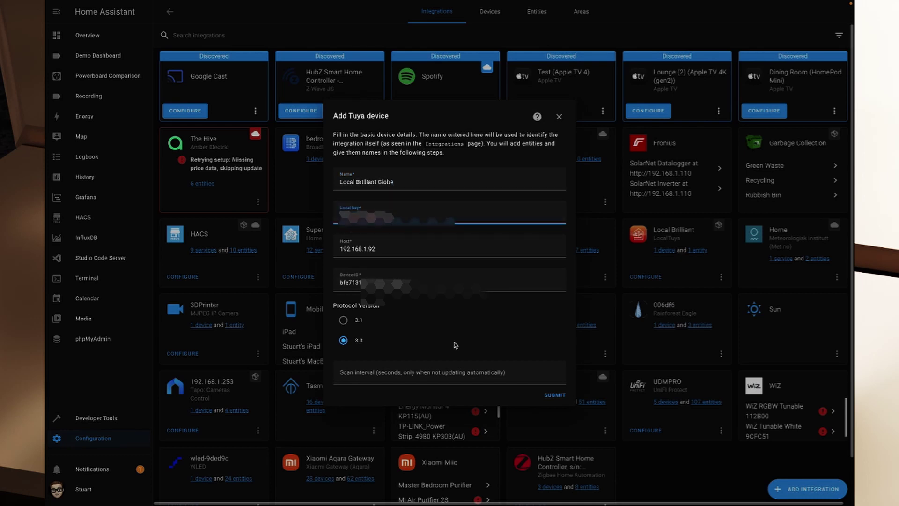
pyautogui.click(555, 395)
# - Choose light as the entity type for the Brilliant Globe and submit the selection
pyautogui.click(508, 270)
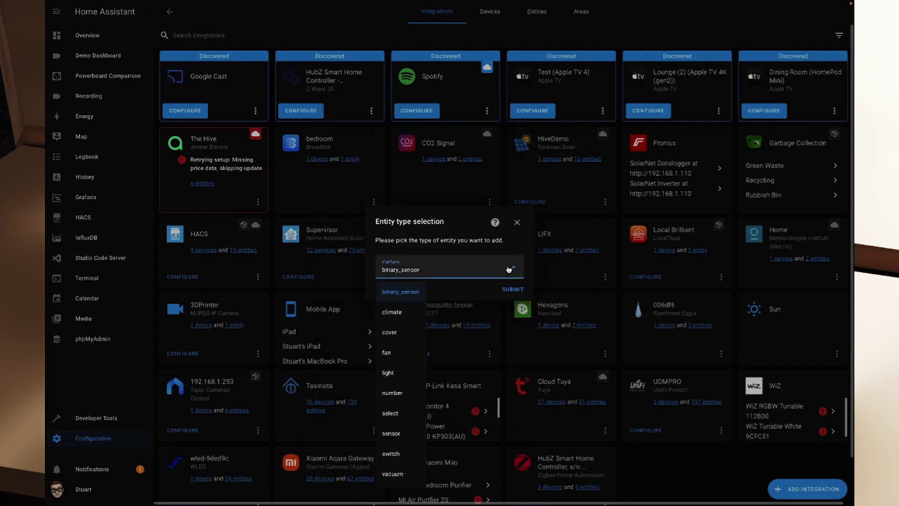
pyautogui.click(395, 373)
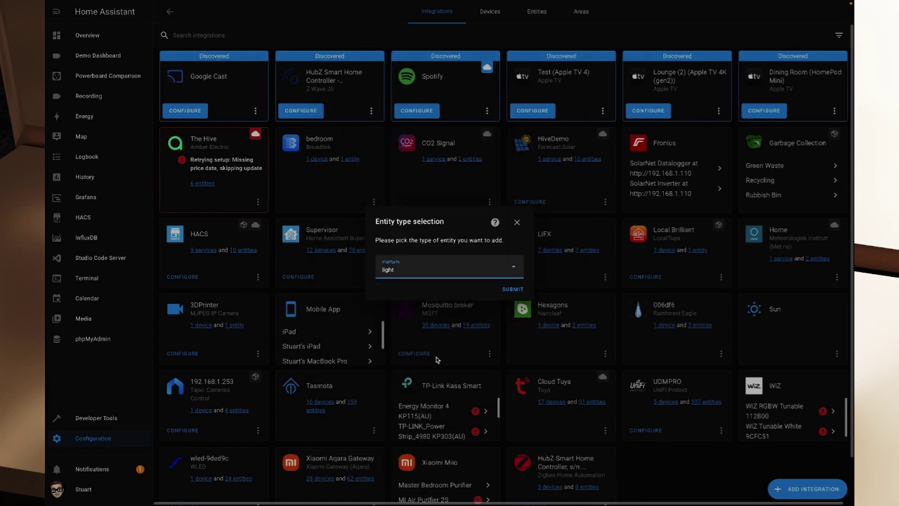
pyautogui.click(512, 290)
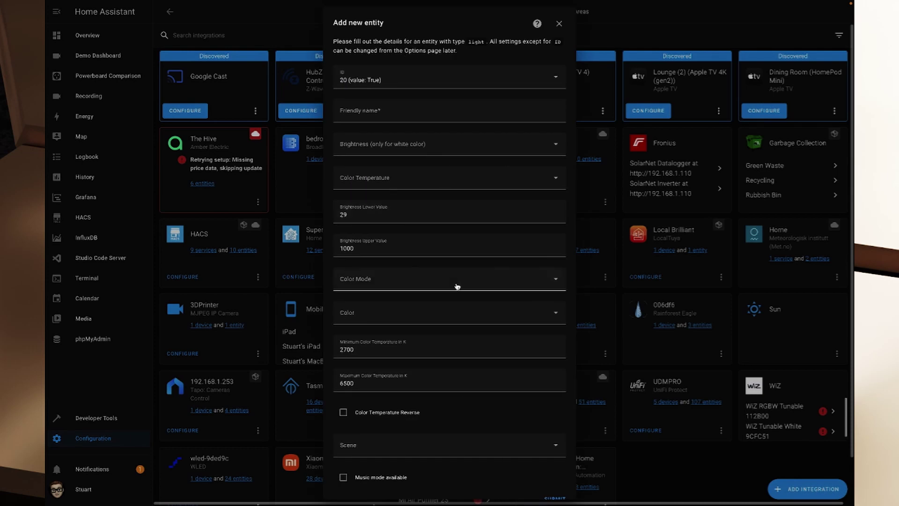
# - Keep ID 20 (value: True) for the new light entity and give it the friendly name Local - Brilliant Globe
pyautogui.scroll(-1, 506, 349)
pyautogui.scroll(1, 505, 349)
pyautogui.click(557, 79)
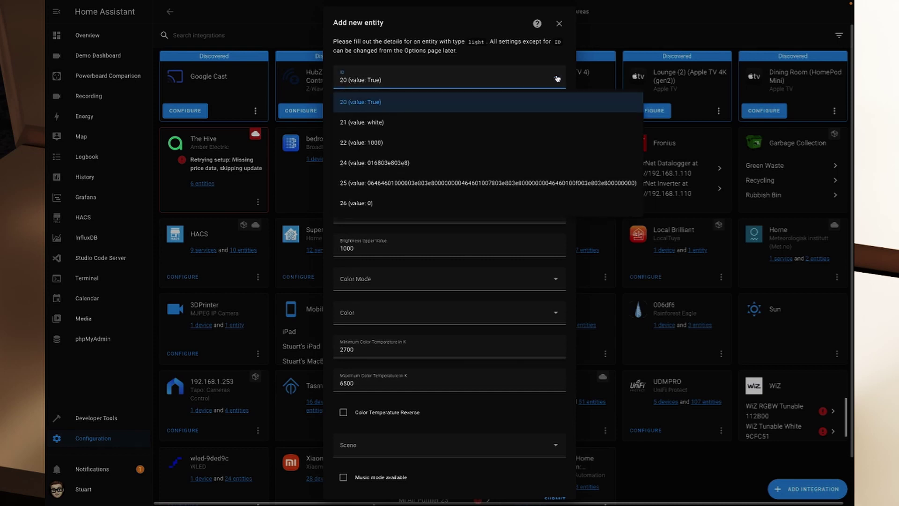
pyautogui.click(557, 79)
pyautogui.click(401, 87)
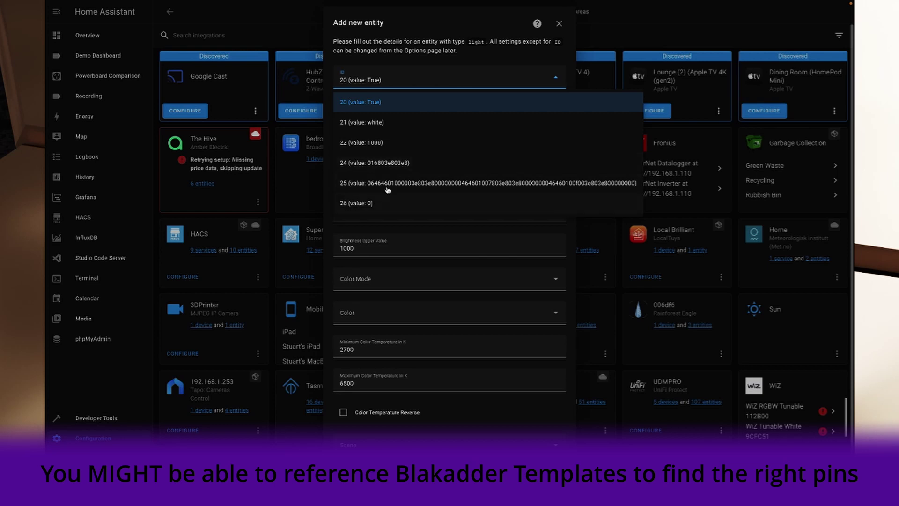
pyautogui.click(476, 53)
pyautogui.click(388, 113)
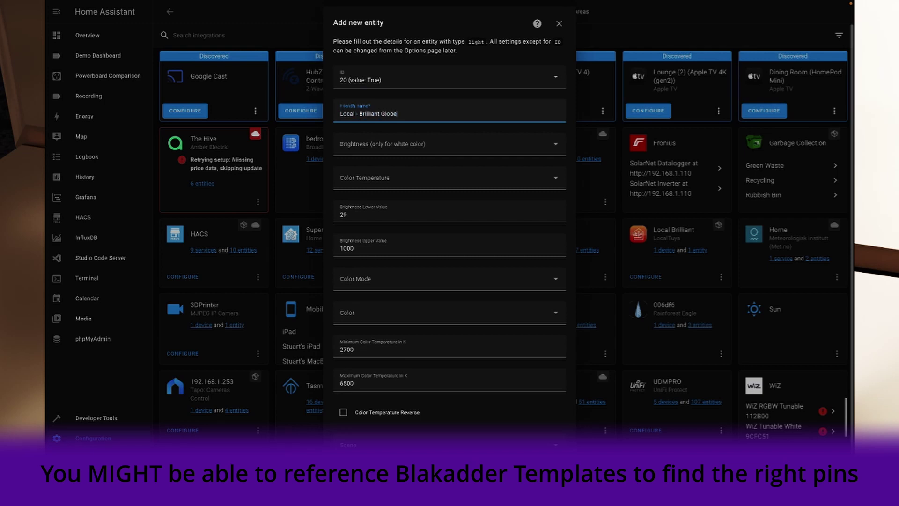
# - Map the light's white brightness to data point 22 (value: 1000)
pyautogui.click(428, 149)
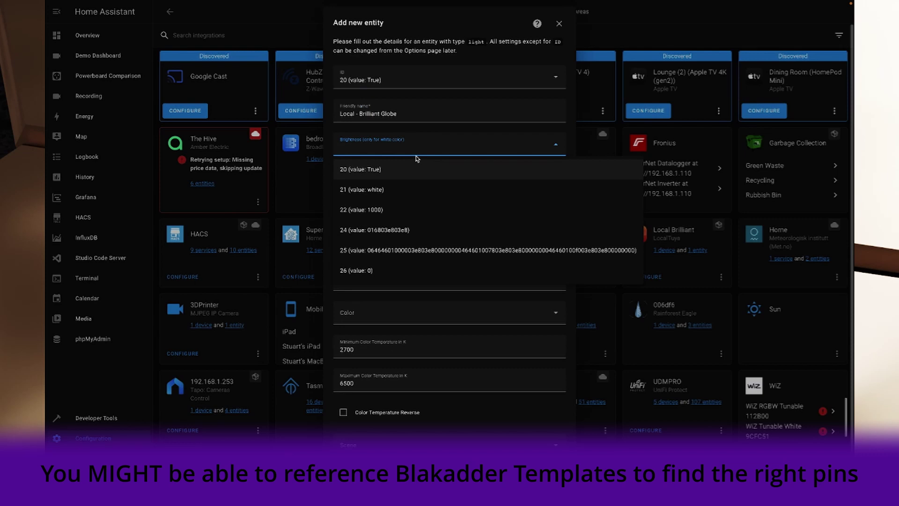
pyautogui.click(417, 158)
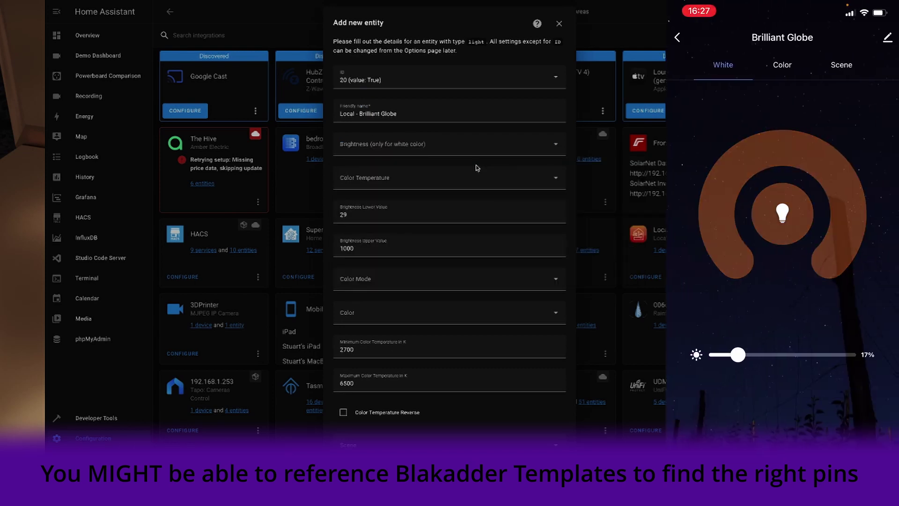
pyautogui.click(440, 152)
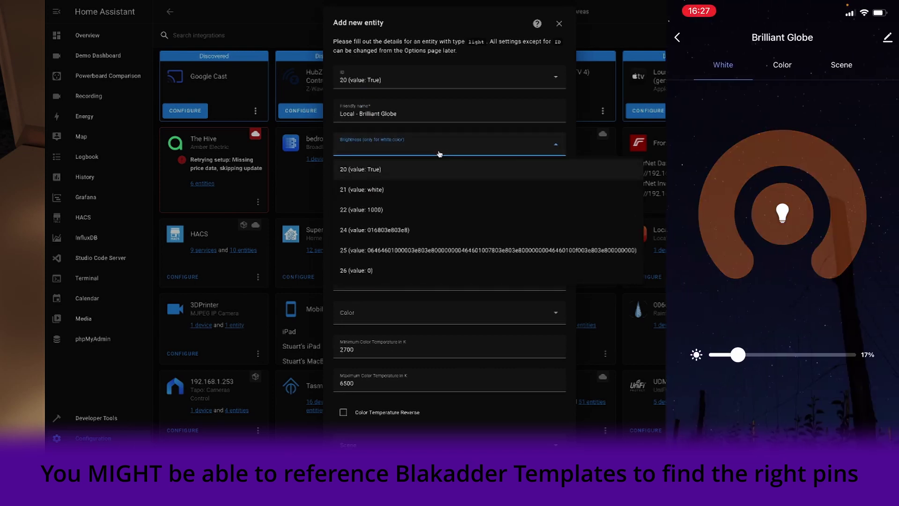
pyautogui.click(387, 212)
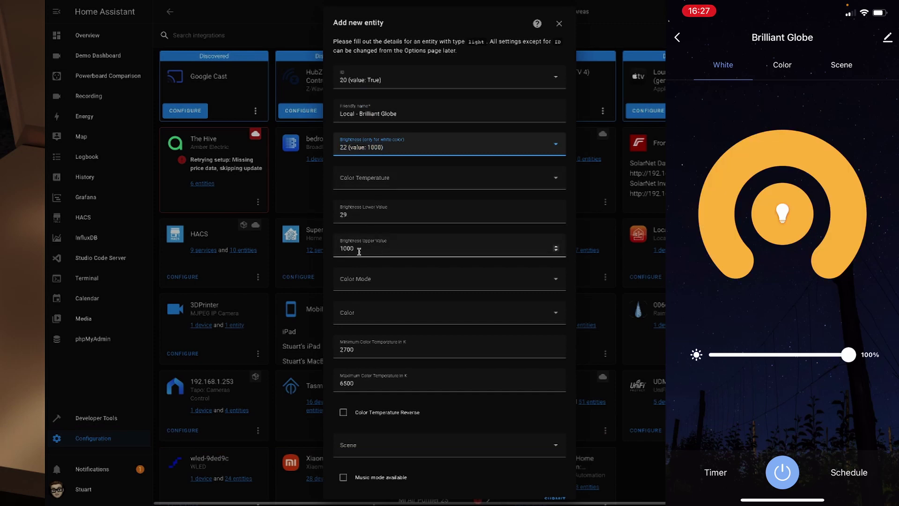
pyautogui.click(392, 151)
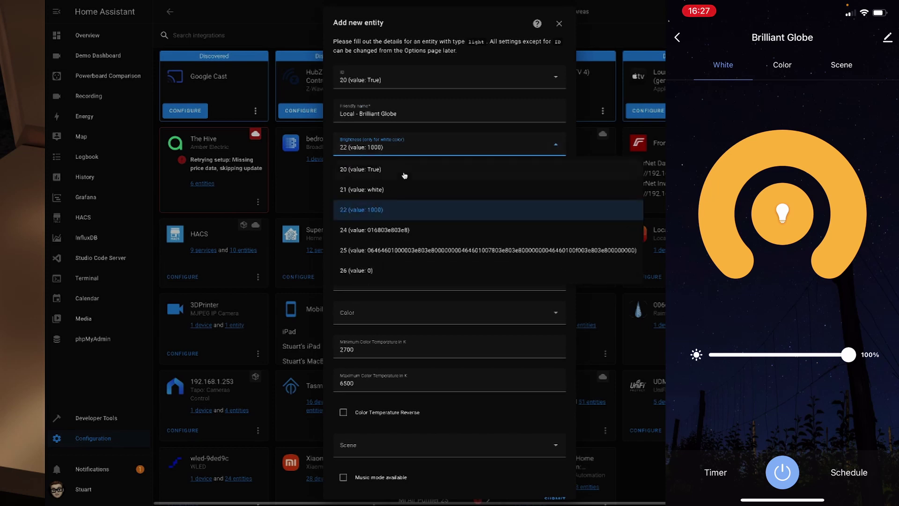
pyautogui.click(389, 214)
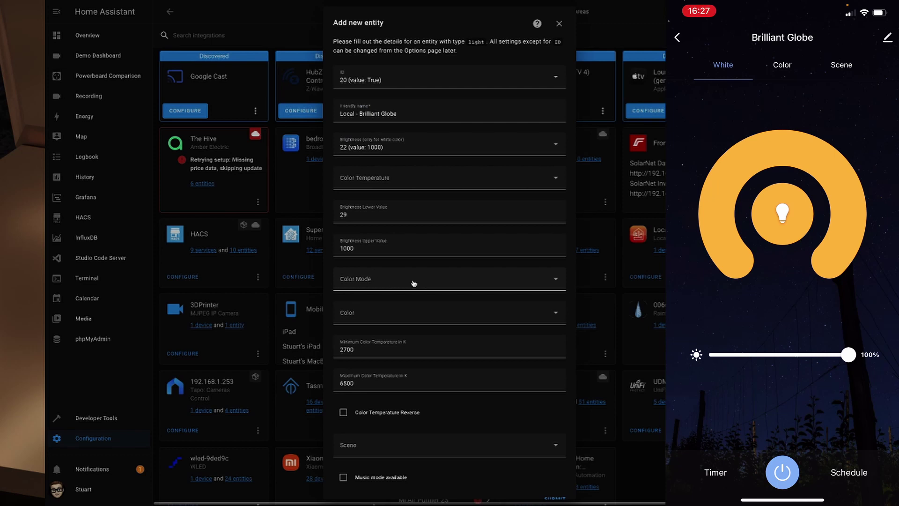
# - Map the light's color mode to data point 21 (value: white) and its color to data point 26 (value: 0)
pyautogui.click(428, 282)
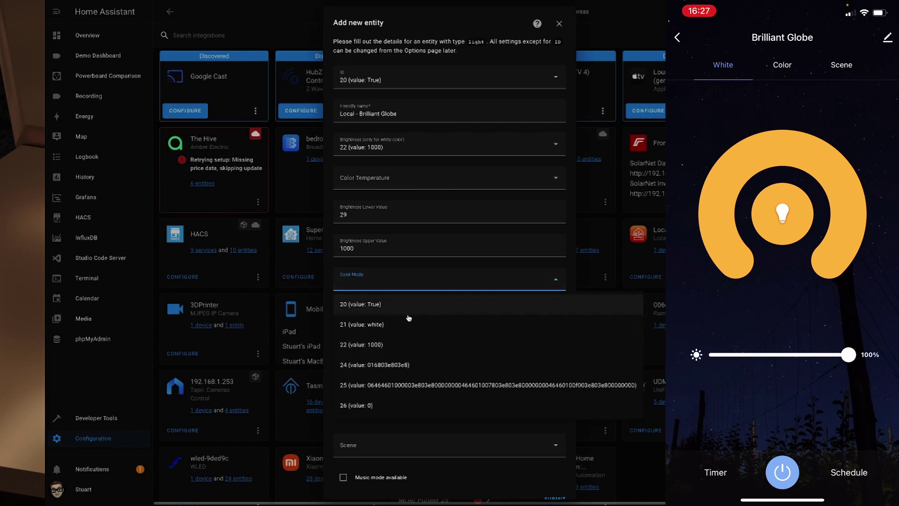
pyautogui.click(380, 326)
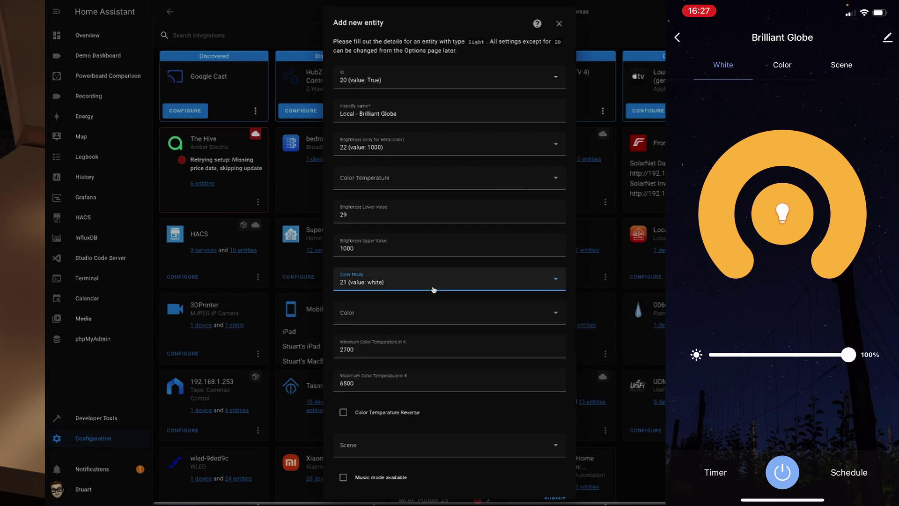
pyautogui.click(401, 316)
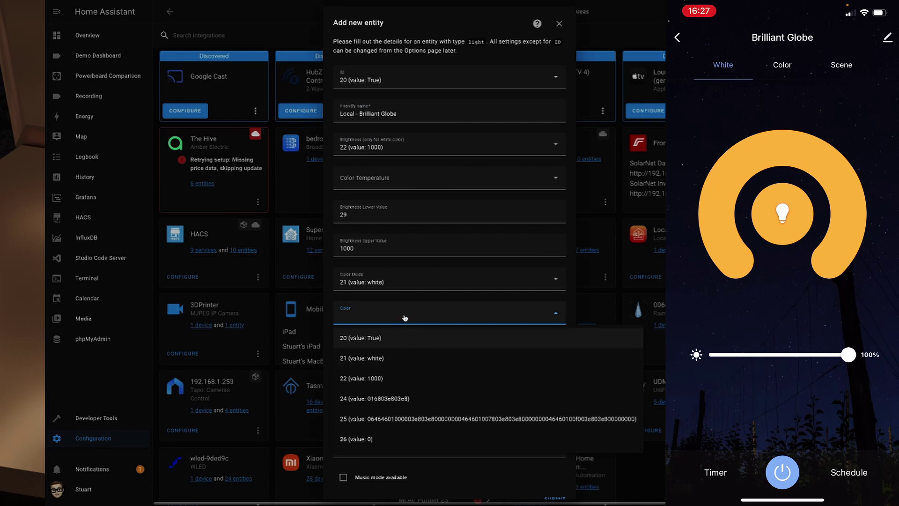
pyautogui.click(367, 440)
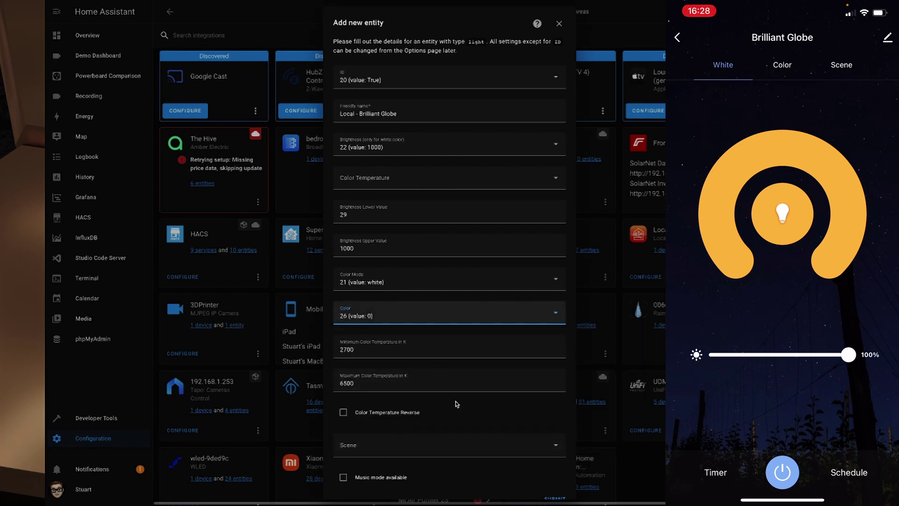
# - Set the light's maximum color temperature to 2700 K, matching the minimum color temperature
pyautogui.scroll(-1, 453, 405)
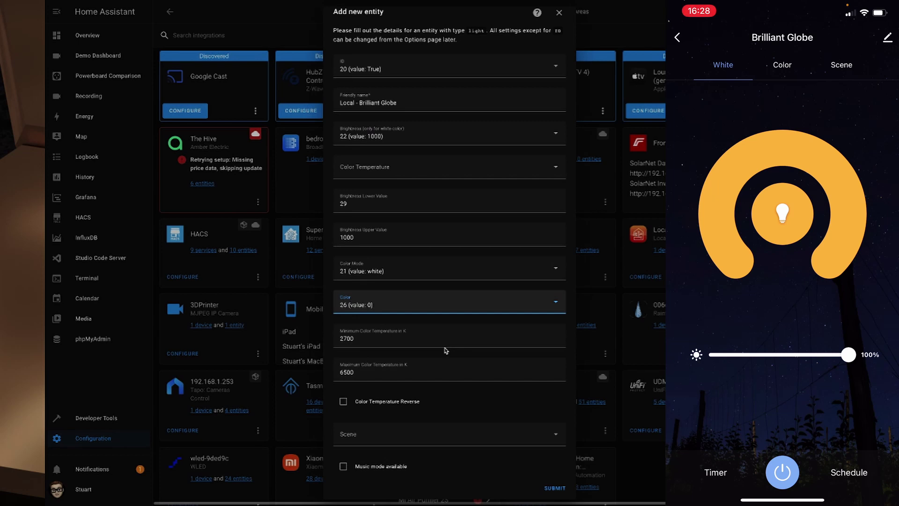
pyautogui.doubleClick(422, 375)
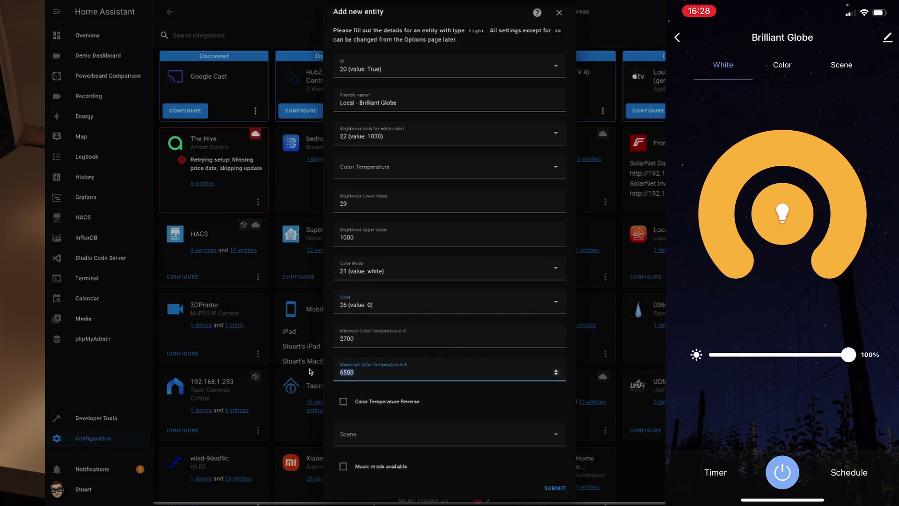
pyautogui.write('2700')
pyautogui.doubleClick(388, 345)
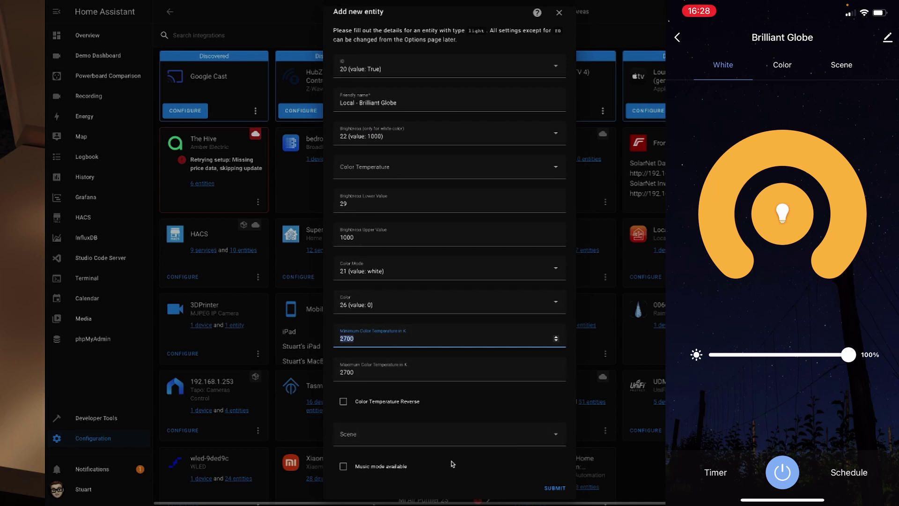
# - Map the light's scene to data point 25 and submit the new entity
pyautogui.click(373, 427)
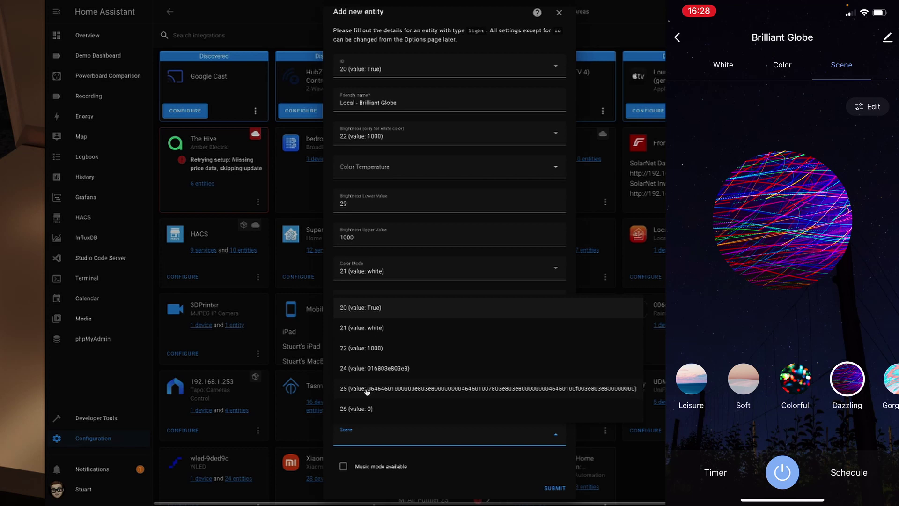
pyautogui.click(409, 388)
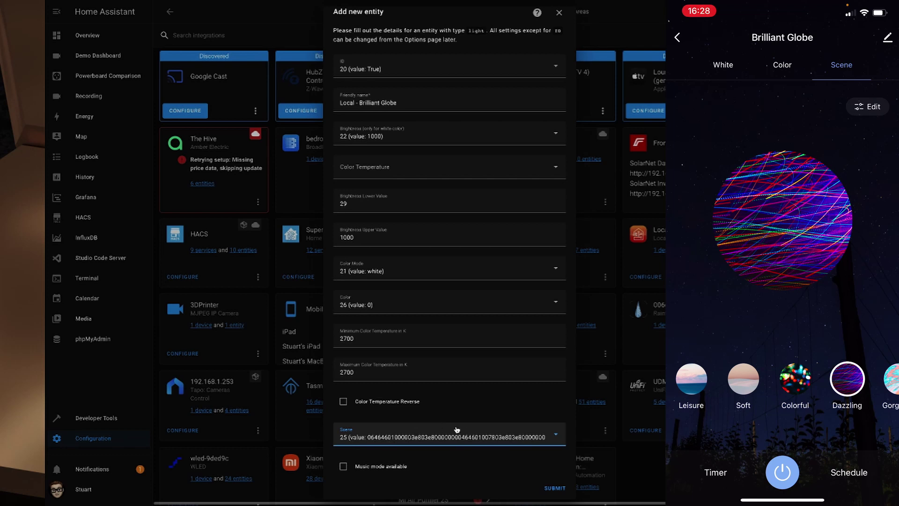
pyautogui.click(554, 489)
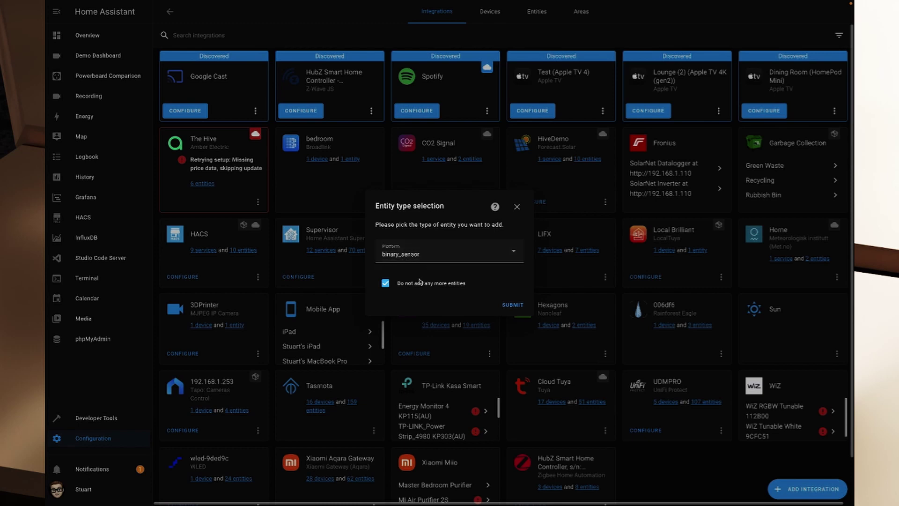
# - Complete the setup without adding more entities and assign Local - Brilliant Globe to the Studio area
pyautogui.click(508, 307)
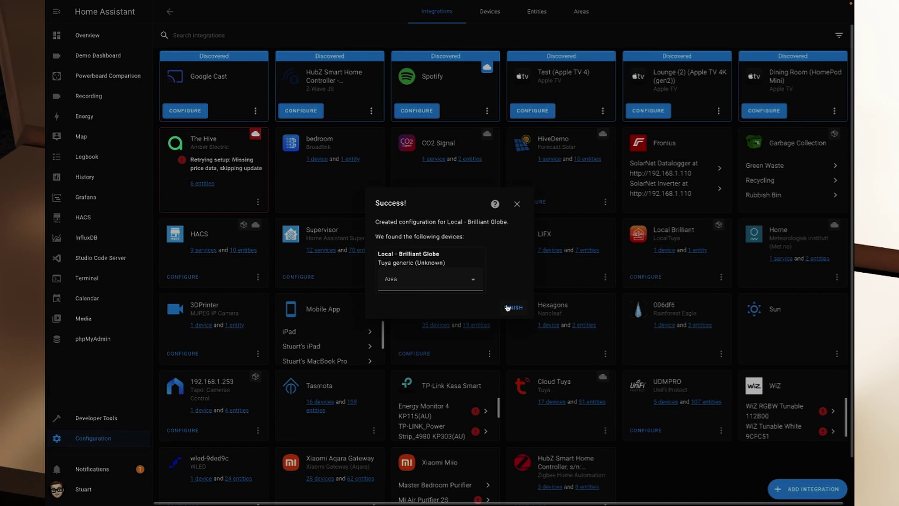
pyautogui.click(469, 280)
pyautogui.click(426, 221)
pyautogui.click(518, 309)
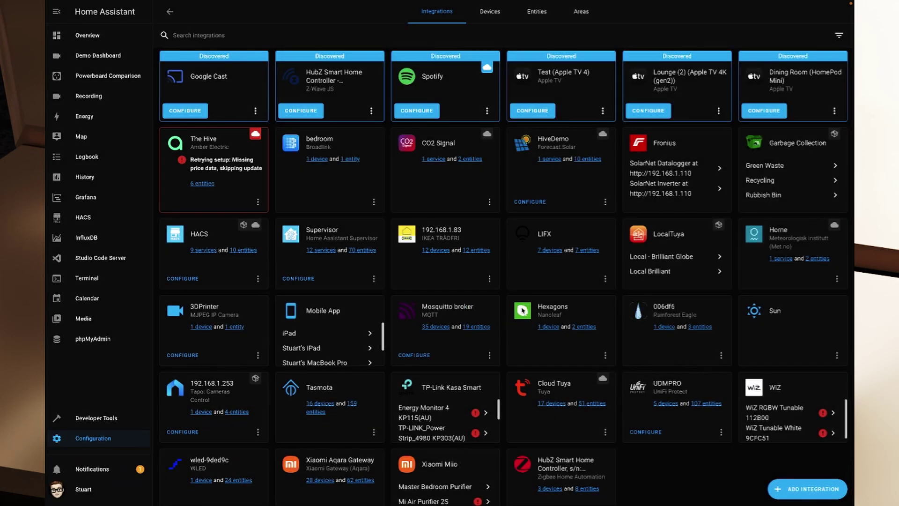
# - Open the Local - Brilliant Globe device from LocalTuya and examine its light entity's settings, state and brightness control
pyautogui.click(679, 257)
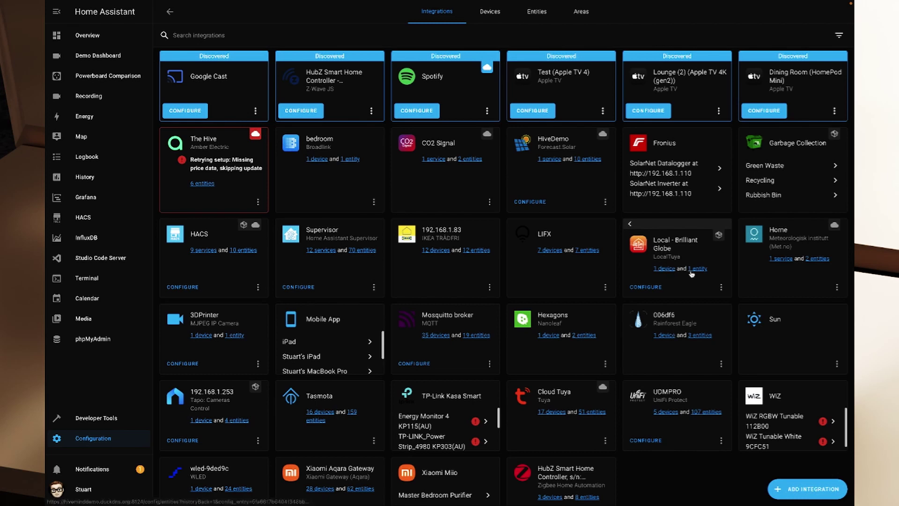
pyautogui.click(664, 268)
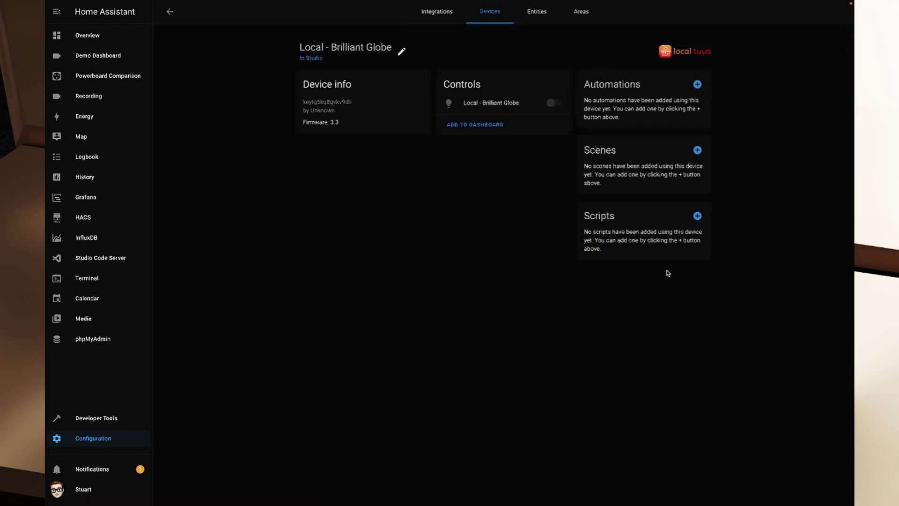
pyautogui.click(464, 110)
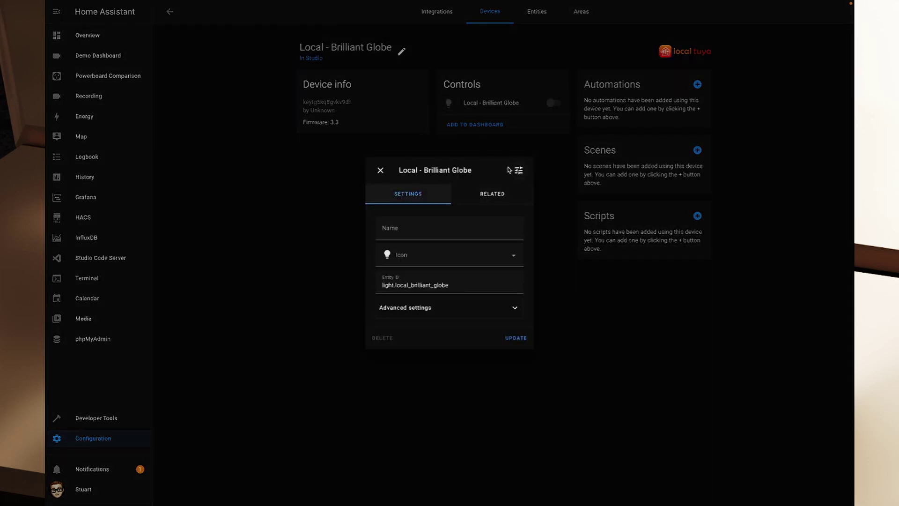
pyautogui.click(381, 170)
pyautogui.click(486, 107)
pyautogui.click(518, 172)
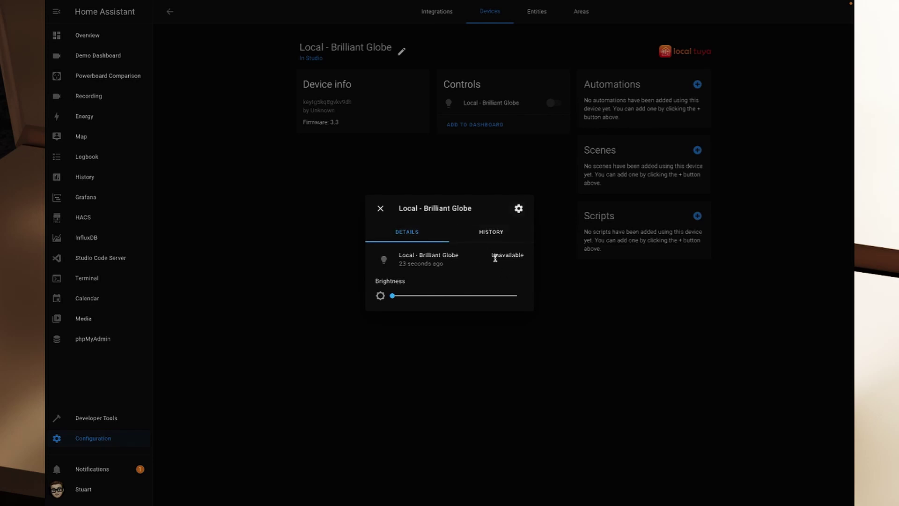
pyautogui.moveTo(494, 256); pyautogui.dragTo(525, 256)
pyautogui.moveTo(442, 264); pyautogui.dragTo(402, 256)
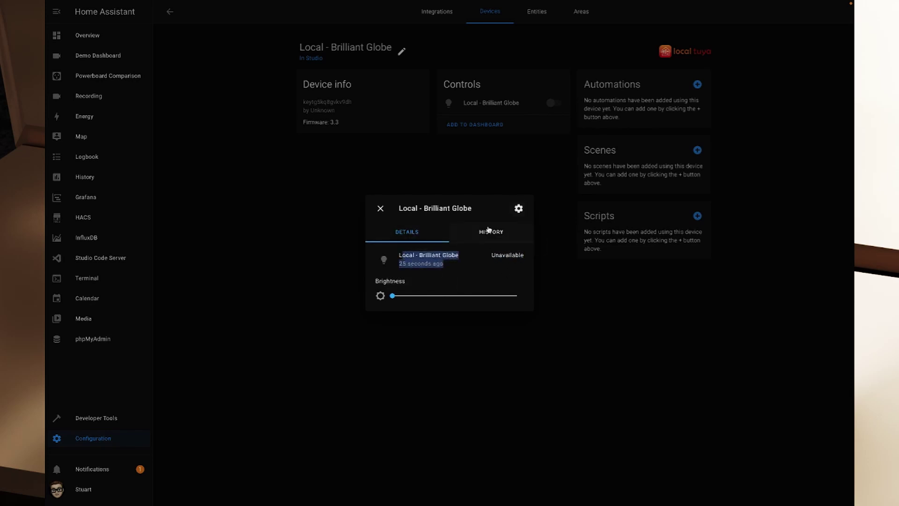
pyautogui.click(516, 210)
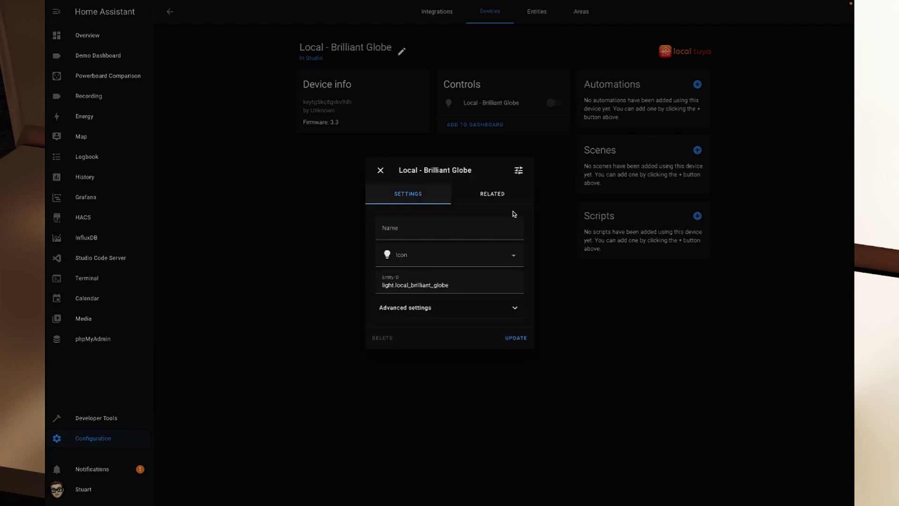
pyautogui.click(381, 171)
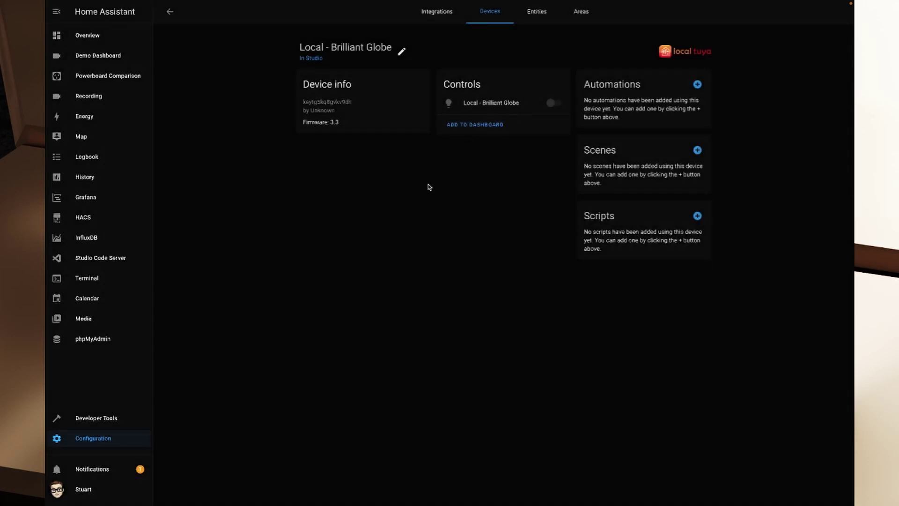
# - Return to the integrations overview and reload the Local - Brilliant Globe entry of LocalTuya
pyautogui.click(445, 19)
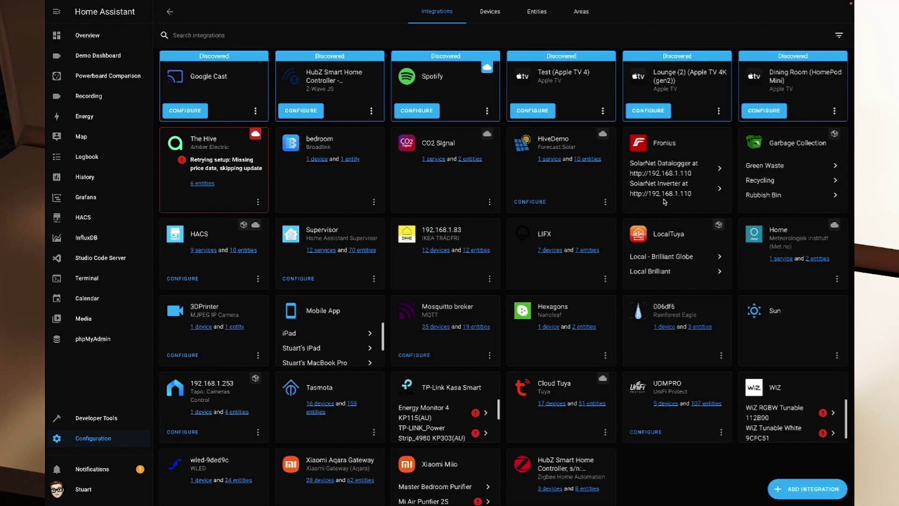
pyautogui.click(706, 261)
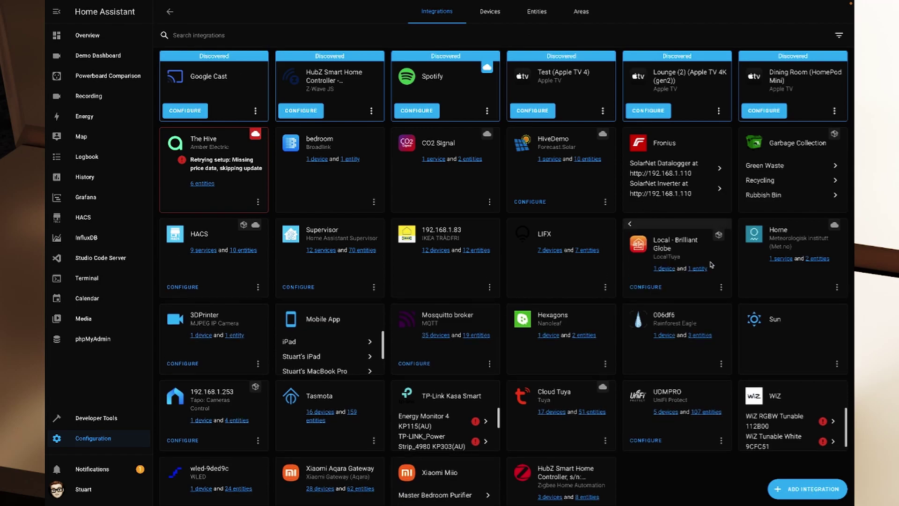
pyautogui.click(721, 288)
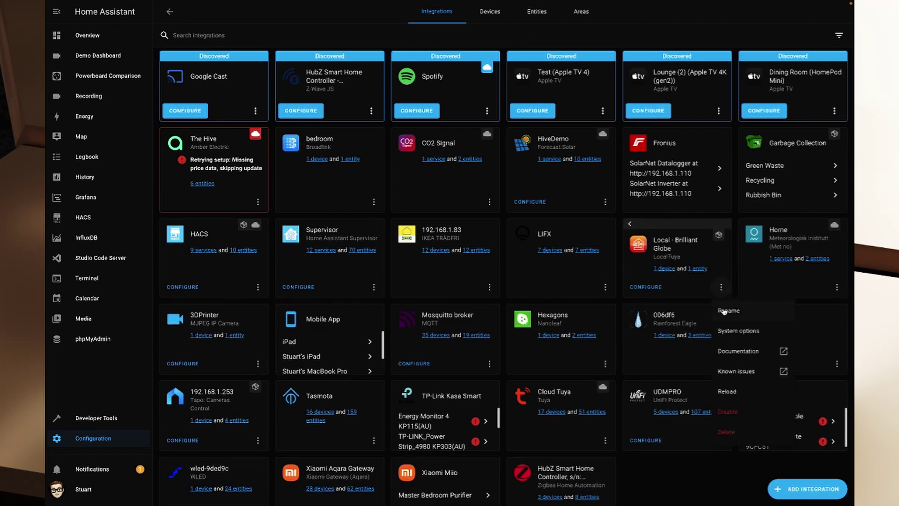
pyautogui.click(739, 393)
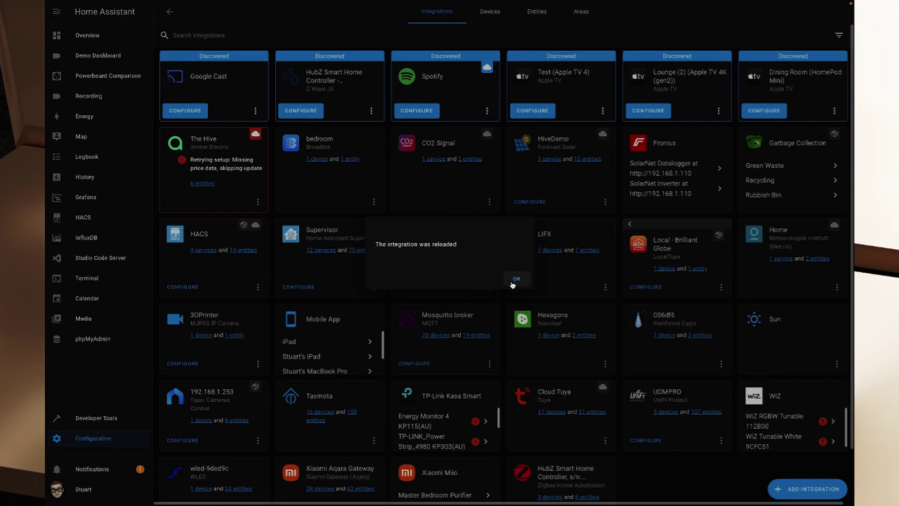
# - Dismiss the reload notice and open the light controls of the Local - Brilliant Globe device in LocalTuya
pyautogui.click(513, 278)
pyautogui.click(667, 269)
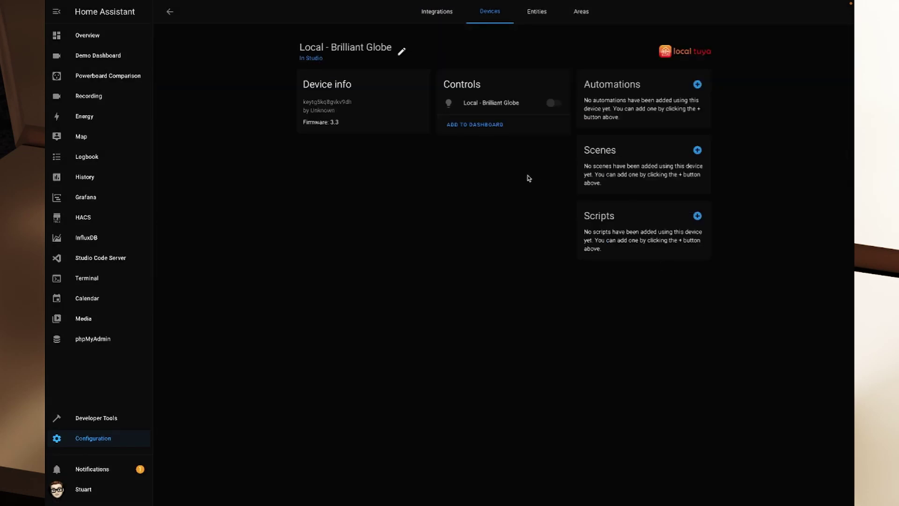
pyautogui.click(492, 102)
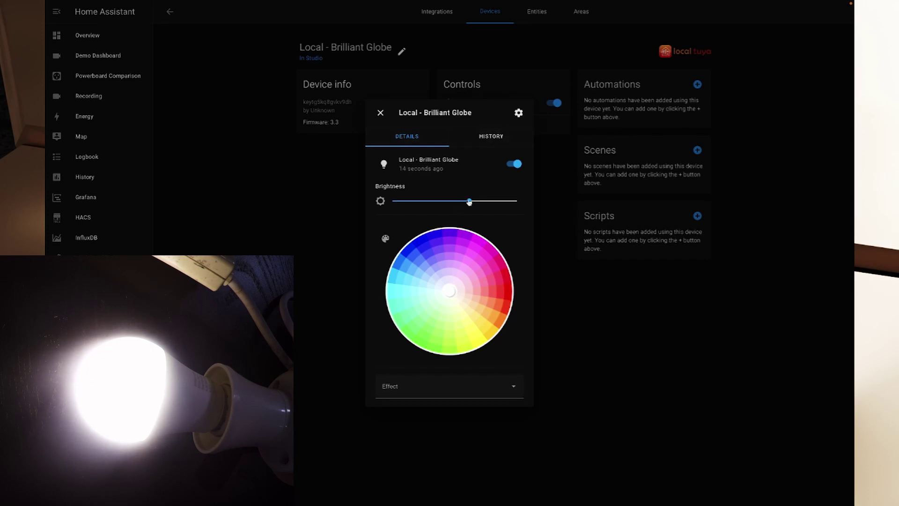
# - Raise the Local - Brilliant Globe light to maximum brightness, and switch it off and on again
pyautogui.moveTo(469, 202); pyautogui.dragTo(517, 201)
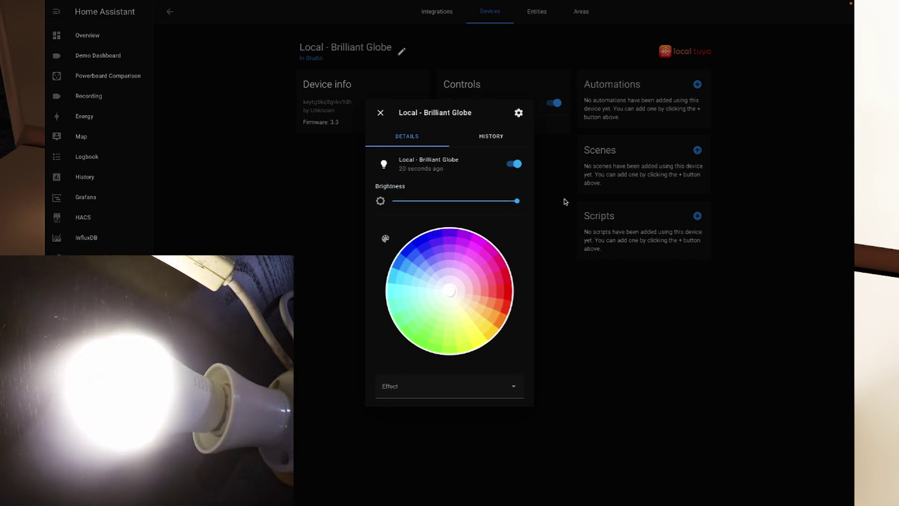
pyautogui.click(515, 165)
pyautogui.click(511, 260)
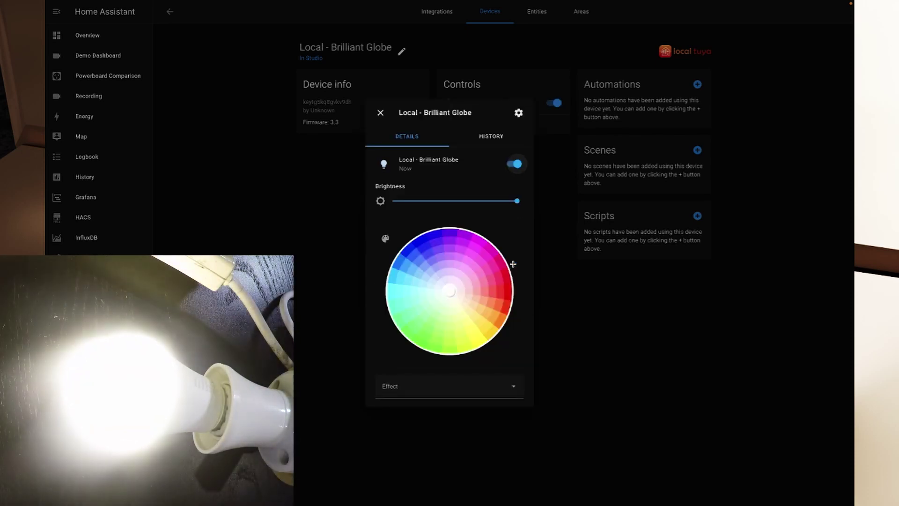
# - Try to change the Local - Brilliant Globe light's colour to red, blue and green on the colour wheel
pyautogui.click(508, 291)
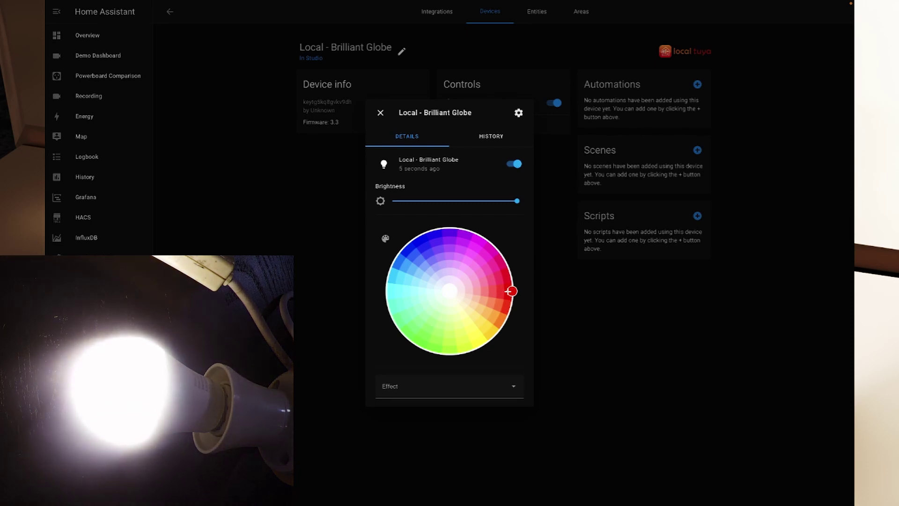
pyautogui.click(422, 238)
pyautogui.click(419, 344)
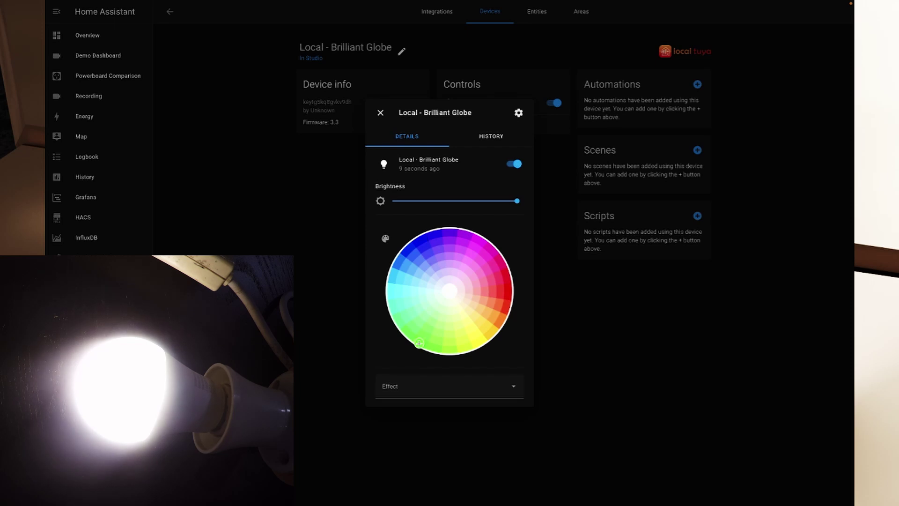
pyautogui.click(509, 287)
pyautogui.click(422, 237)
pyautogui.moveTo(495, 333); pyautogui.dragTo(511, 291)
pyautogui.click(421, 237)
# - Test the light's Rainbow, Shine and Night effects one after another
pyautogui.click(510, 387)
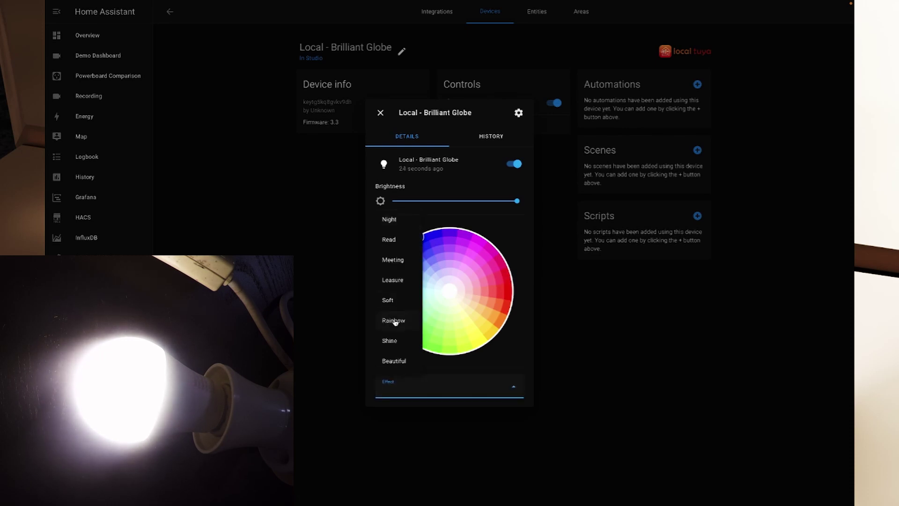
pyautogui.click(412, 320)
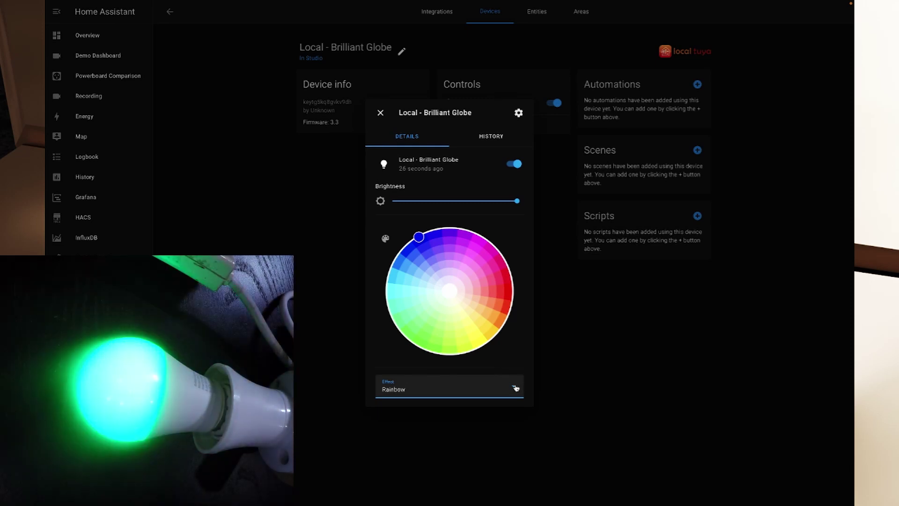
pyautogui.click(515, 388)
pyautogui.click(403, 342)
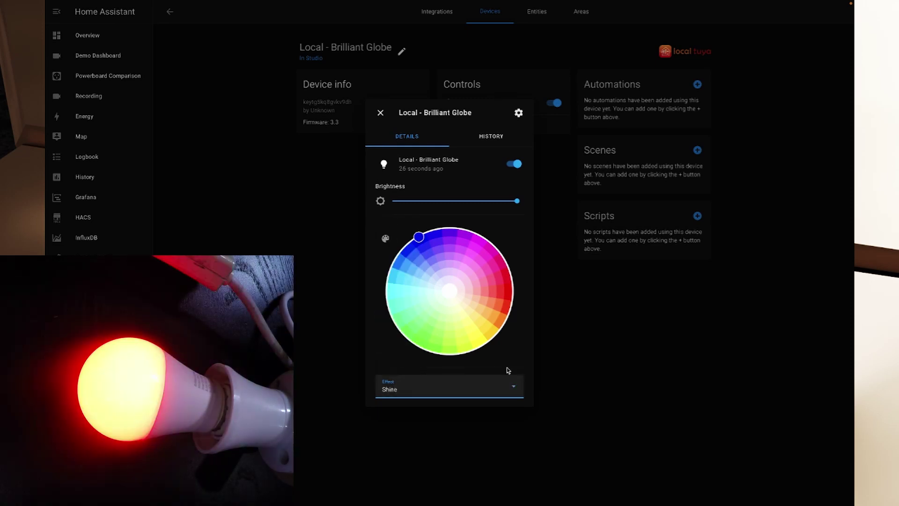
pyautogui.click(515, 384)
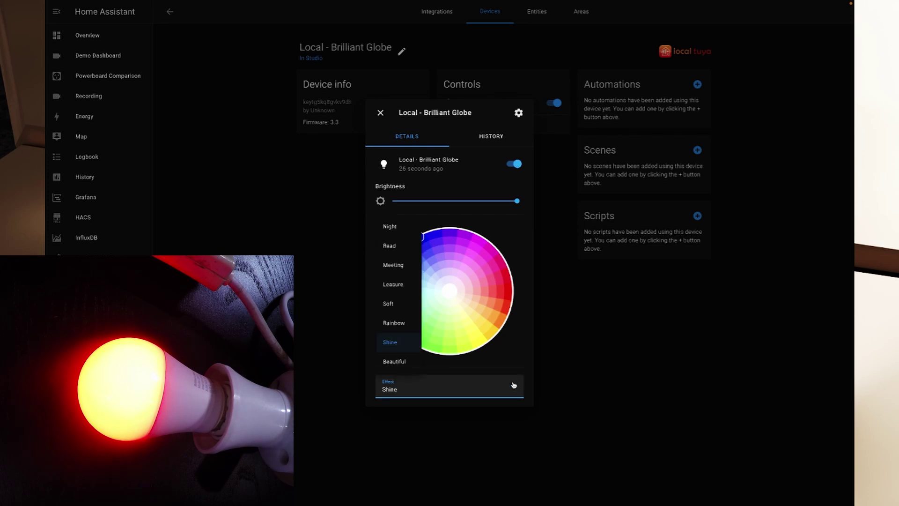
pyautogui.click(396, 223)
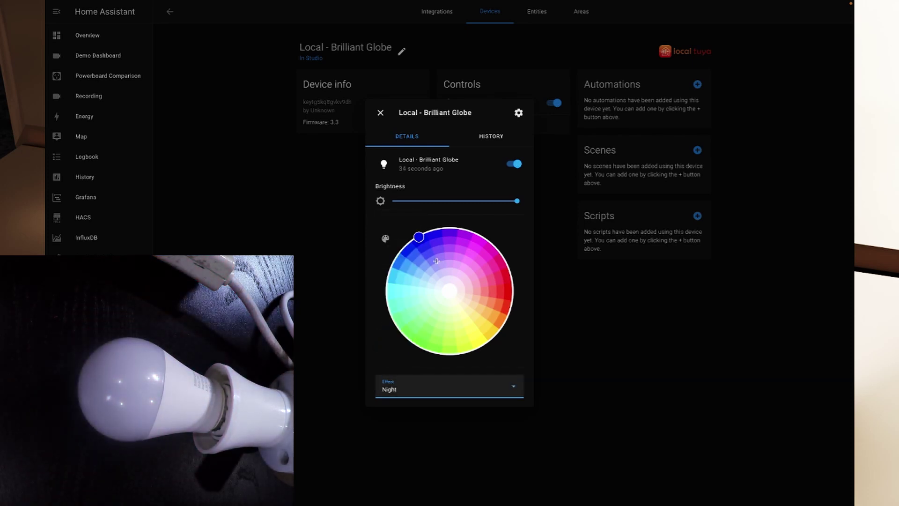
# - Test the Soft, Rainbow and Beautiful effects on the light in turn
pyautogui.click(512, 385)
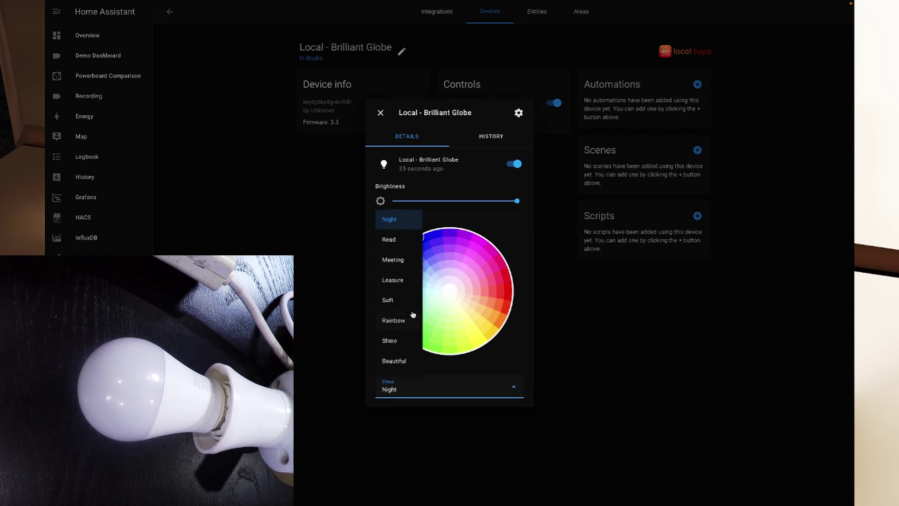
pyautogui.click(402, 301)
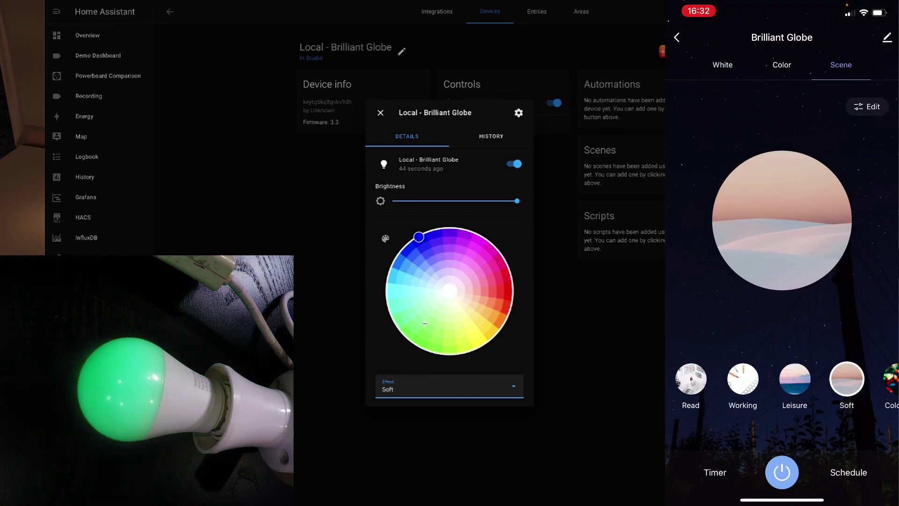
pyautogui.click(492, 385)
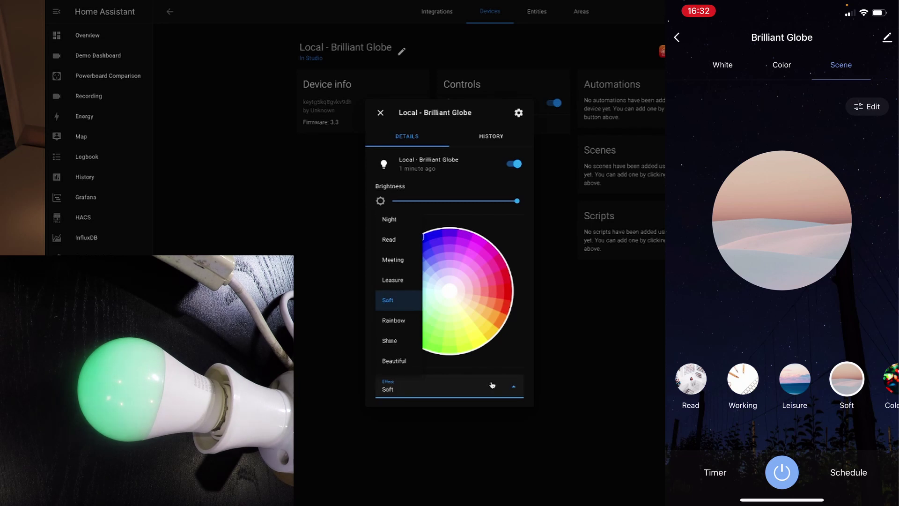
pyautogui.click(400, 321)
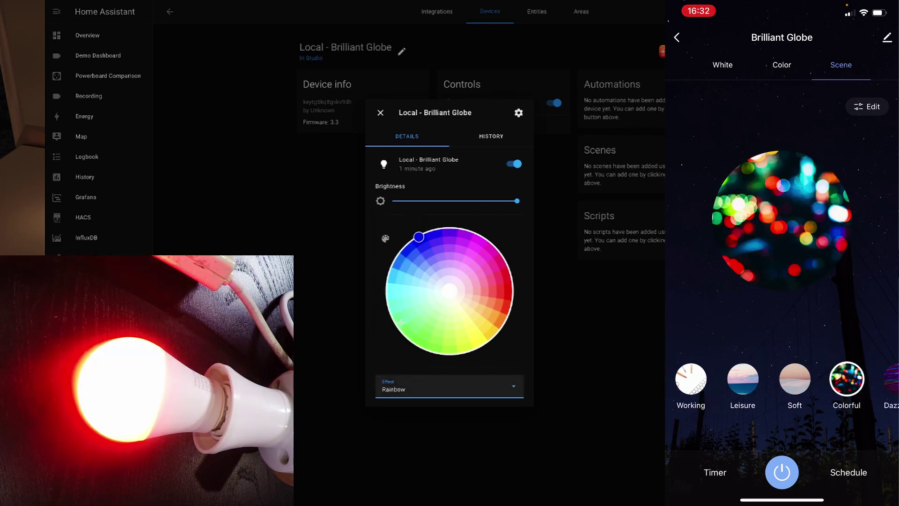
pyautogui.click(449, 395)
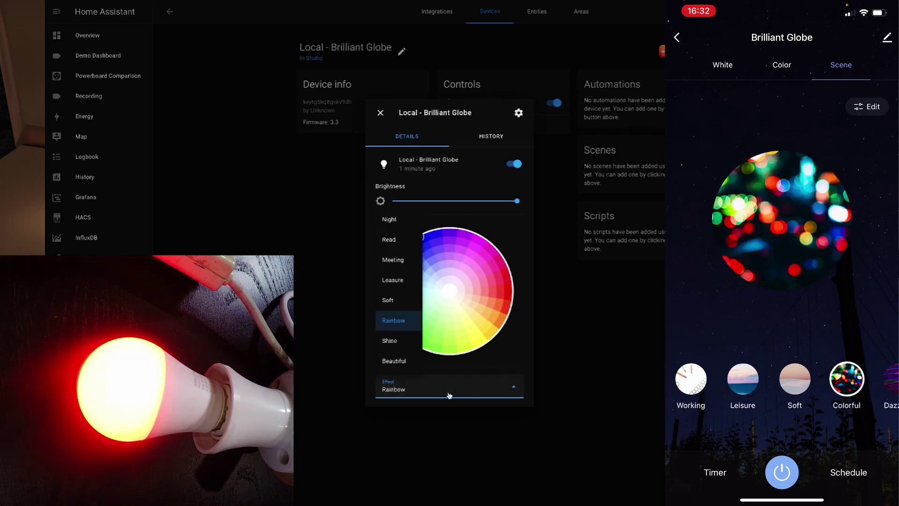
pyautogui.click(401, 359)
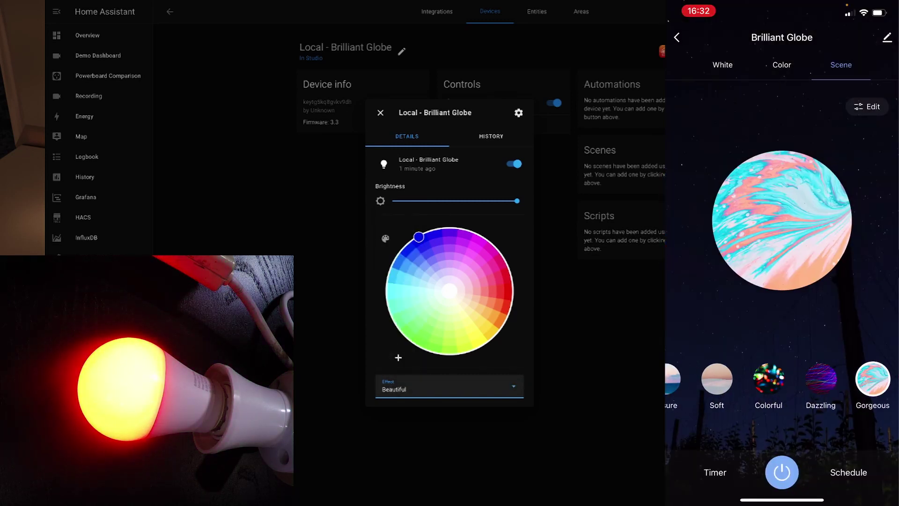
# - Return the light to white, try red and blue on the colour wheel again, and close its controls
pyautogui.click(444, 285)
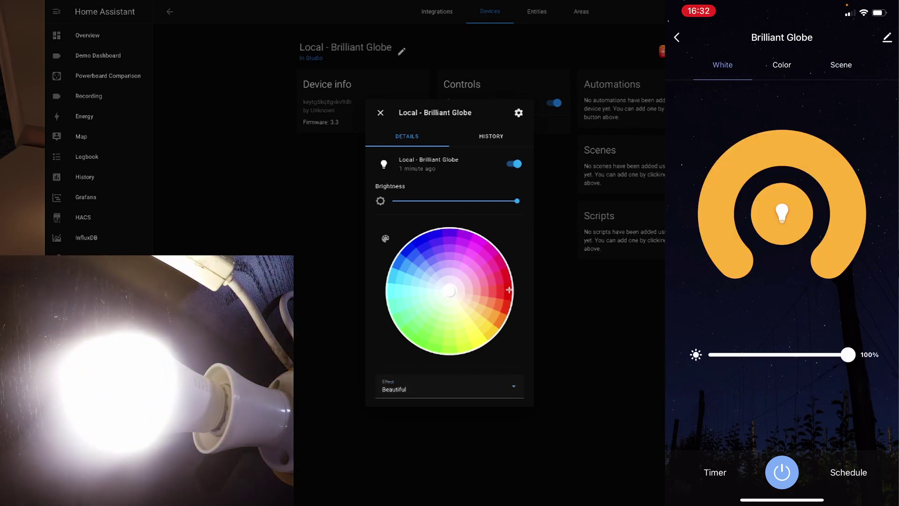
pyautogui.click(509, 290)
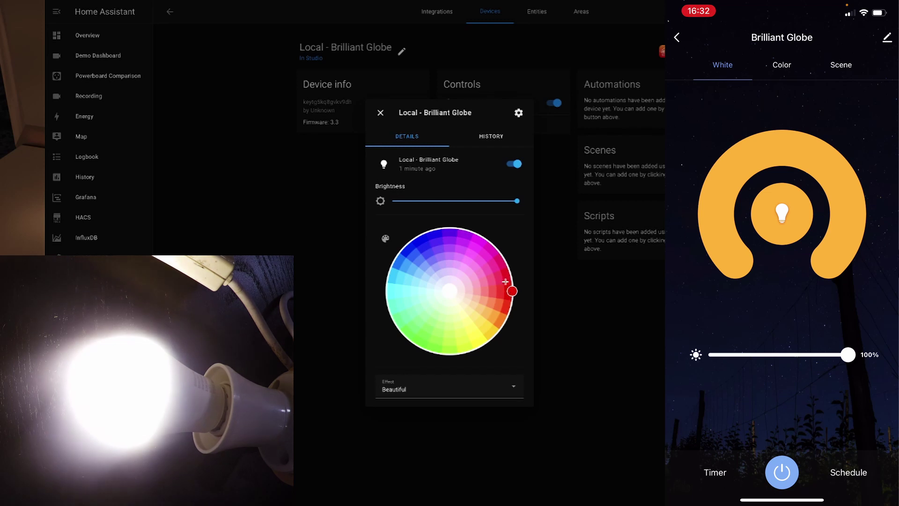
pyautogui.click(408, 247)
pyautogui.click(425, 238)
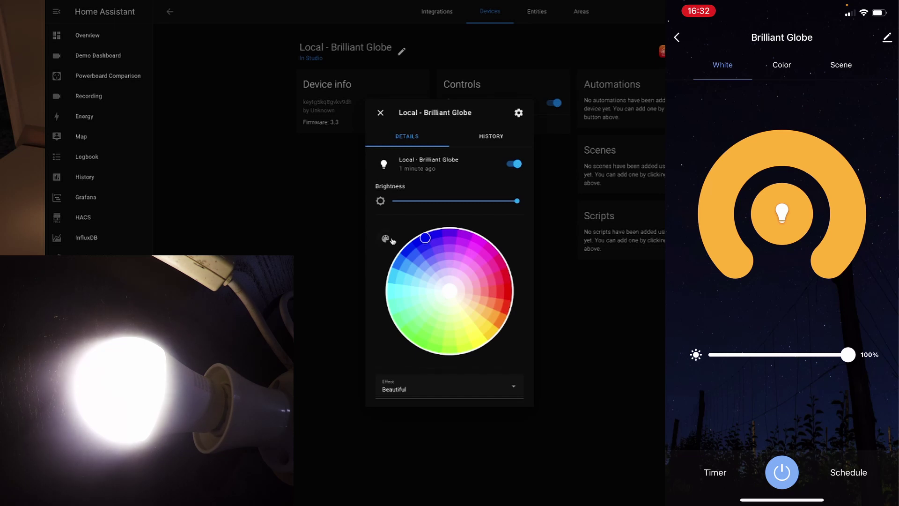
pyautogui.click(381, 113)
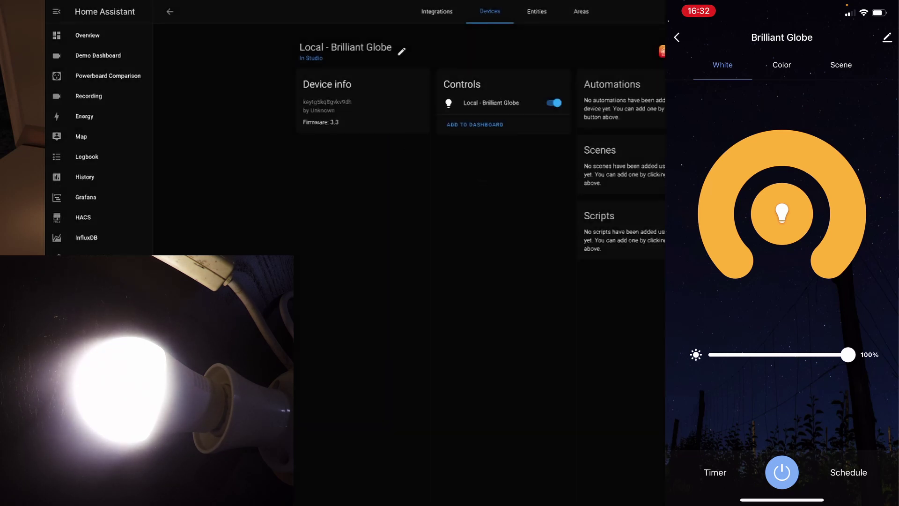
# - Reconfigure the Local - Brilliant Globe entry in LocalTuya, mapping the light's Color to data point 24, and save the options
pyautogui.hotkey('alt', 'Left')
pyautogui.click(438, 83)
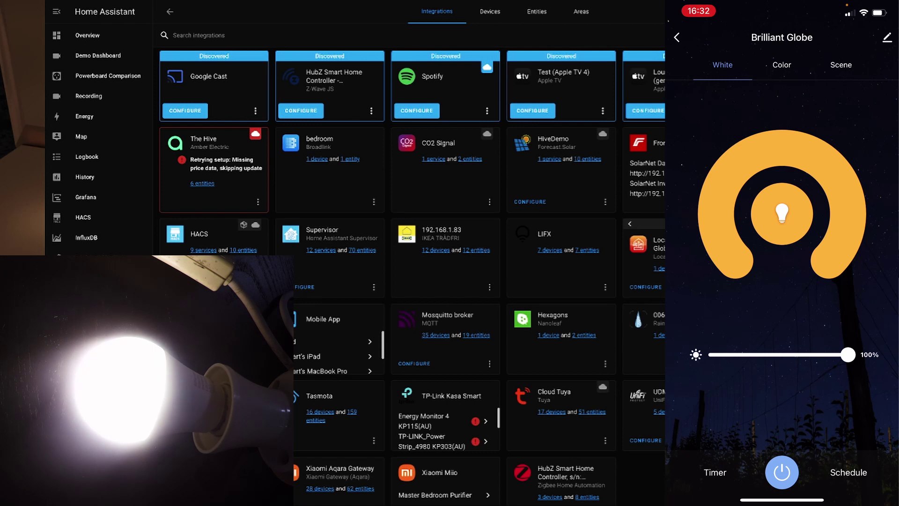
pyautogui.click(646, 286)
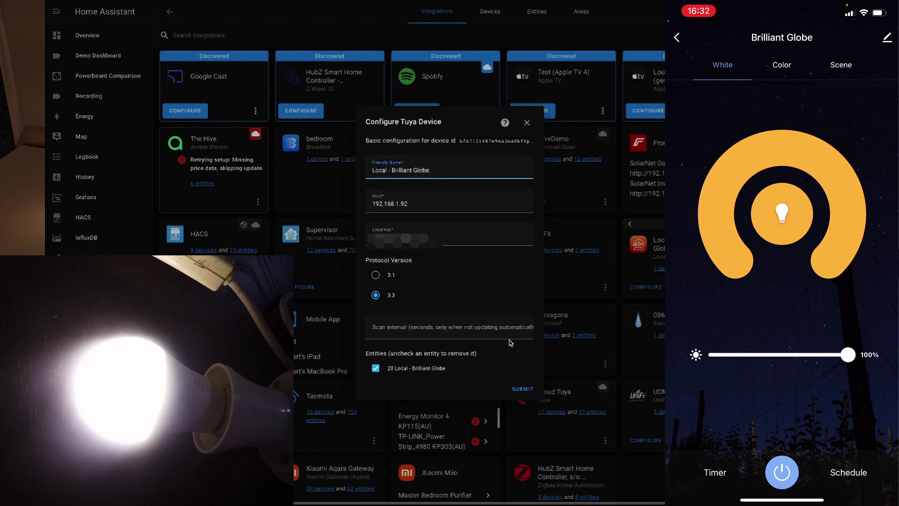
pyautogui.click(524, 388)
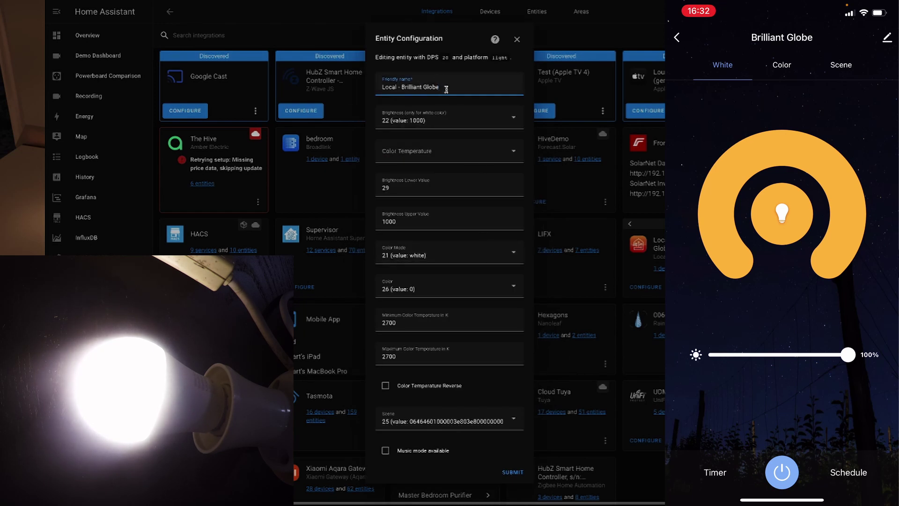
pyautogui.click(467, 293)
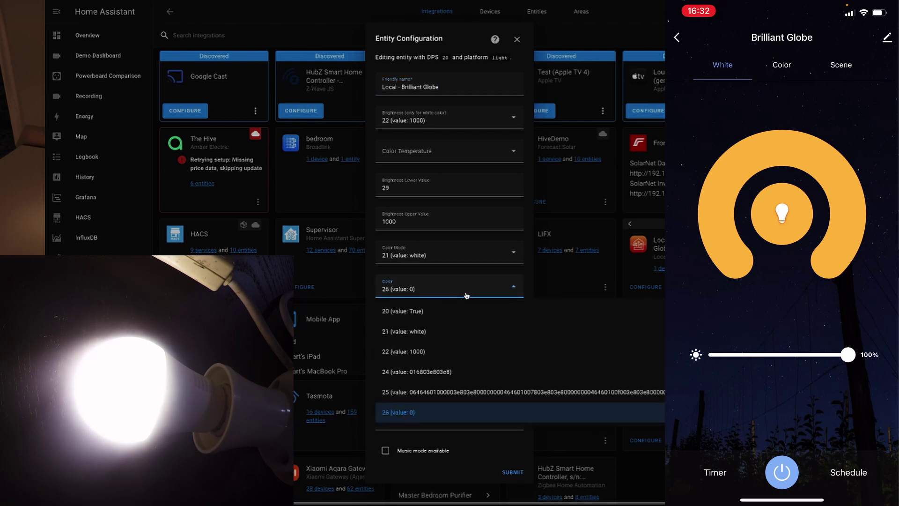
pyautogui.click(408, 372)
pyautogui.click(512, 472)
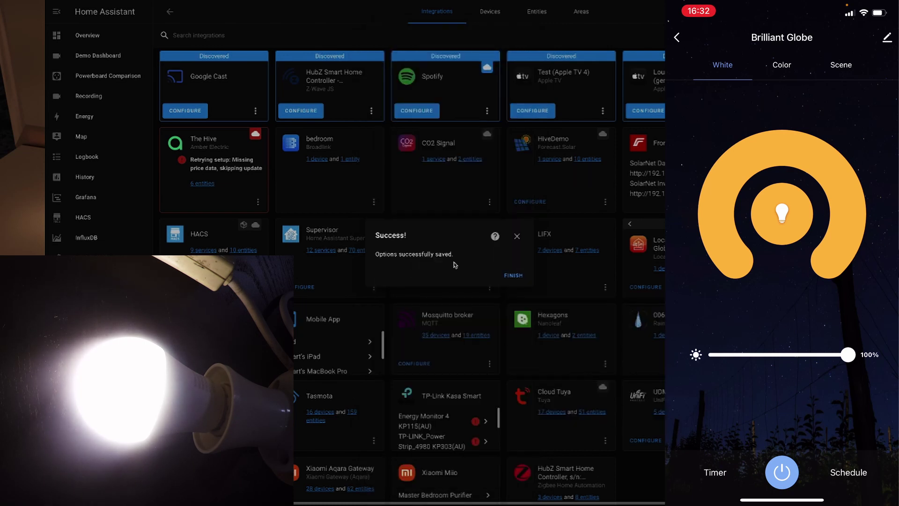
pyautogui.click(511, 275)
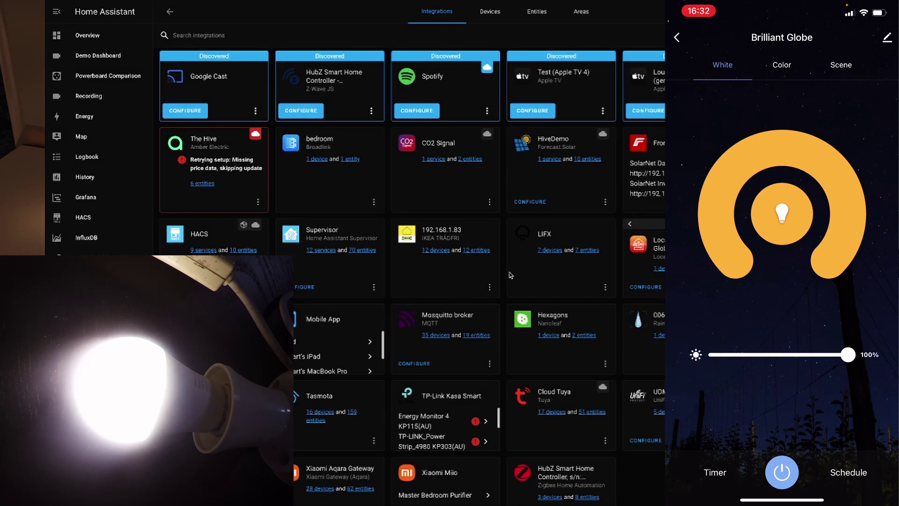
# - Reopen the Local - Brilliant Globe light's controls and test red, blue and green on the colour wheel
pyautogui.click(661, 269)
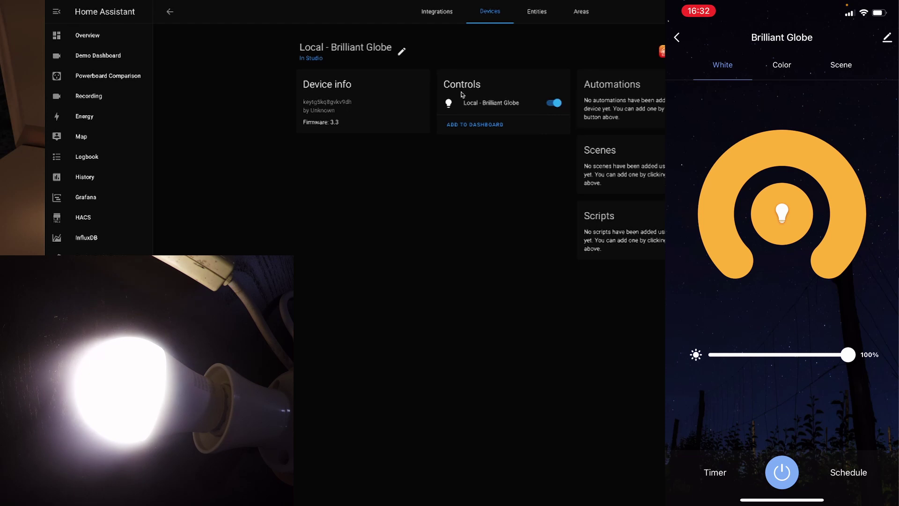
pyautogui.click(463, 100)
pyautogui.click(518, 171)
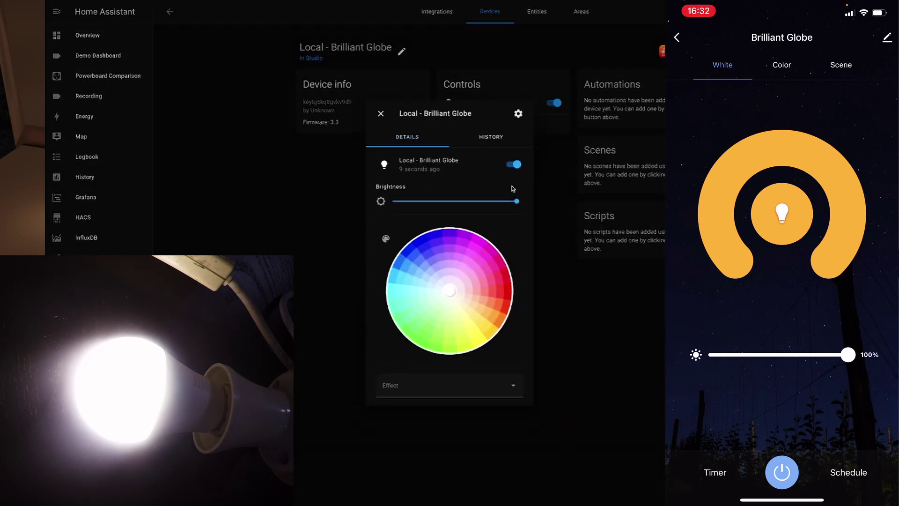
pyautogui.click(510, 294)
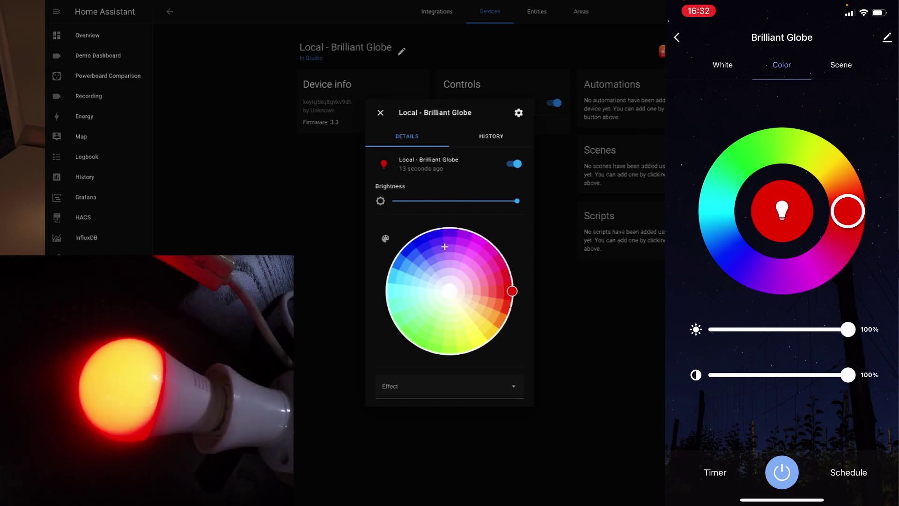
pyautogui.click(421, 239)
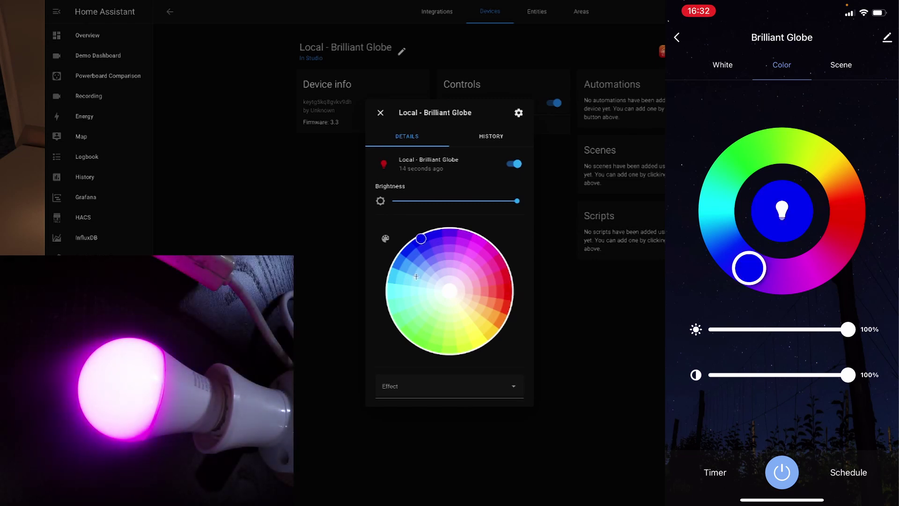
pyautogui.click(408, 335)
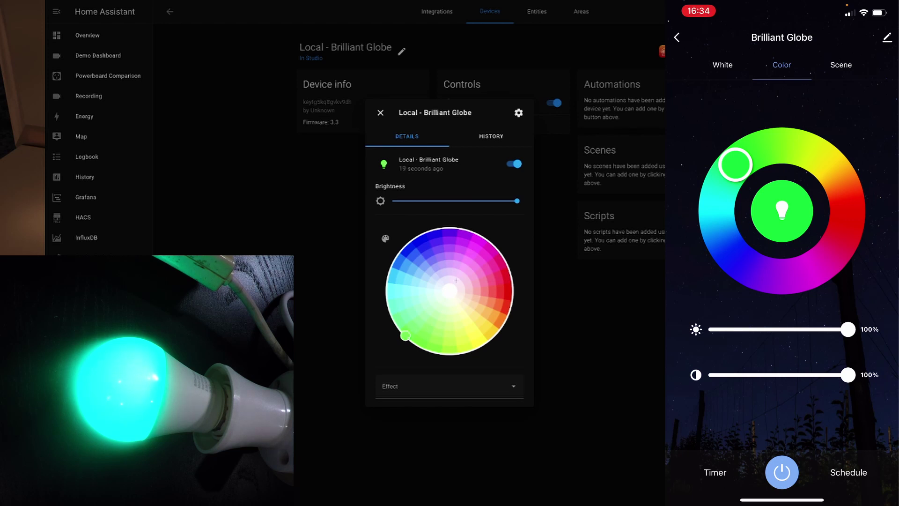
# - Set the light back to white, and cycle it through blue, red and green once more
pyautogui.click(452, 289)
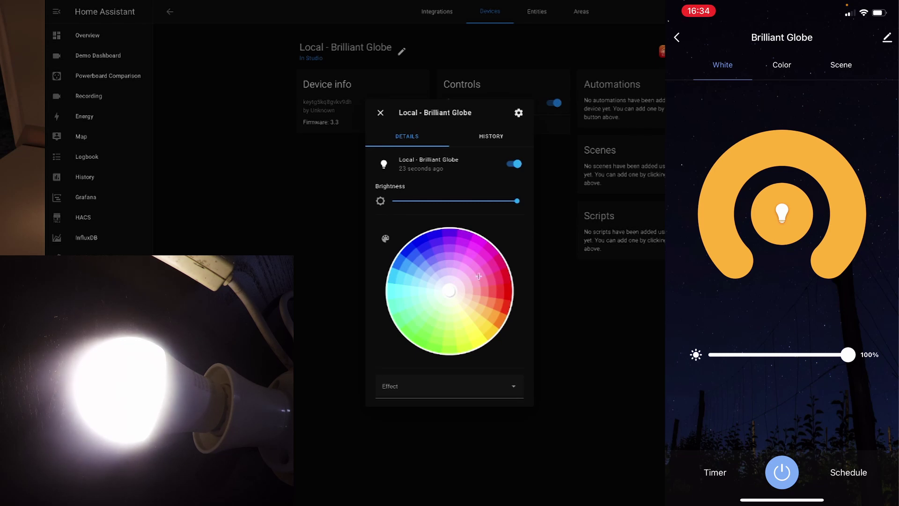
pyautogui.click(419, 238)
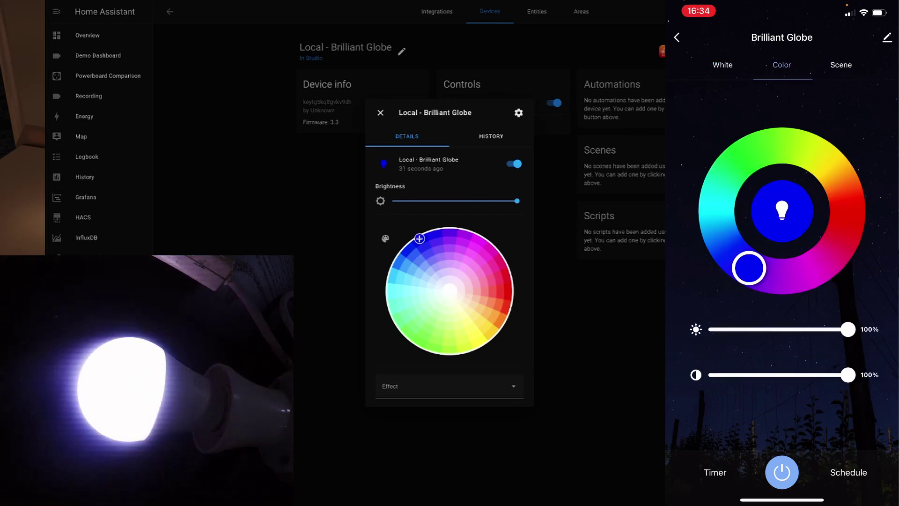
pyautogui.click(512, 292)
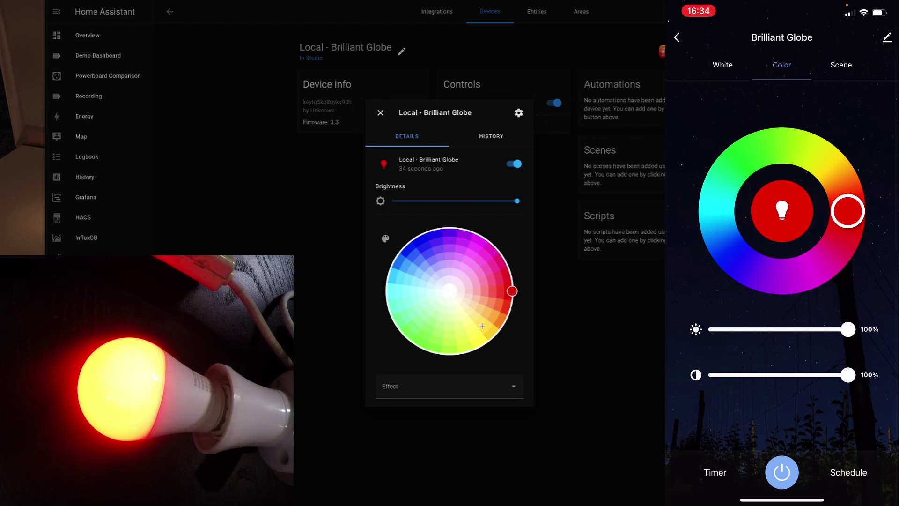
pyautogui.click(414, 337)
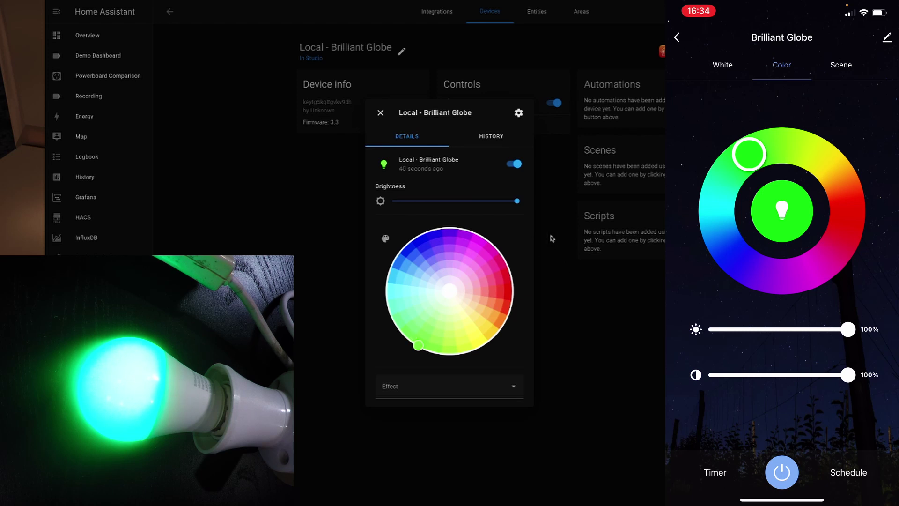
# - Dim the light to about 64%, switch it off, and turn it back on from the device page
pyautogui.moveTo(515, 204); pyautogui.dragTo(503, 202)
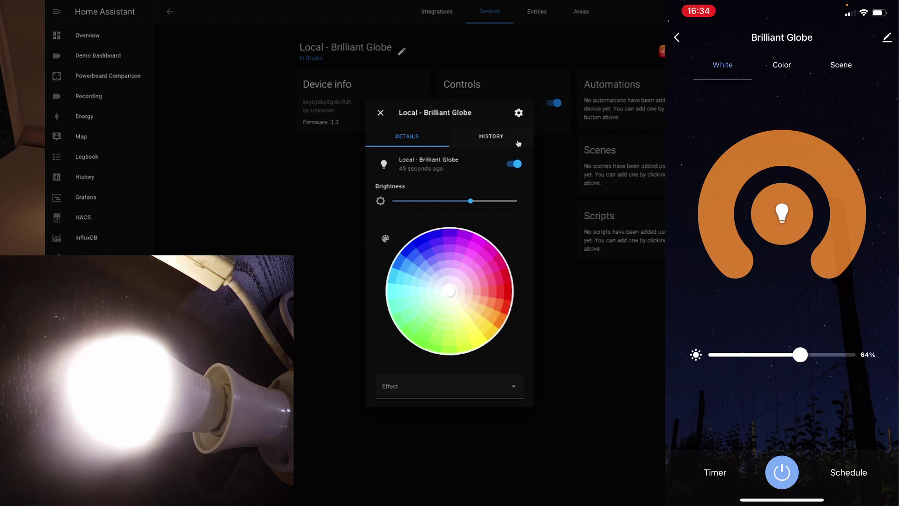
pyautogui.click(516, 164)
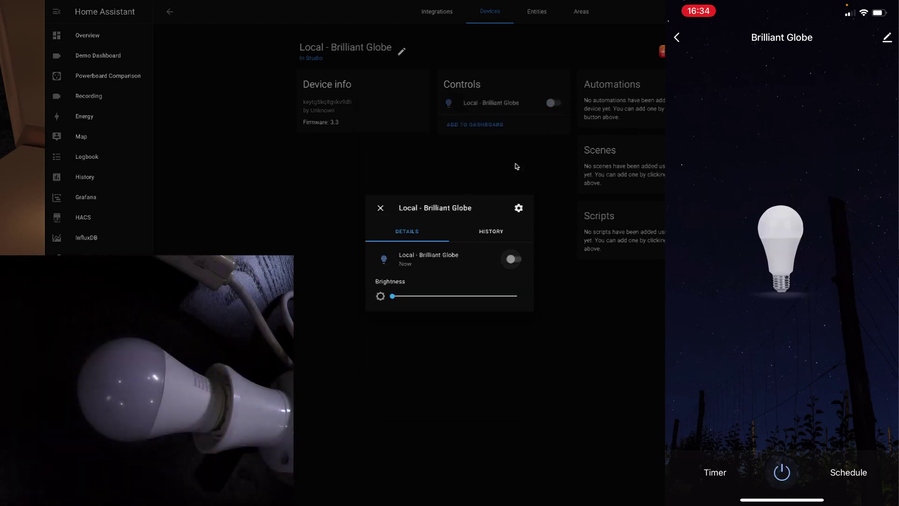
pyautogui.click(516, 166)
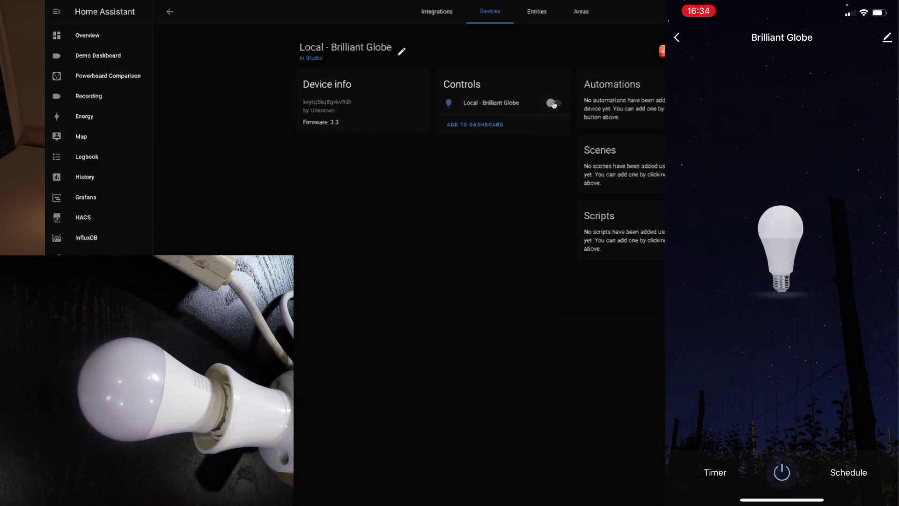
pyautogui.click(552, 103)
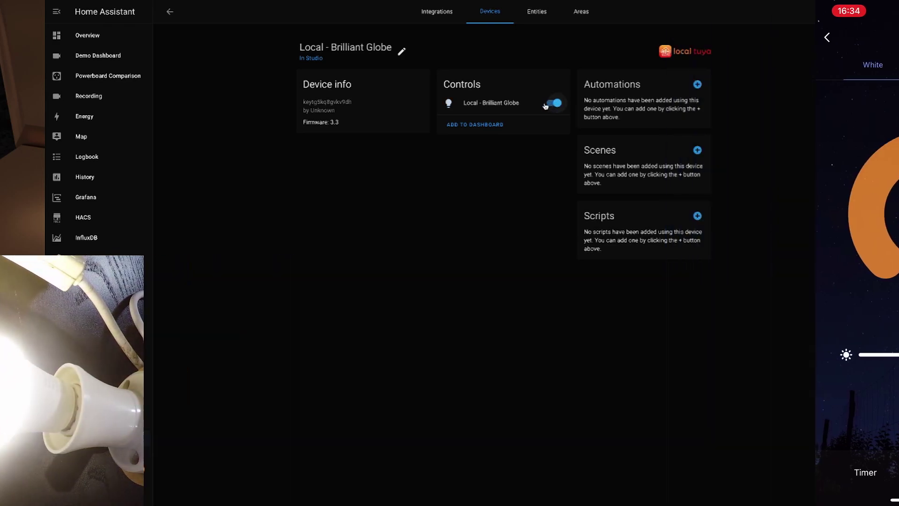